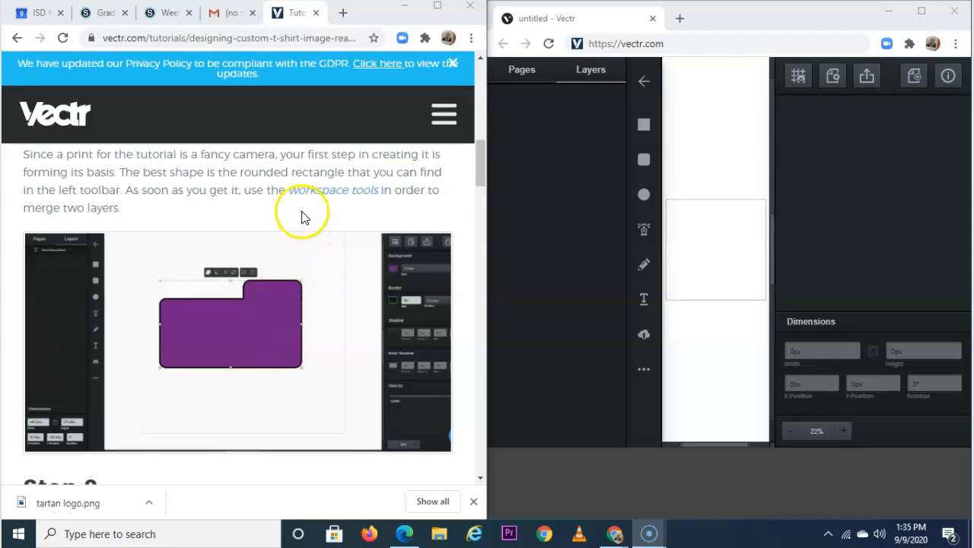
# Draw a blue rounded rectangle about 468×250 px on the canvas and widen the Vectr window.
pyautogui.click(643, 159)
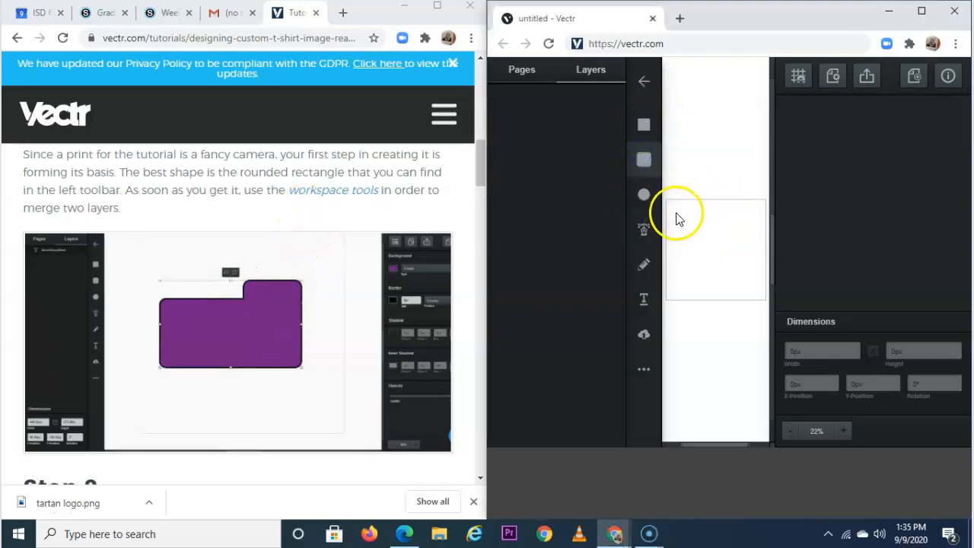
pyautogui.moveTo(682, 216); pyautogui.dragTo(755, 252)
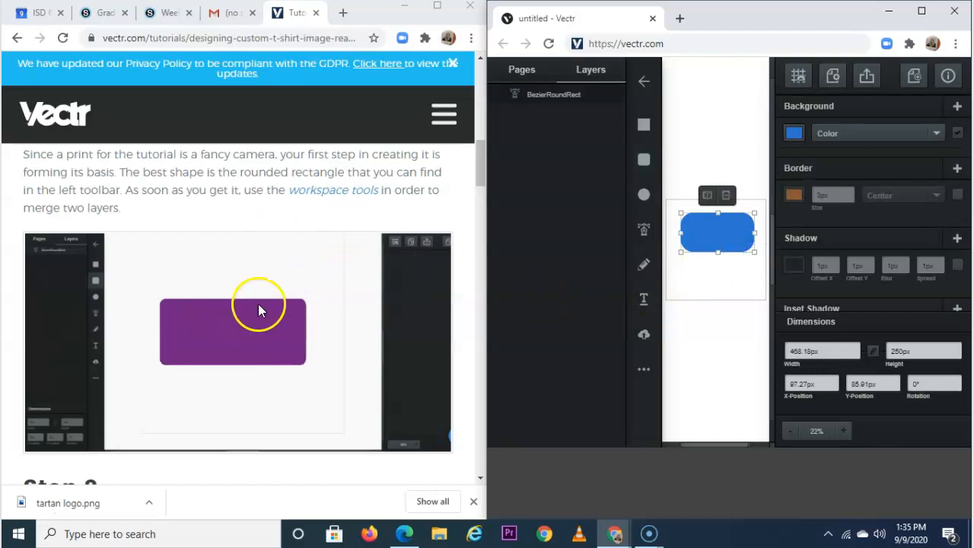
pyautogui.moveTo(482, 317); pyautogui.dragTo(443, 316)
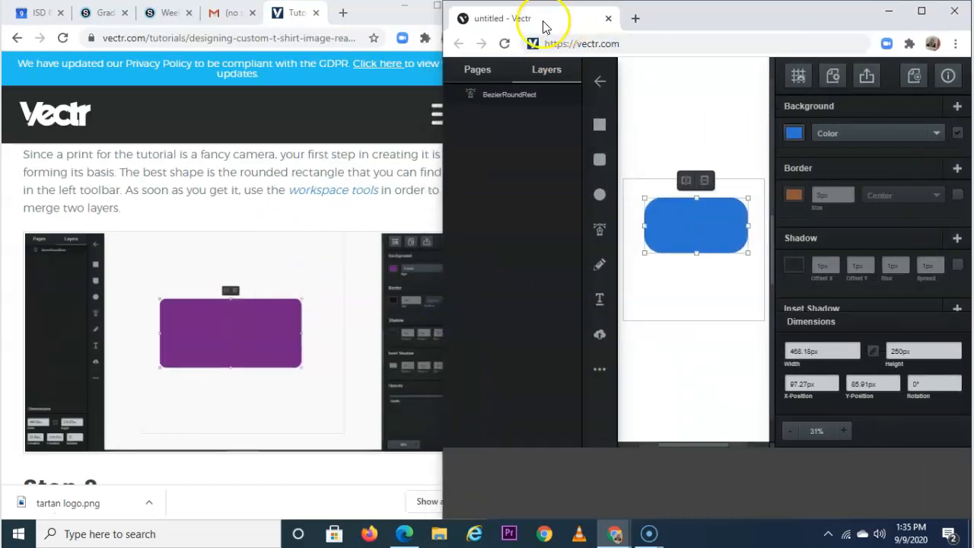
# Arrange the tutorial and Vectr windows side by side, narrowing the tutorial and widening Vectr.
pyautogui.click(401, 9)
pyautogui.click(614, 532)
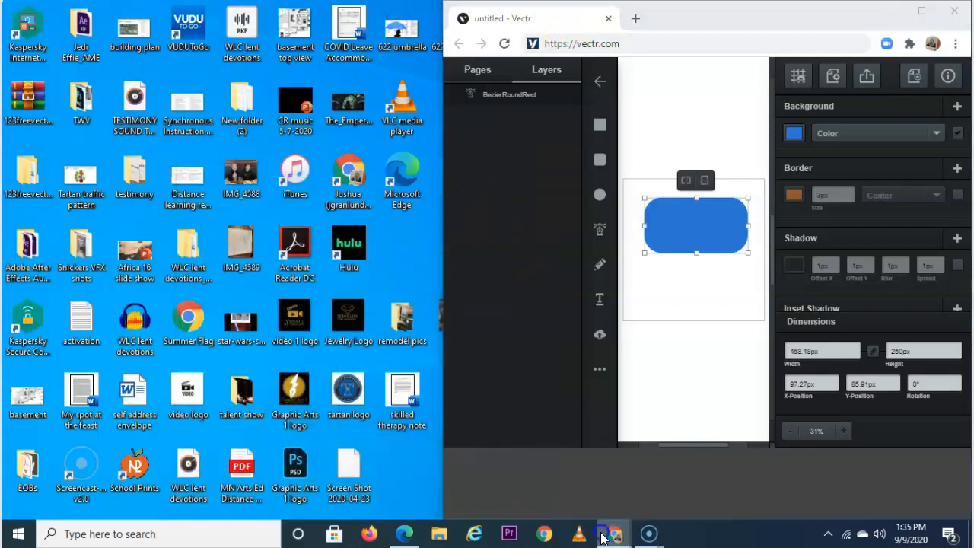
pyautogui.click(584, 487)
pyautogui.moveTo(486, 278); pyautogui.dragTo(337, 291)
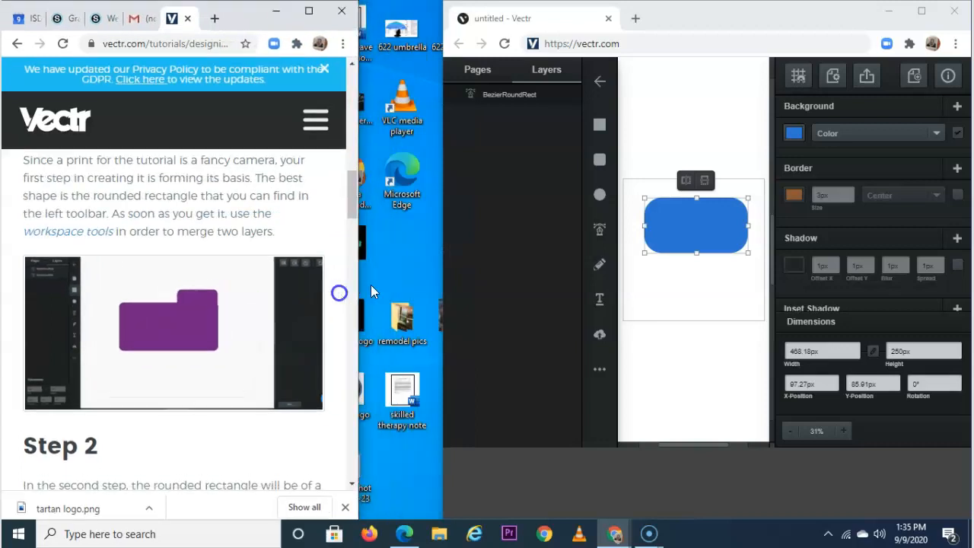
pyautogui.moveTo(441, 275); pyautogui.dragTo(357, 292)
# Move the rounded rectangle lower on the page and draw a second rounded rectangle above it.
pyautogui.click(582, 243)
pyautogui.moveTo(634, 218); pyautogui.dragTo(635, 272)
pyautogui.click(154, 296)
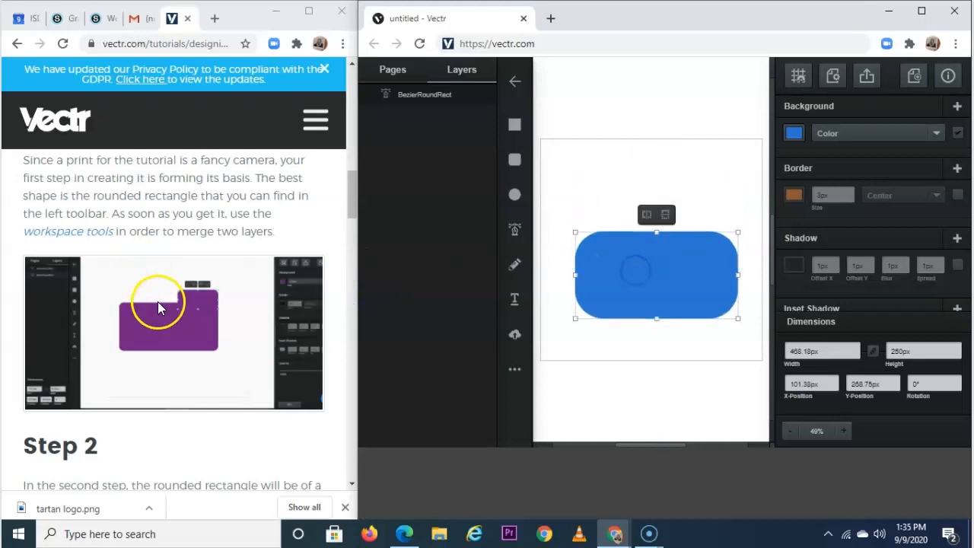
pyautogui.click(513, 159)
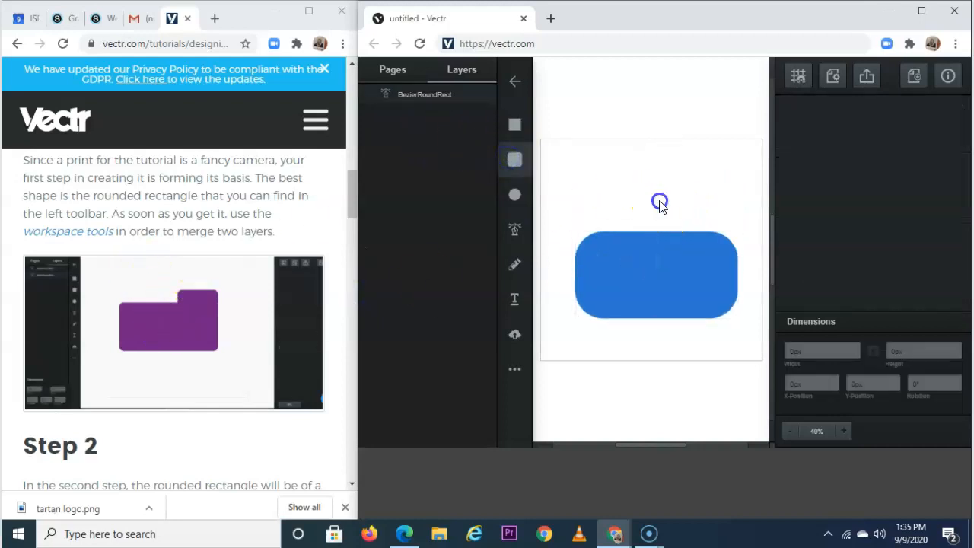
pyautogui.moveTo(658, 201); pyautogui.dragTo(731, 259)
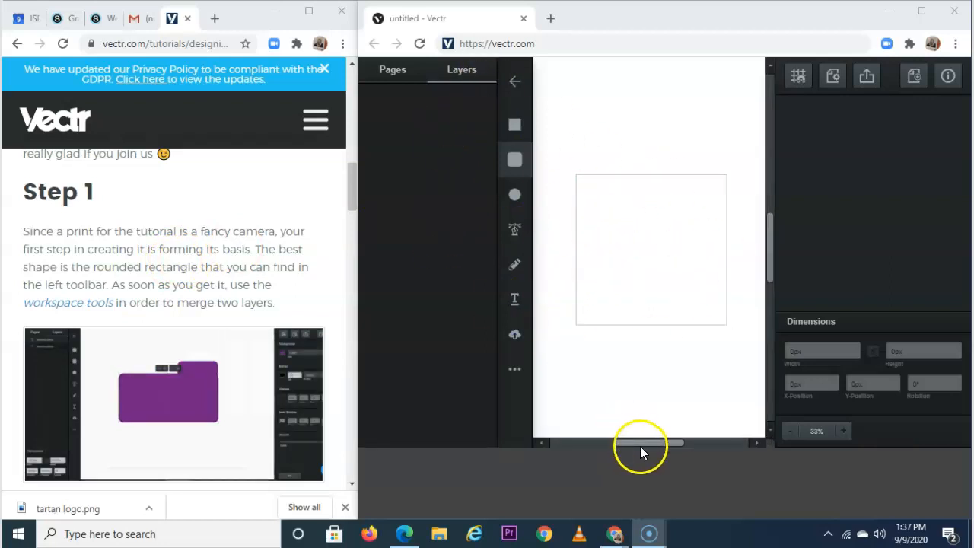
pyautogui.scroll(-1, 222, 362)
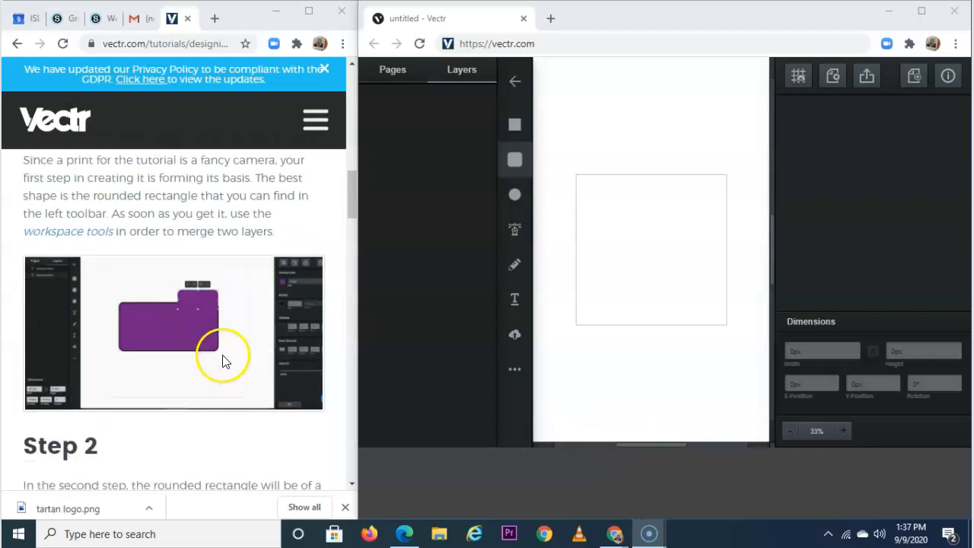
# Draw a rounded rectangle about 476×221 px and fill it dark purple (#63059f).
pyautogui.click(512, 171)
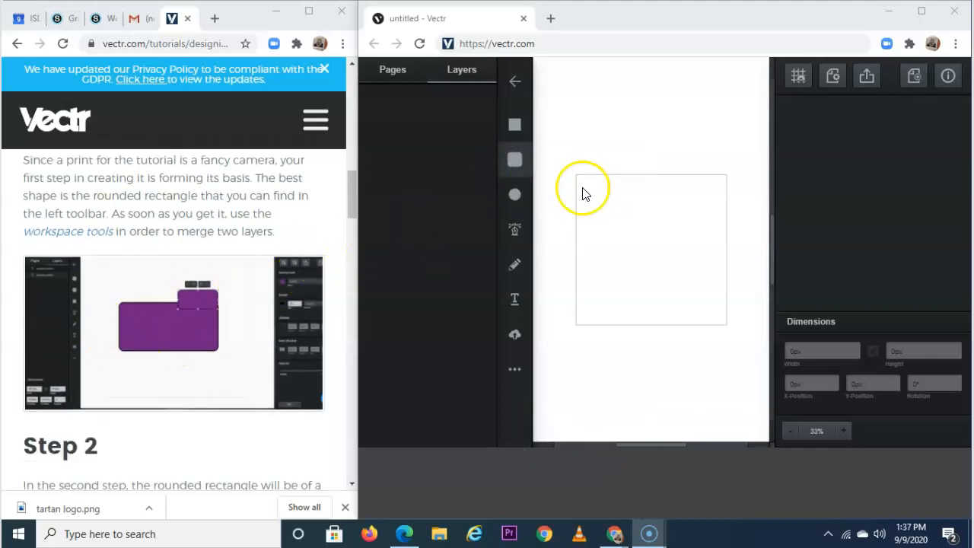
pyautogui.moveTo(595, 212)
pyautogui.mouseDown()
pyautogui.moveTo(699, 253)
pyautogui.moveTo(707, 265)
pyautogui.mouseUp()
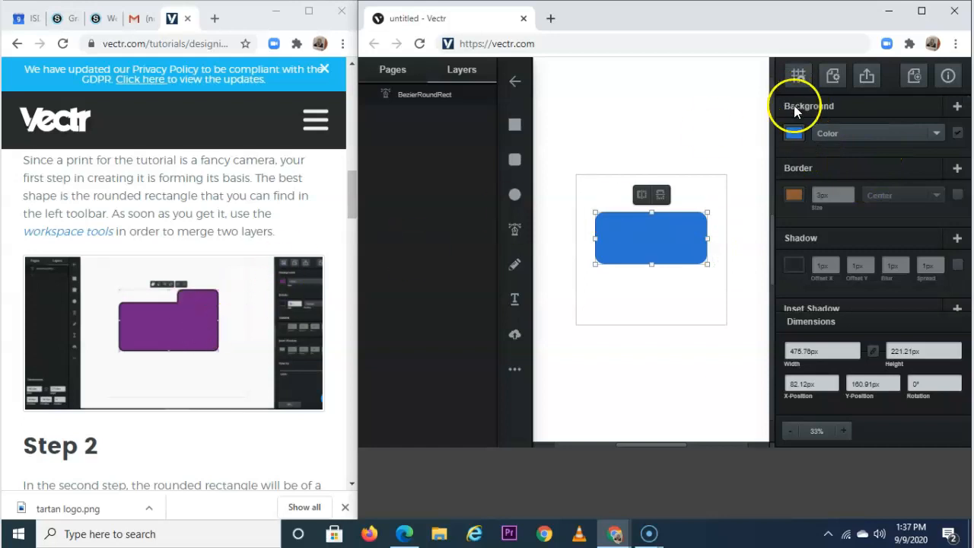
pyautogui.click(794, 133)
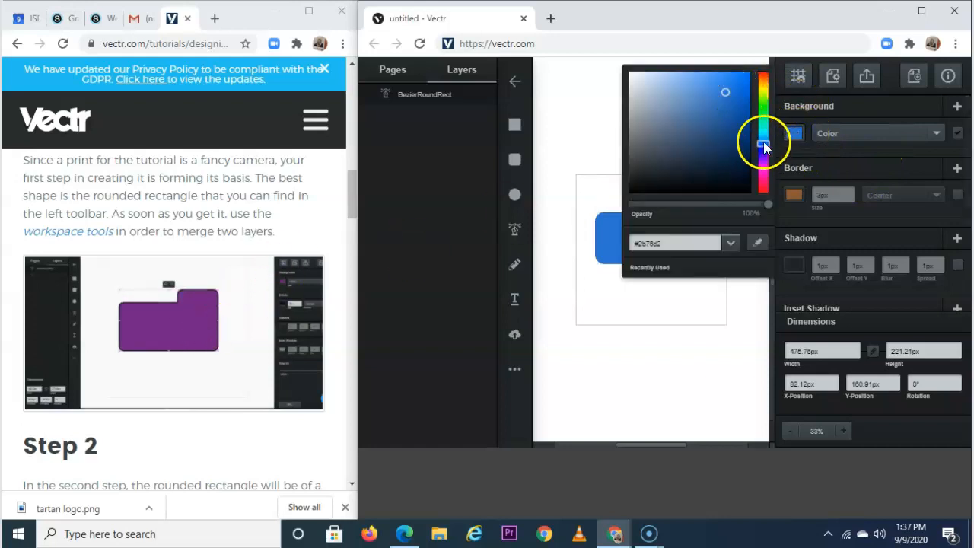
pyautogui.moveTo(762, 143); pyautogui.dragTo(767, 168)
pyautogui.moveTo(742, 111); pyautogui.dragTo(746, 116)
pyautogui.click(826, 134)
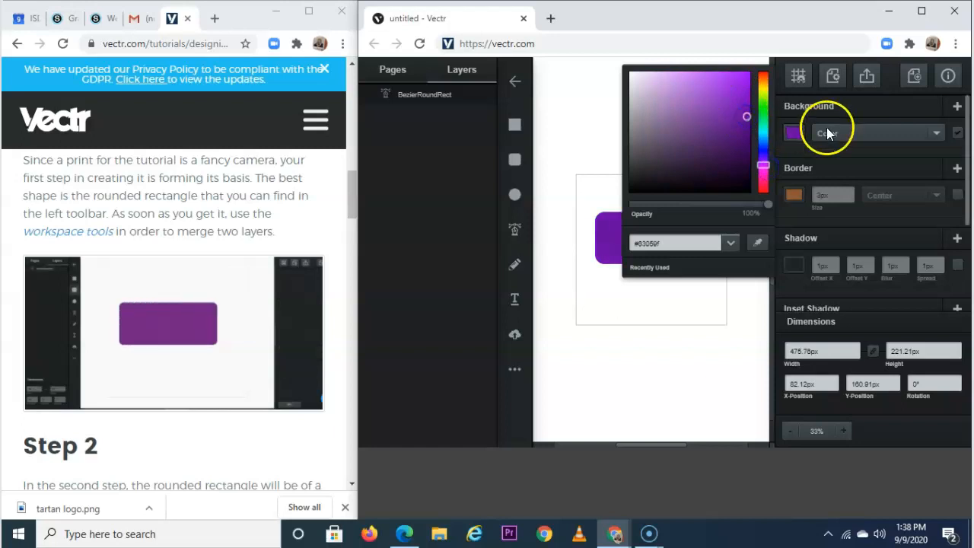
pyautogui.click(824, 183)
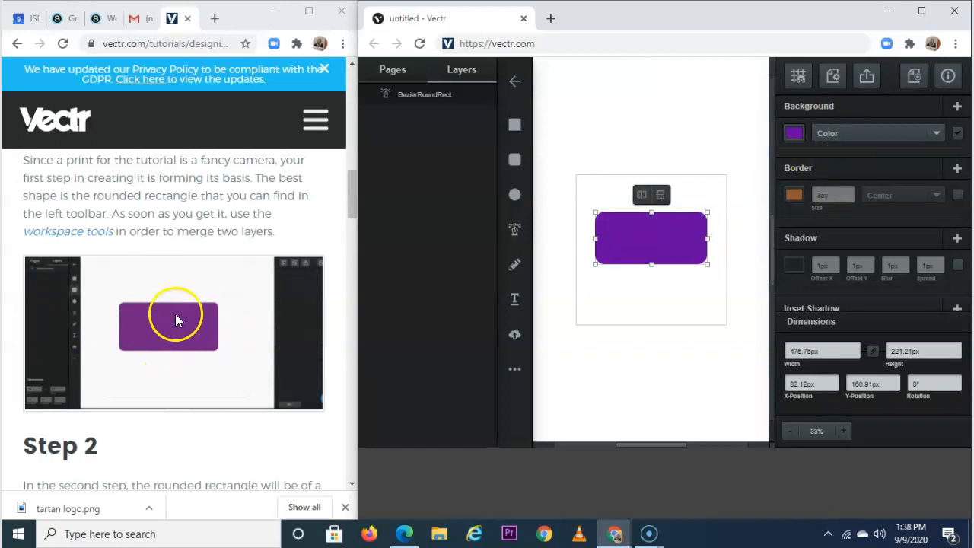
# Give the purple rectangle a 3px black border.
pyautogui.click(794, 195)
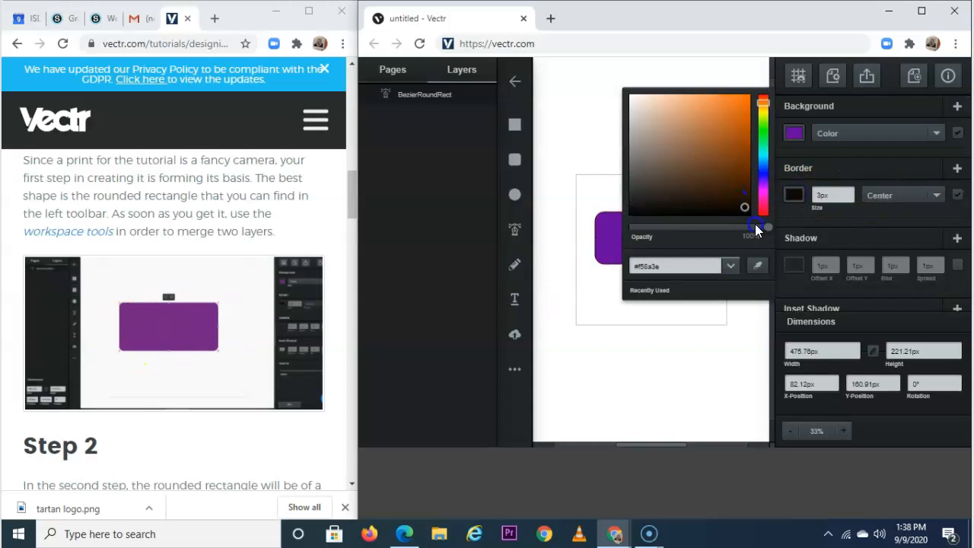
pyautogui.click(850, 196)
pyautogui.click(850, 194)
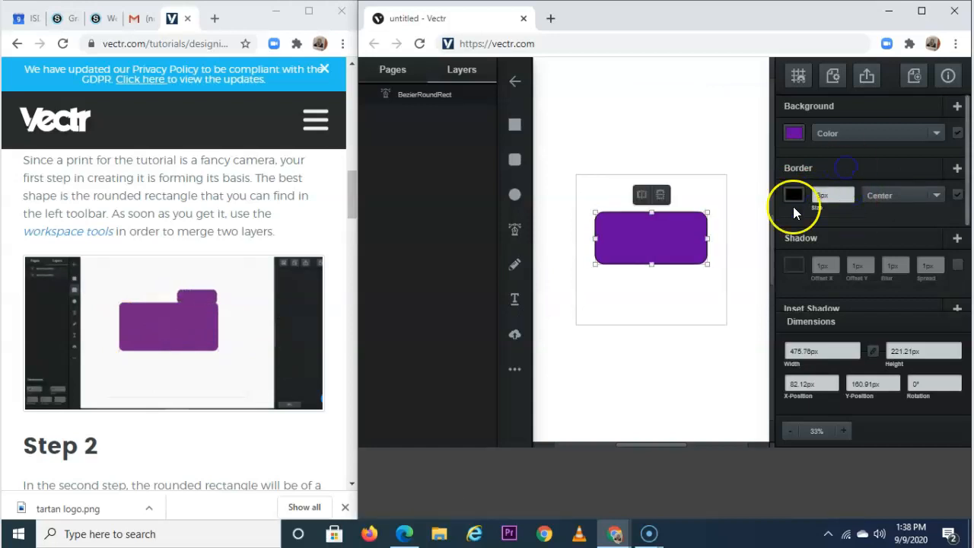
pyautogui.click(515, 160)
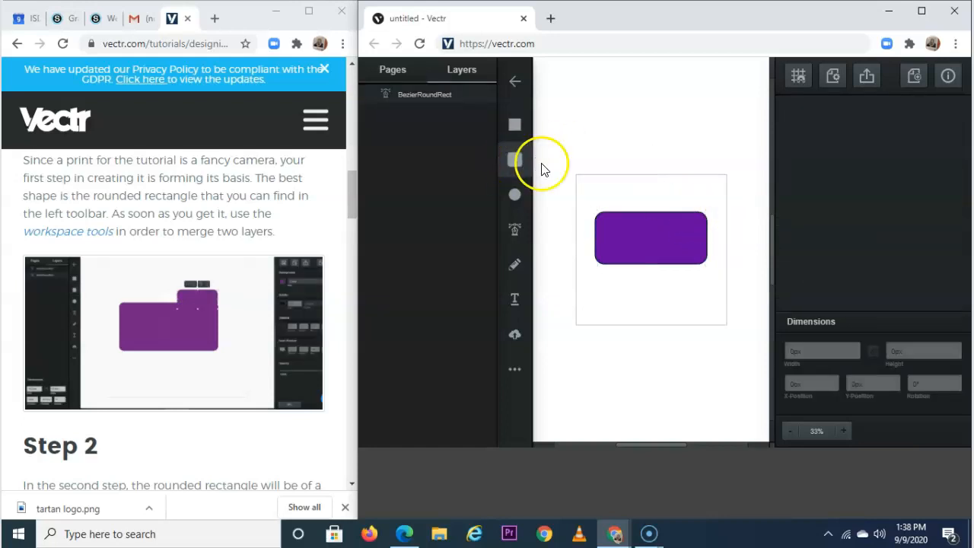
# Draw a small rounded rectangle over the purple shape's upper right and lower its top edge.
pyautogui.moveTo(651, 191); pyautogui.dragTo(706, 225)
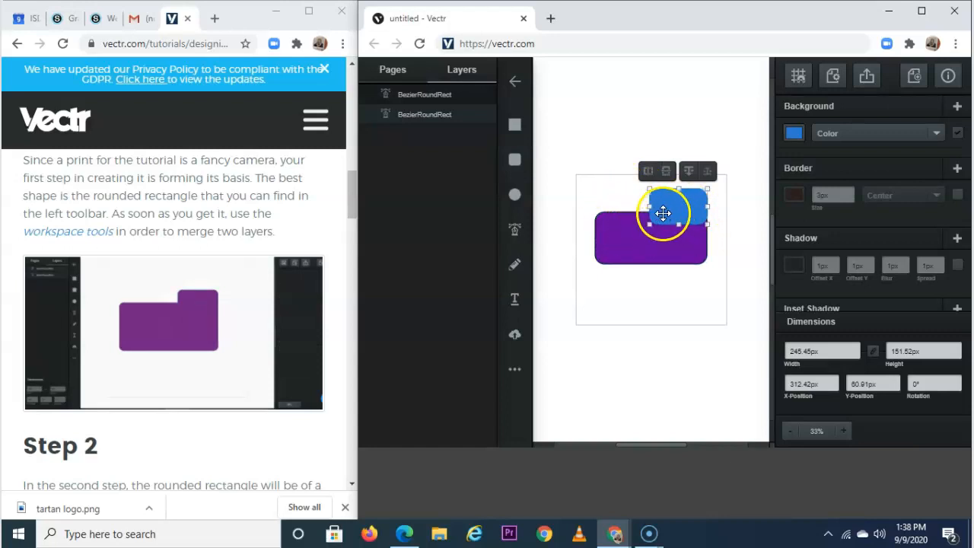
pyautogui.moveTo(678, 188); pyautogui.dragTo(678, 230)
pyautogui.click(675, 214)
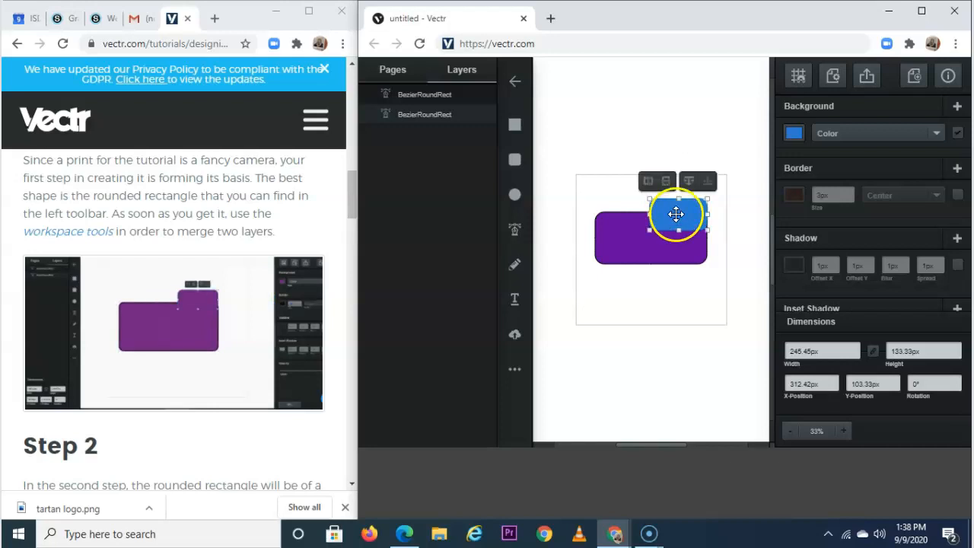
# Unite the small and purple rectangles into one tabbed camera-body shape, 476×279 px.
pyautogui.click(635, 247)
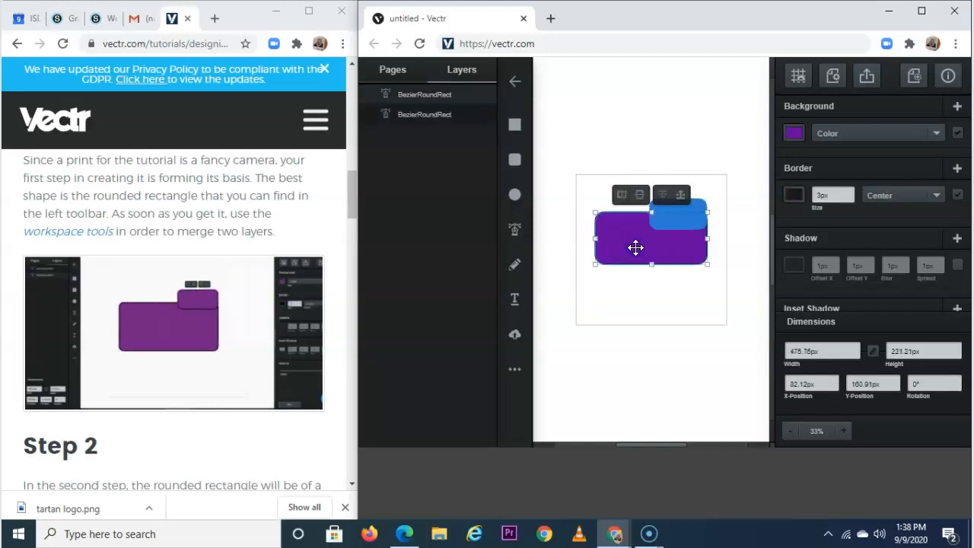
pyautogui.keyDown('shift'); pyautogui.click(705, 204); pyautogui.keyUp('shift')
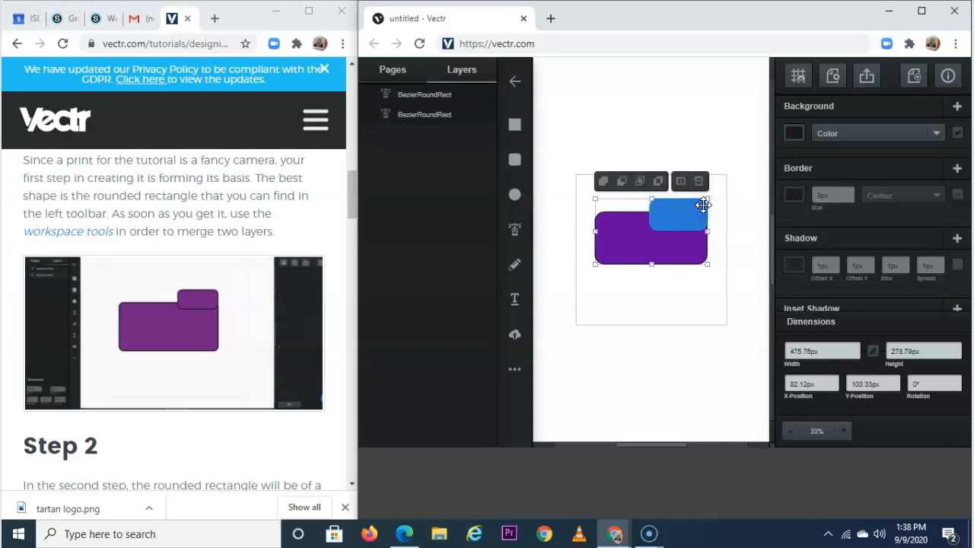
pyautogui.click(603, 182)
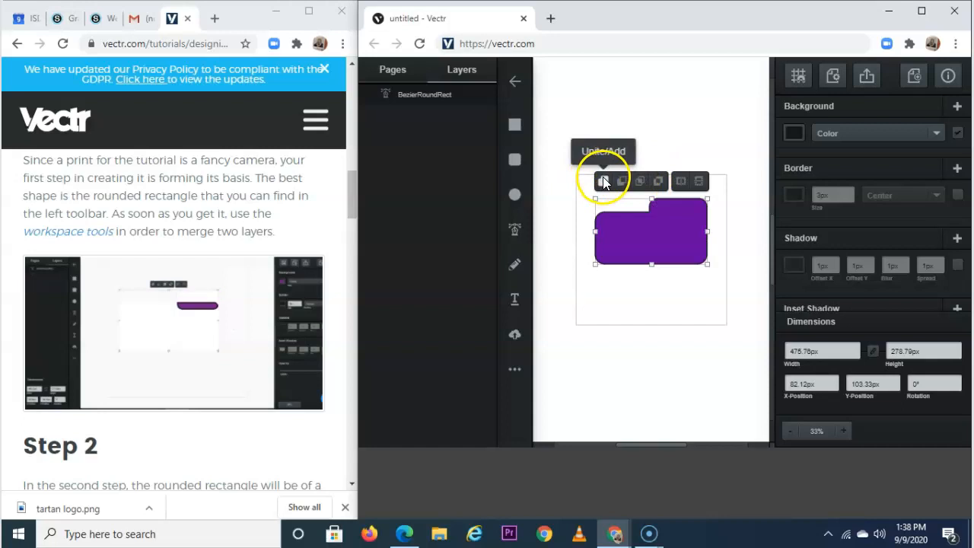
pyautogui.click(641, 182)
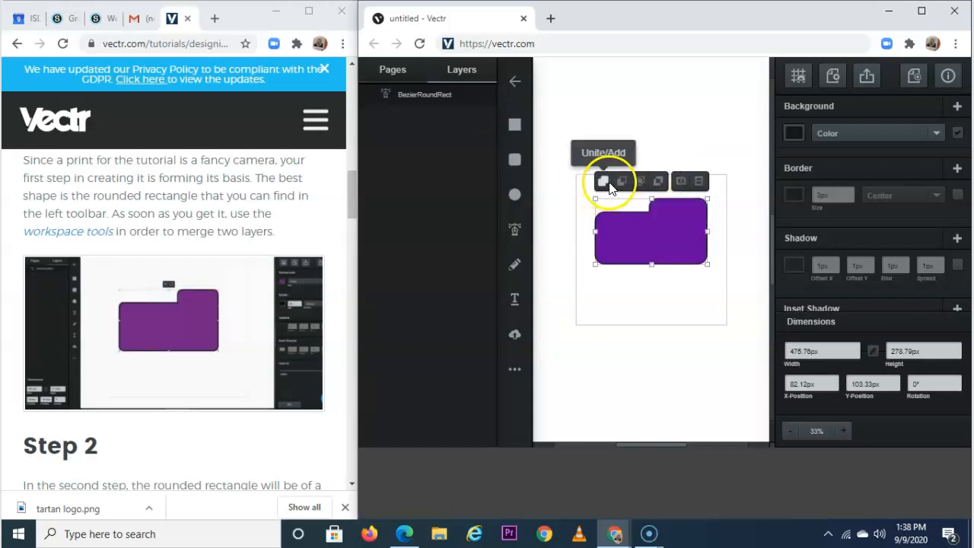
pyautogui.click(609, 185)
pyautogui.click(667, 293)
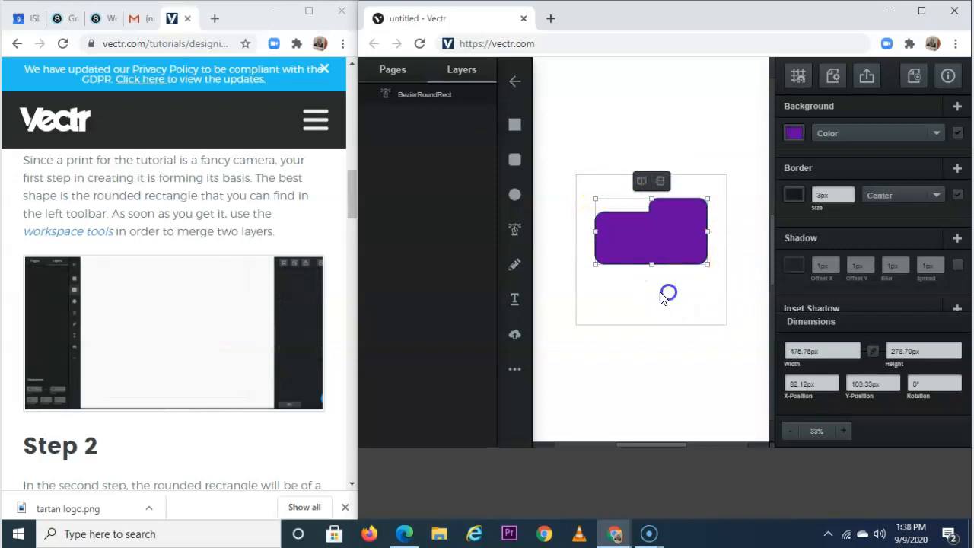
pyautogui.scroll(-4, 322, 285)
pyautogui.scroll(-2, 319, 280)
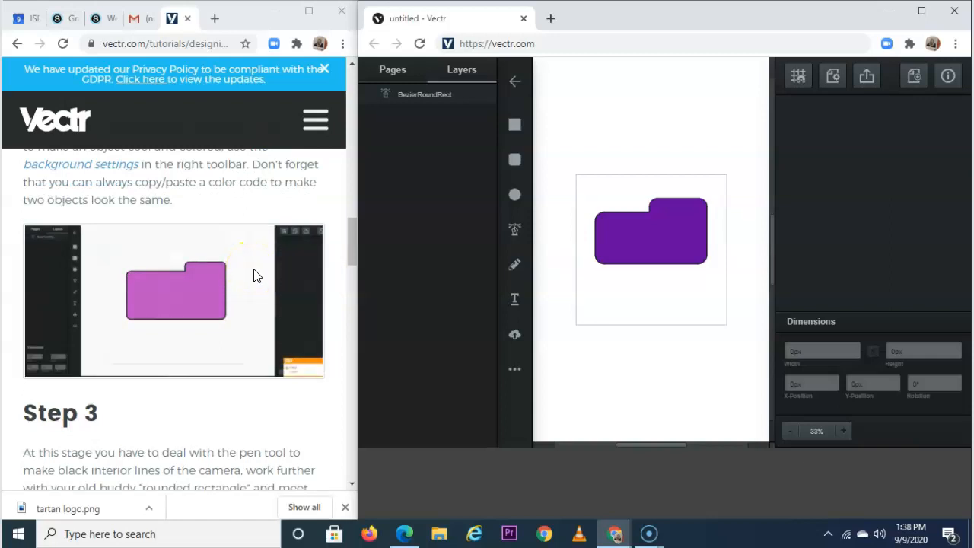
pyautogui.scroll(1, 255, 276)
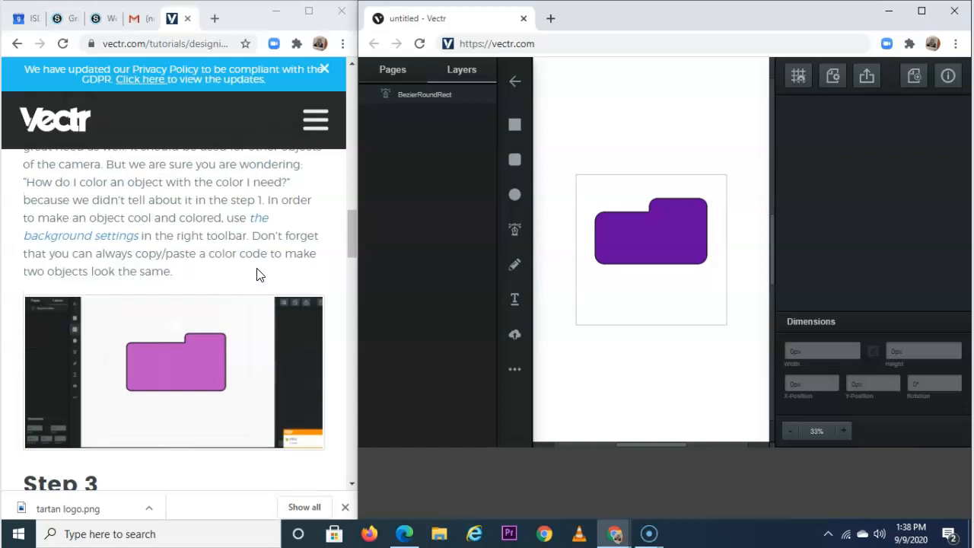
pyautogui.scroll(-2, 257, 275)
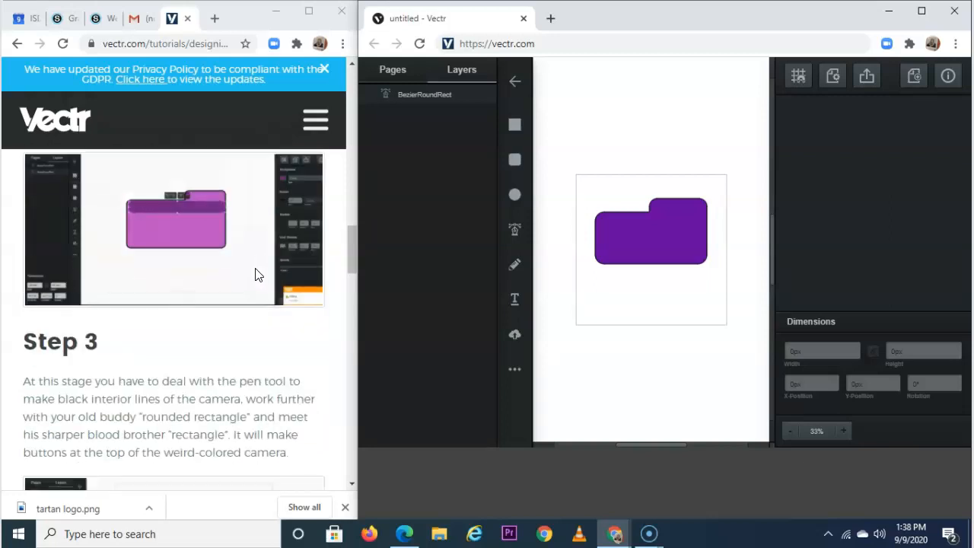
pyautogui.scroll(-3, 254, 275)
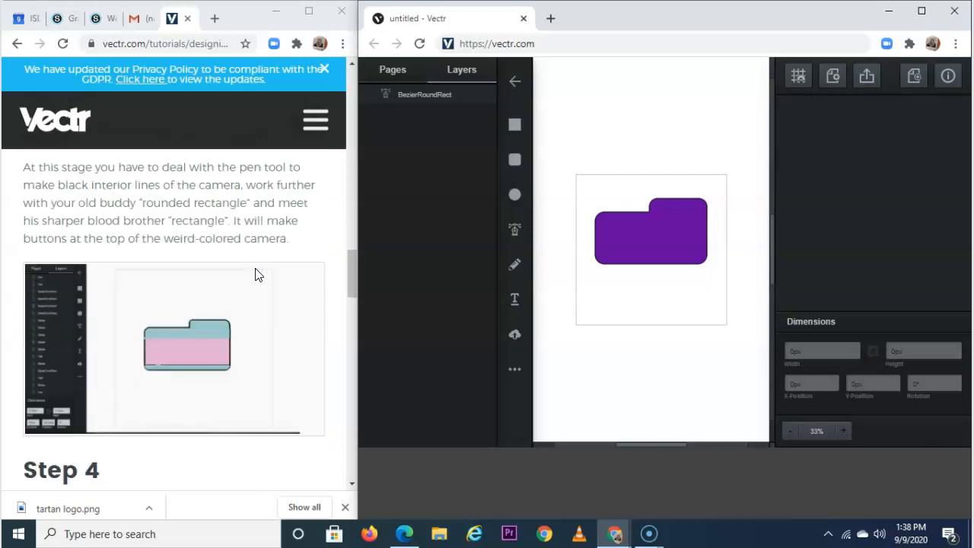
pyautogui.scroll(5, 255, 276)
pyautogui.scroll(-1, 255, 276)
pyautogui.click(635, 256)
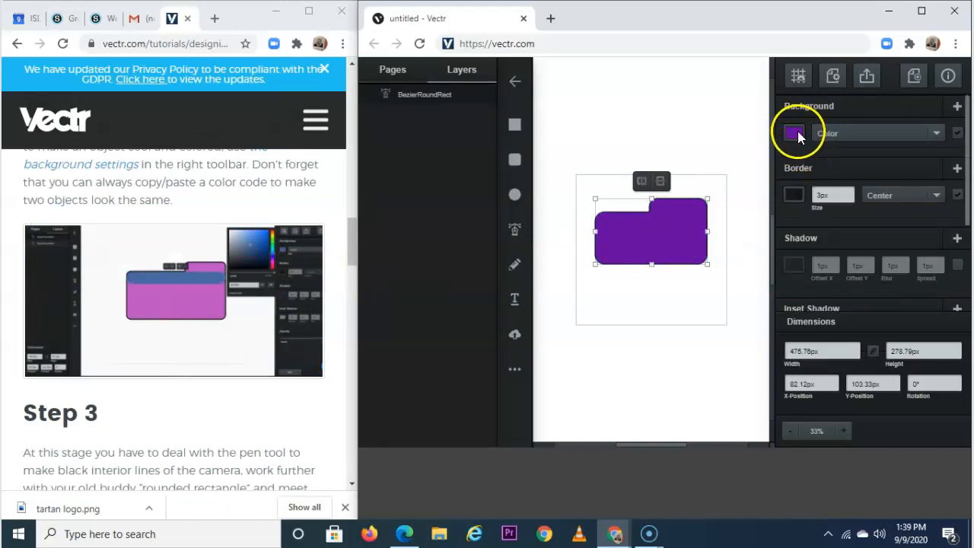
# Nudge the camera body slightly right and change its fill to a lighter purple (#bb77e6).
pyautogui.moveTo(671, 239); pyautogui.dragTo(674, 238)
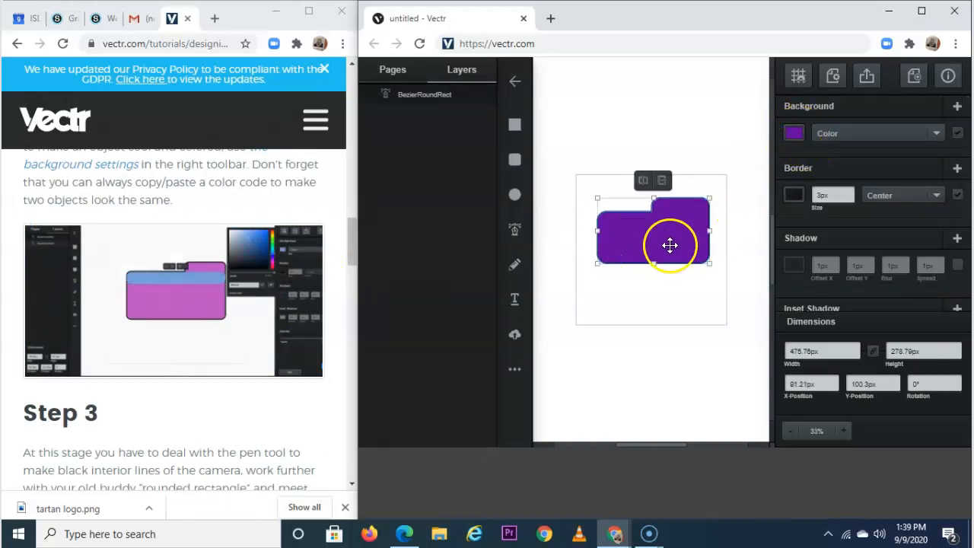
pyautogui.click(794, 134)
pyautogui.moveTo(736, 99); pyautogui.dragTo(714, 86)
pyautogui.click(685, 82)
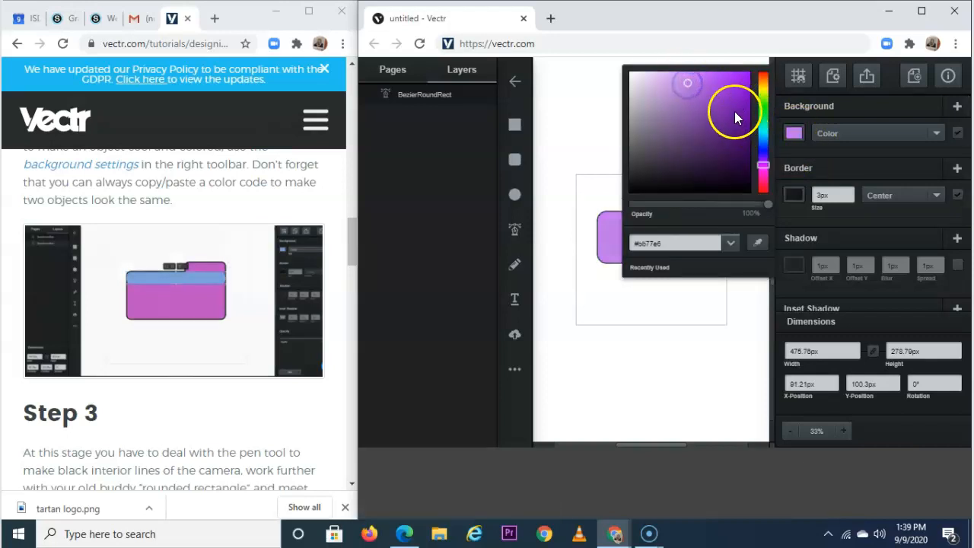
pyautogui.click(576, 115)
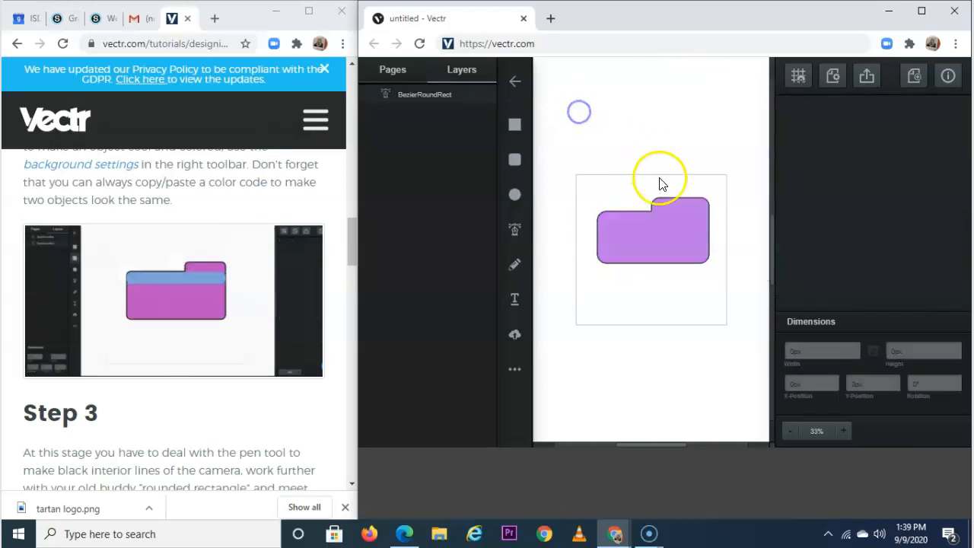
# Select the Rounded Rectangle tool and adjust the zoom on the camera body.
pyautogui.click(516, 161)
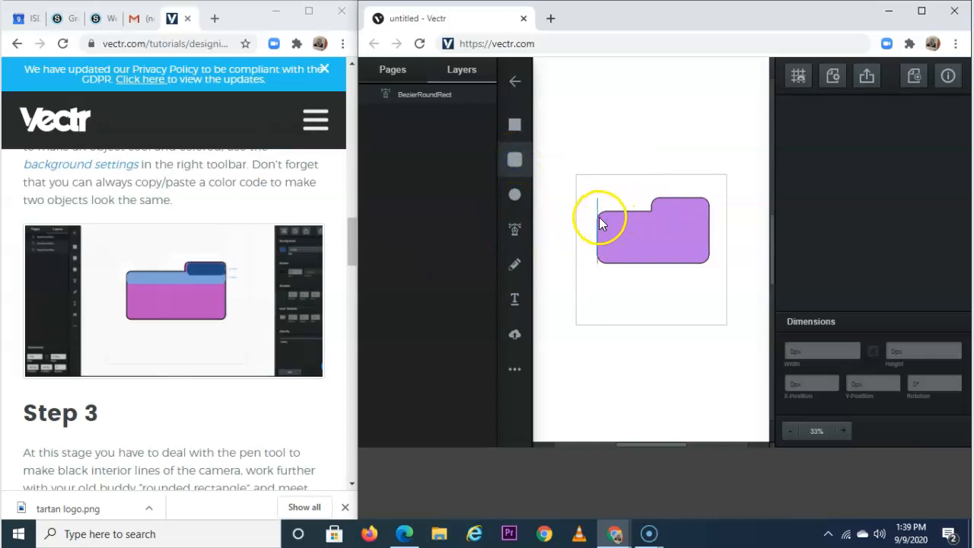
pyautogui.click(844, 431)
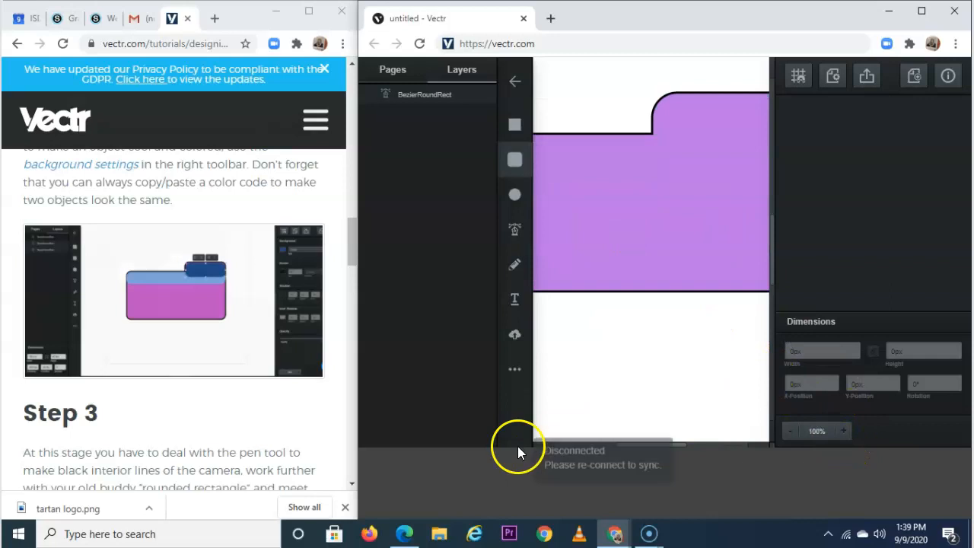
pyautogui.click(418, 447)
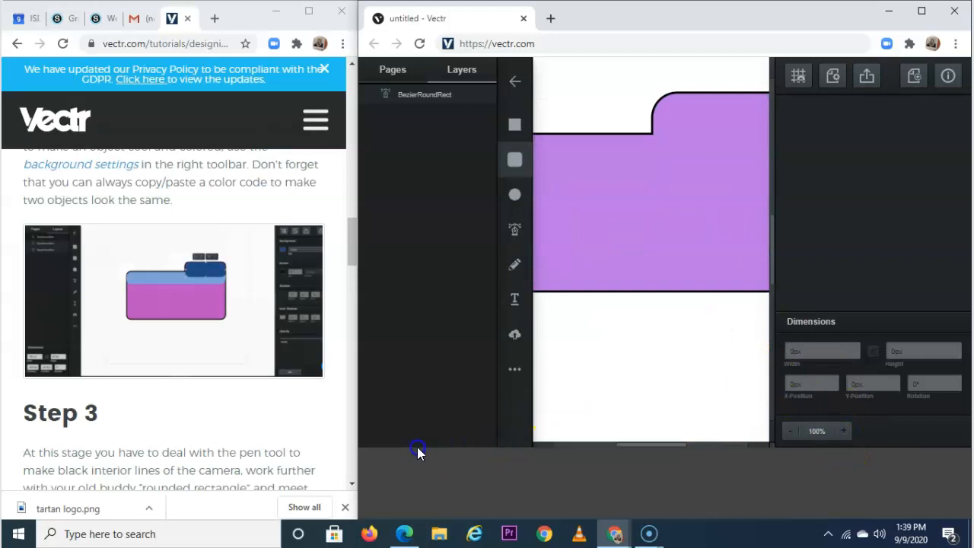
pyautogui.click(790, 431)
# Draw a wide rounded bar across the upper camera body, stretched to its left edge.
pyautogui.moveTo(554, 180)
pyautogui.mouseDown()
pyautogui.moveTo(660, 219)
pyautogui.moveTo(765, 210)
pyautogui.mouseUp()
pyautogui.moveTo(551, 193); pyautogui.dragTo(543, 192)
pyautogui.moveTo(654, 179); pyautogui.dragTo(662, 174)
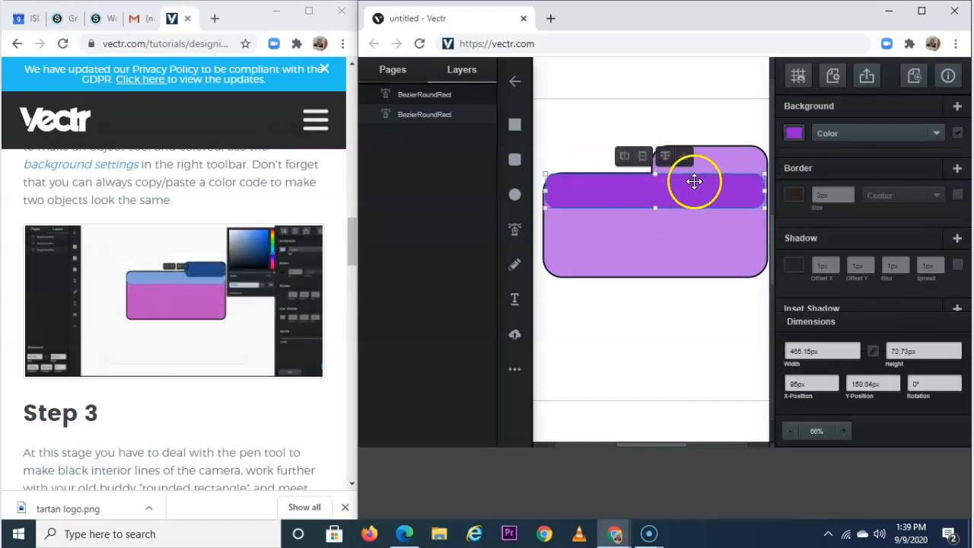
pyautogui.click(730, 109)
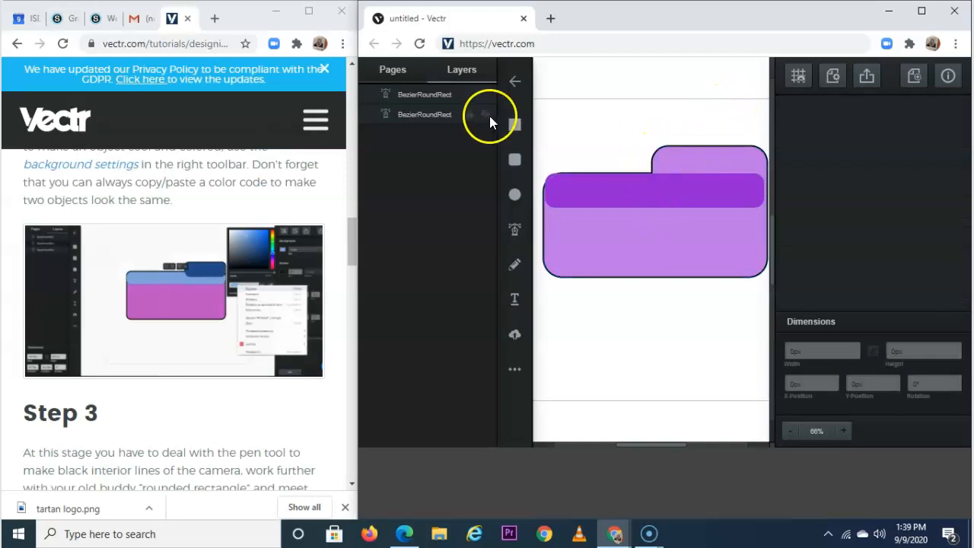
# Draw a 220×55 px rounded strip inside the top tab and select it.
pyautogui.click(516, 159)
pyautogui.moveTo(662, 153); pyautogui.dragTo(761, 172)
pyautogui.moveTo(662, 162); pyautogui.dragTo(712, 149)
pyautogui.click(748, 159)
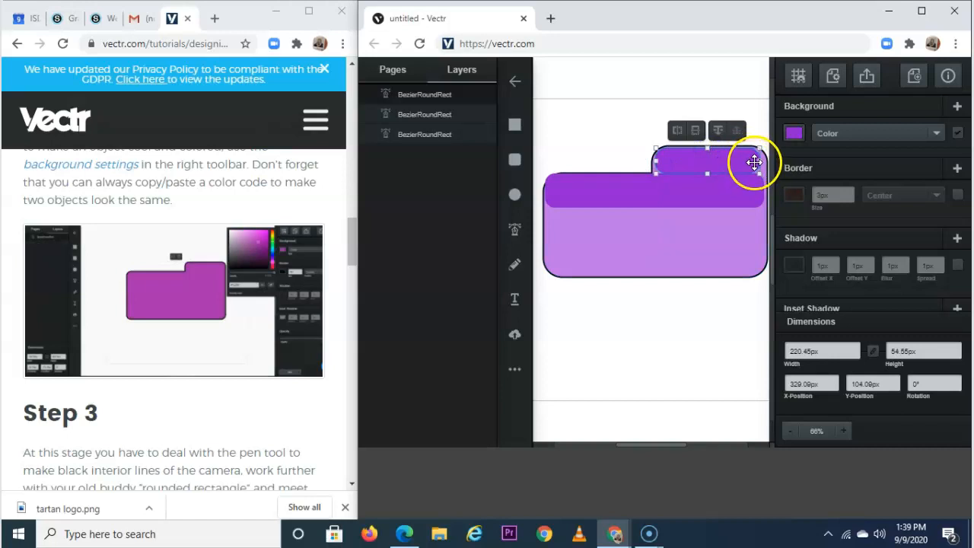
# Widen the tab strip slightly and fill it bright blue (#0ea7f6).
pyautogui.moveTo(759, 160); pyautogui.dragTo(759, 136)
pyautogui.click(793, 134)
pyautogui.click(741, 78)
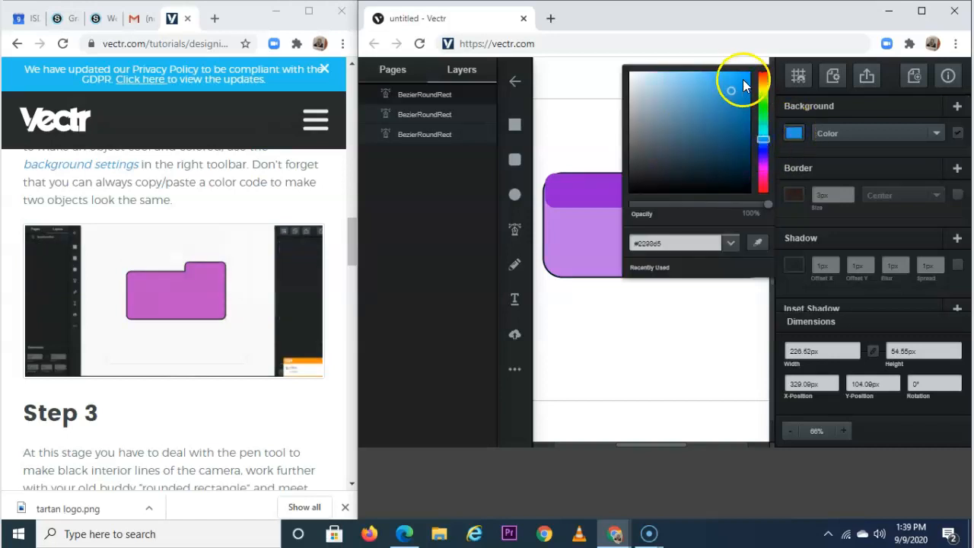
pyautogui.click(561, 124)
# Nudge the wide band right and fill it a deeper purple (#591087).
pyautogui.click(659, 191)
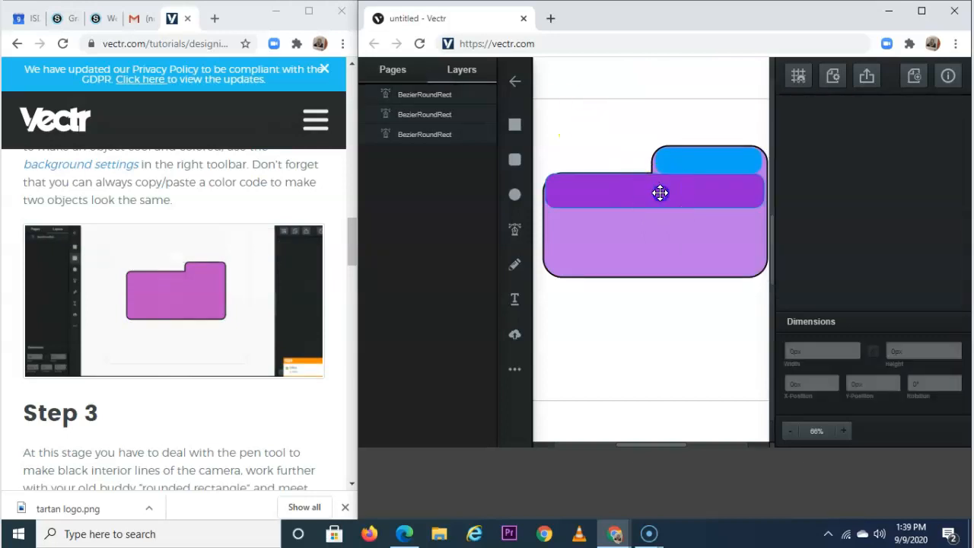
pyautogui.moveTo(690, 193); pyautogui.dragTo(695, 192)
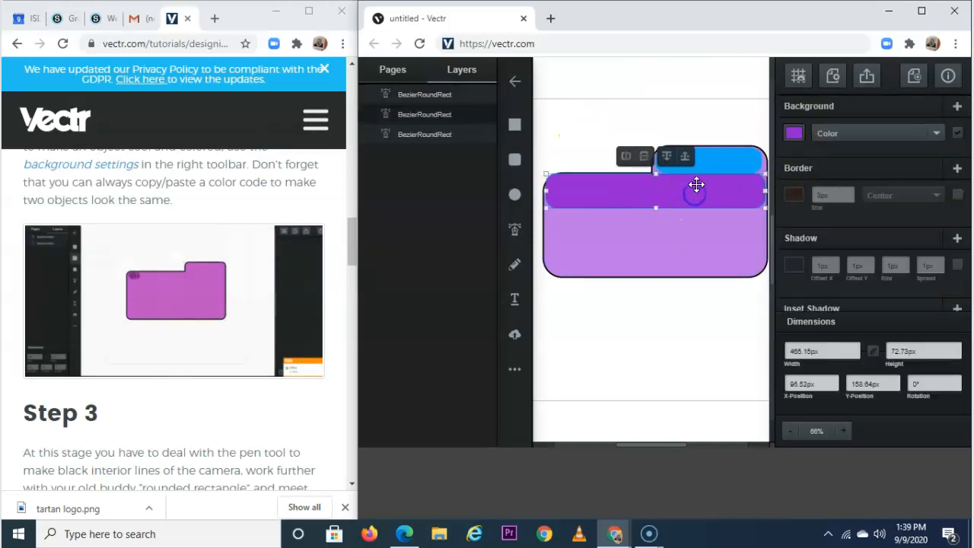
pyautogui.scroll(-3, 320, 255)
pyautogui.scroll(2, 320, 251)
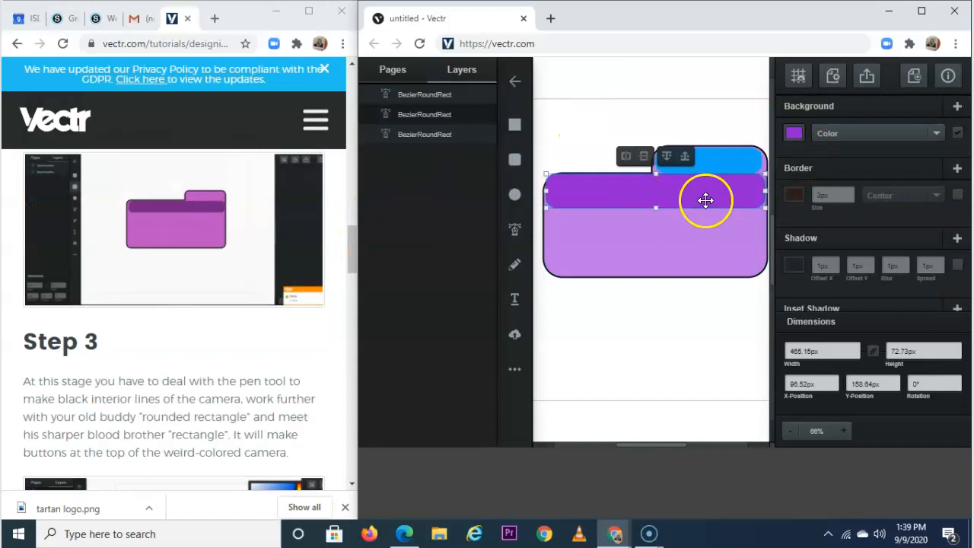
pyautogui.click(793, 133)
pyautogui.moveTo(736, 147); pyautogui.dragTo(735, 131)
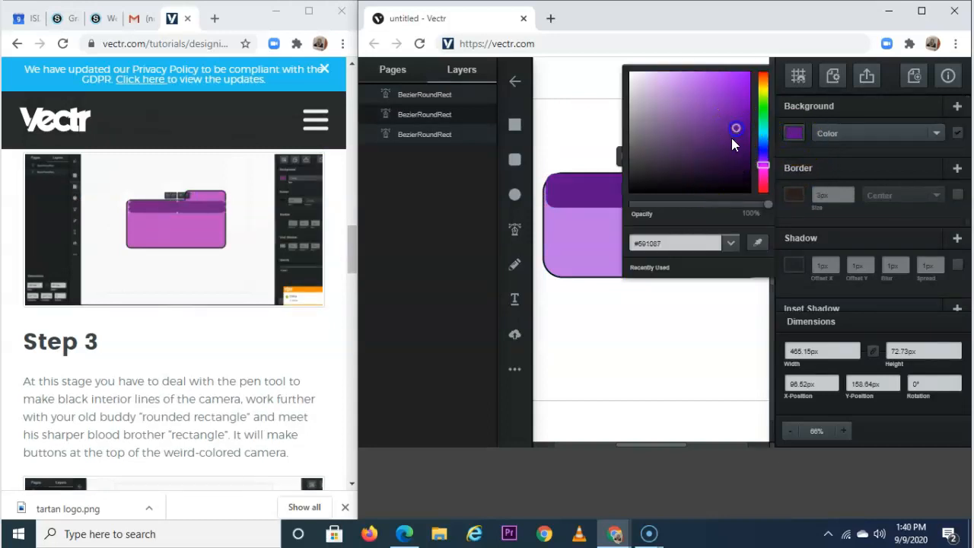
pyautogui.click(591, 135)
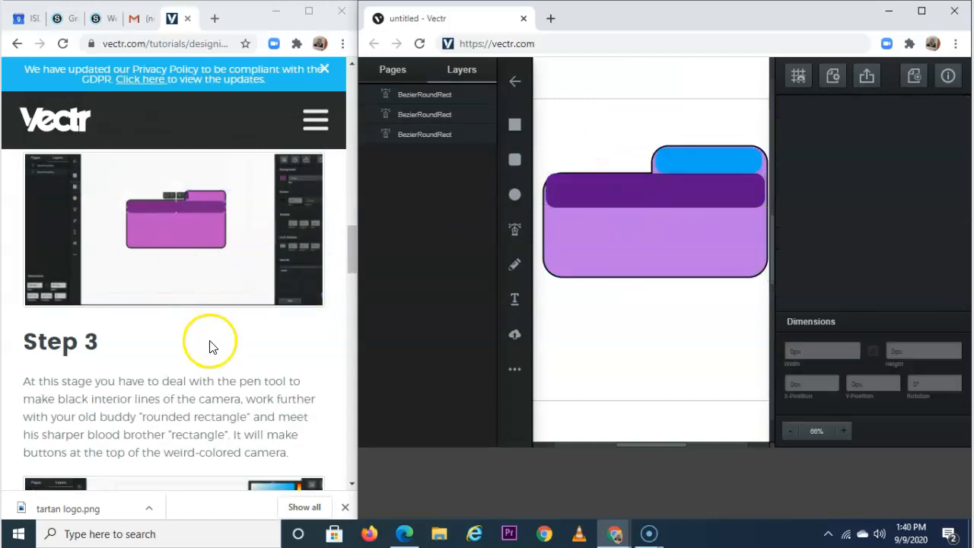
pyautogui.scroll(-3, 213, 342)
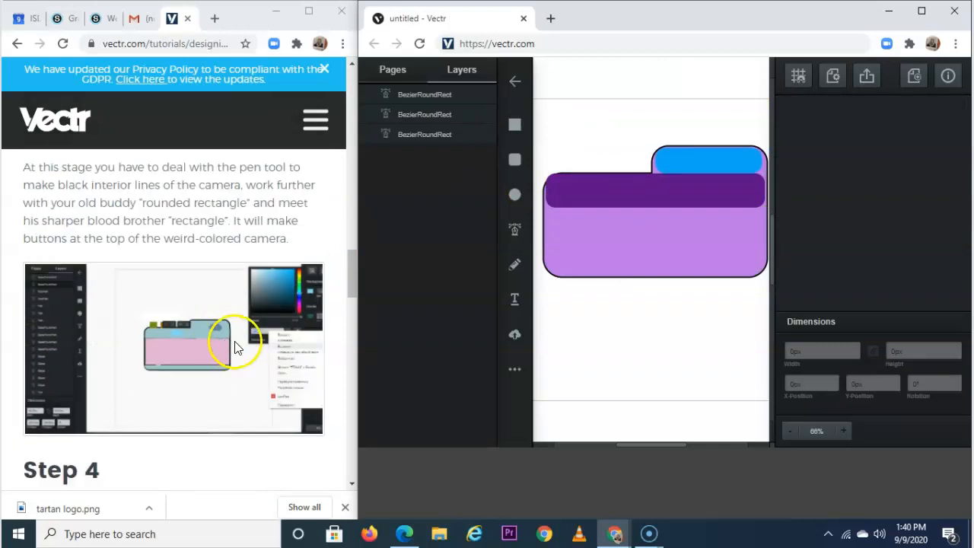
pyautogui.scroll(1, 235, 347)
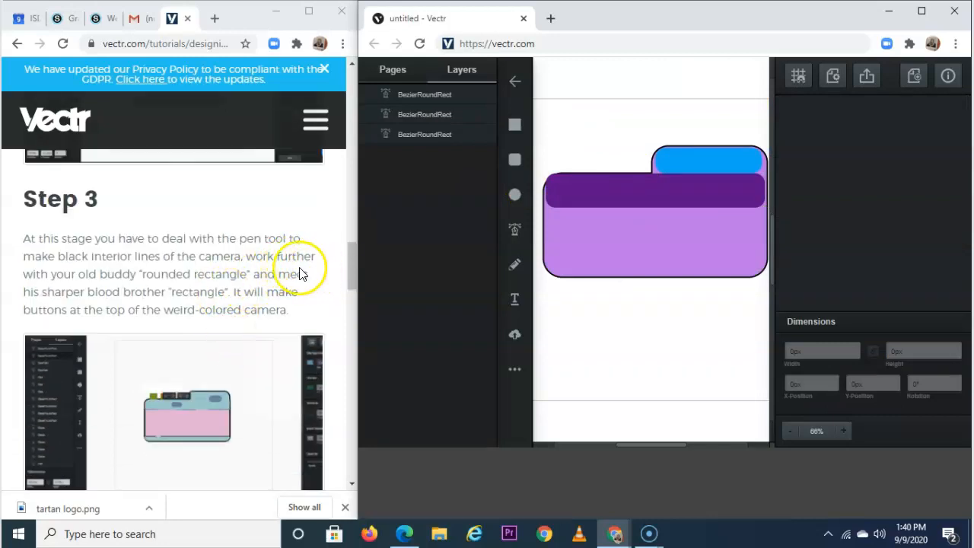
pyautogui.scroll(3, 234, 254)
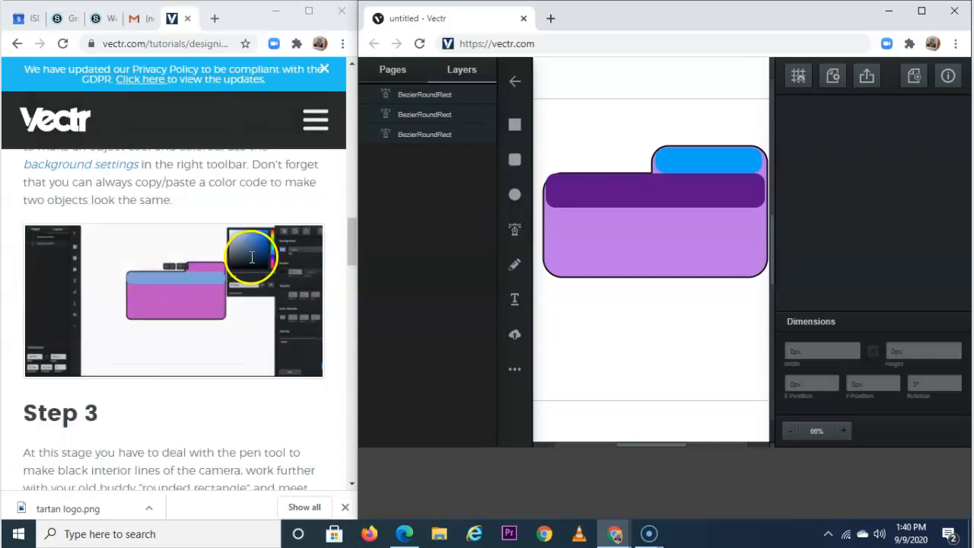
pyautogui.scroll(1, 180, 275)
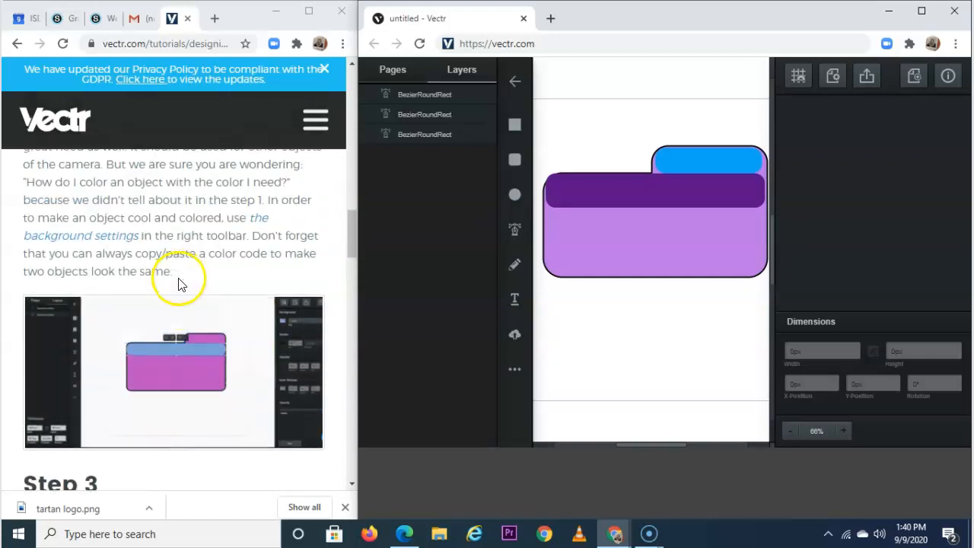
pyautogui.scroll(1, 181, 287)
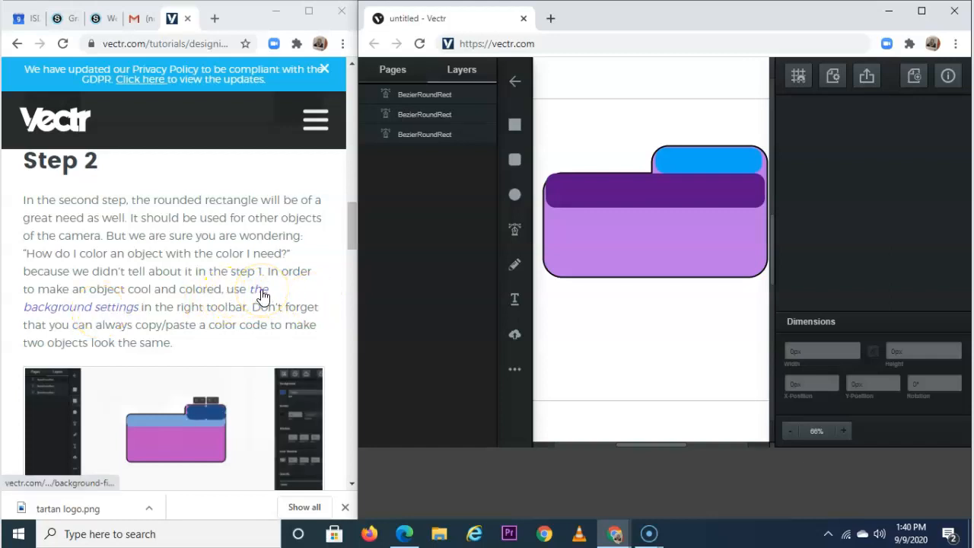
pyautogui.click(263, 296)
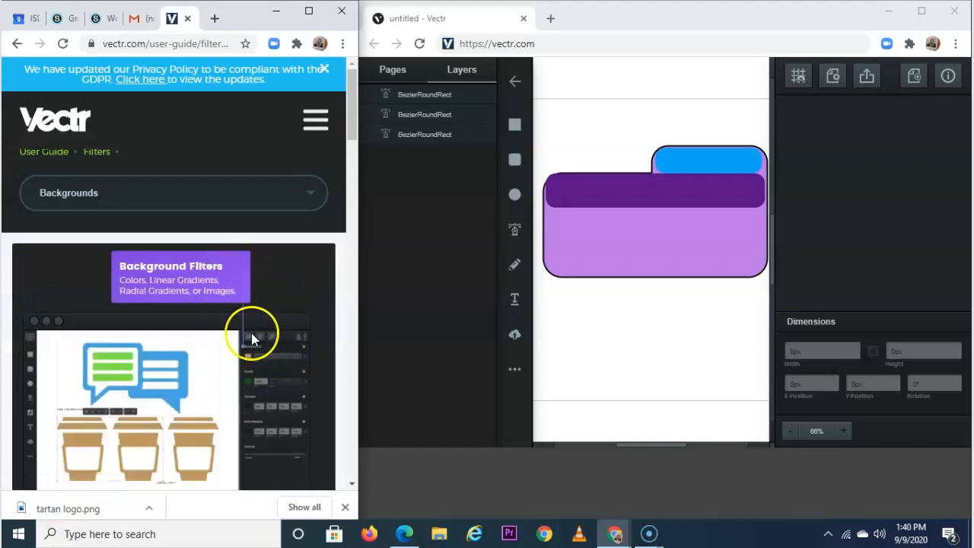
pyautogui.scroll(-2, 231, 359)
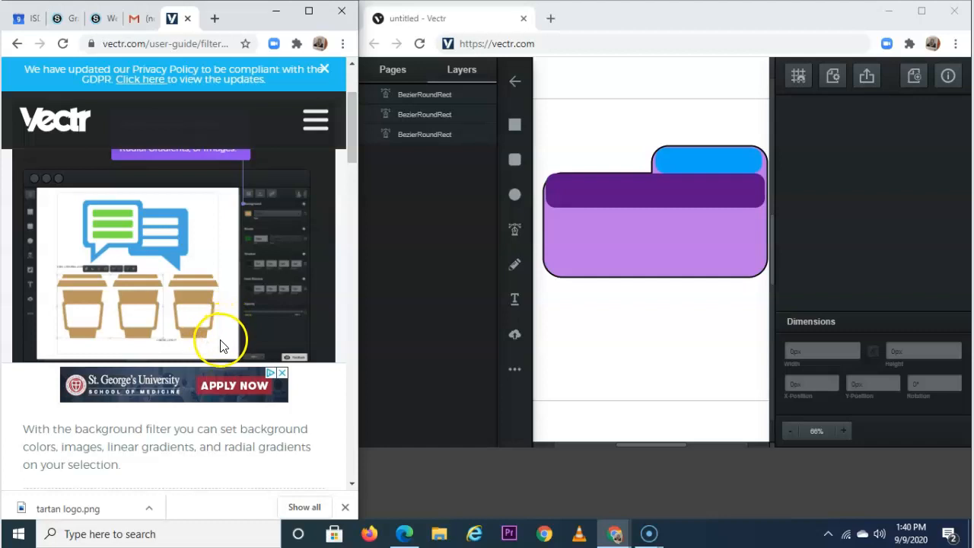
pyautogui.click(15, 45)
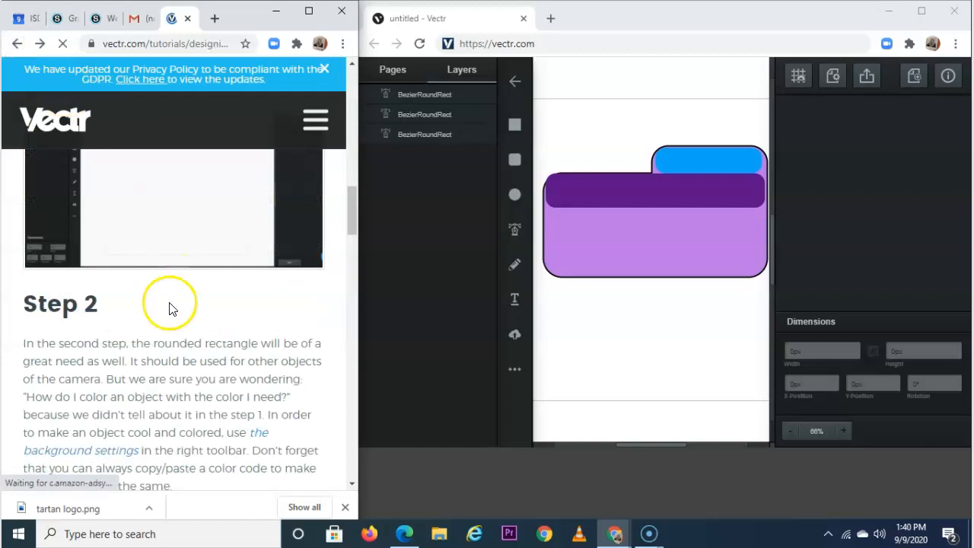
pyautogui.scroll(-4, 170, 282)
pyautogui.scroll(-4, 167, 275)
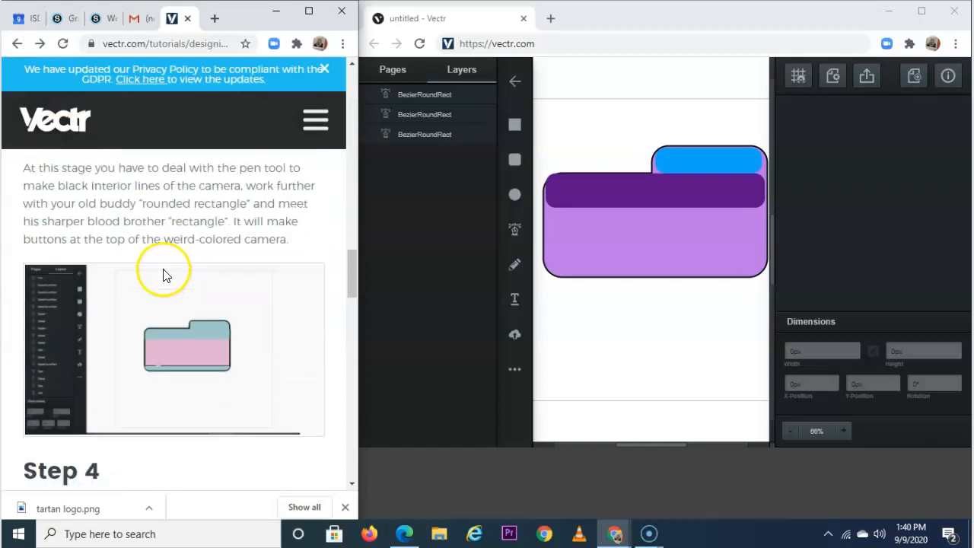
pyautogui.scroll(1, 163, 266)
pyautogui.scroll(-1, 163, 270)
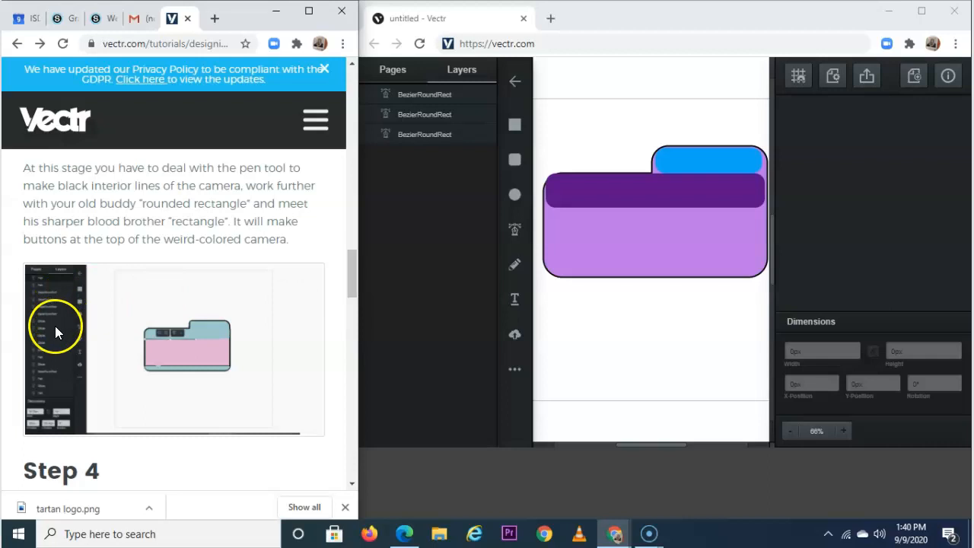
# Draw a straight Pen-tool line along the purple band's lower edge, undoing a stray point.
pyautogui.click(515, 232)
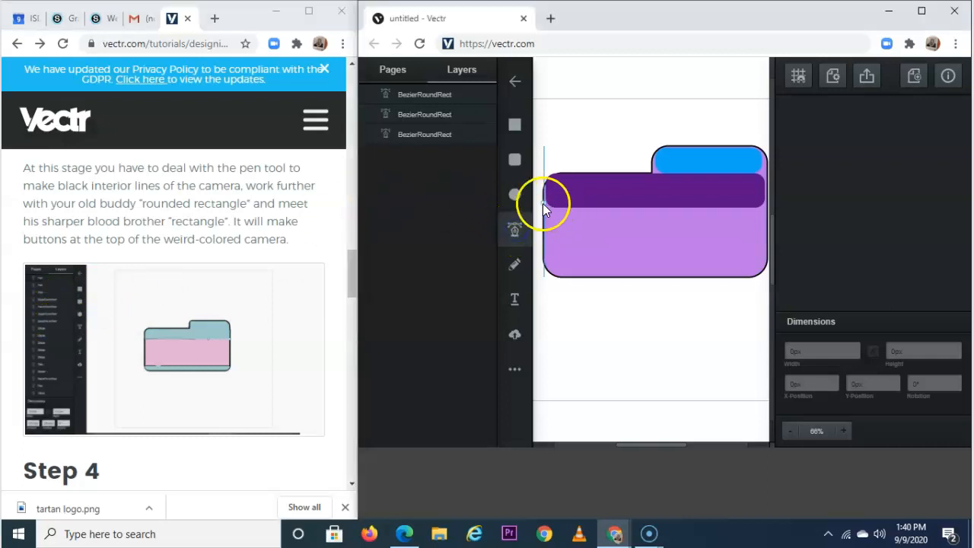
pyautogui.click(542, 208)
pyautogui.click(754, 207)
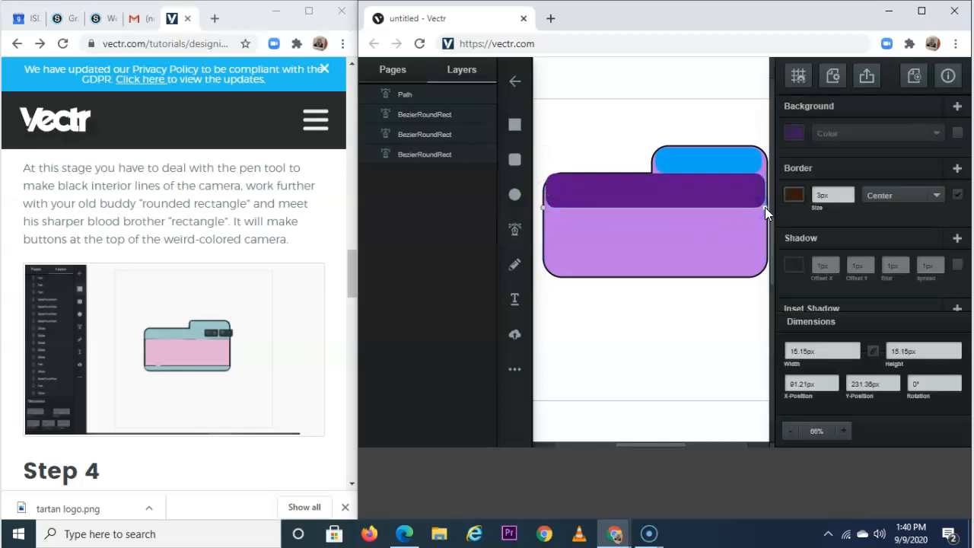
pyautogui.click(764, 207)
pyautogui.click(573, 201)
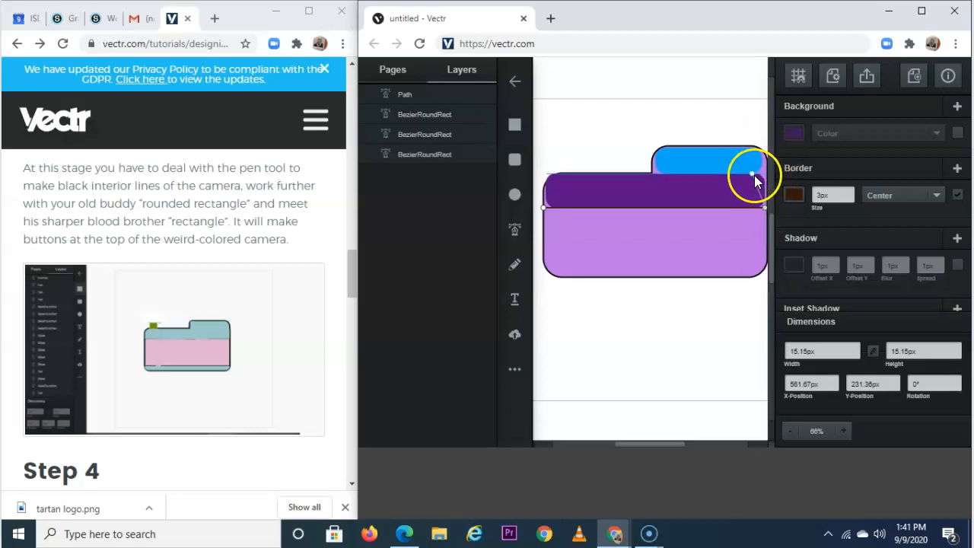
pyautogui.hotkey('ctrl', 'z')
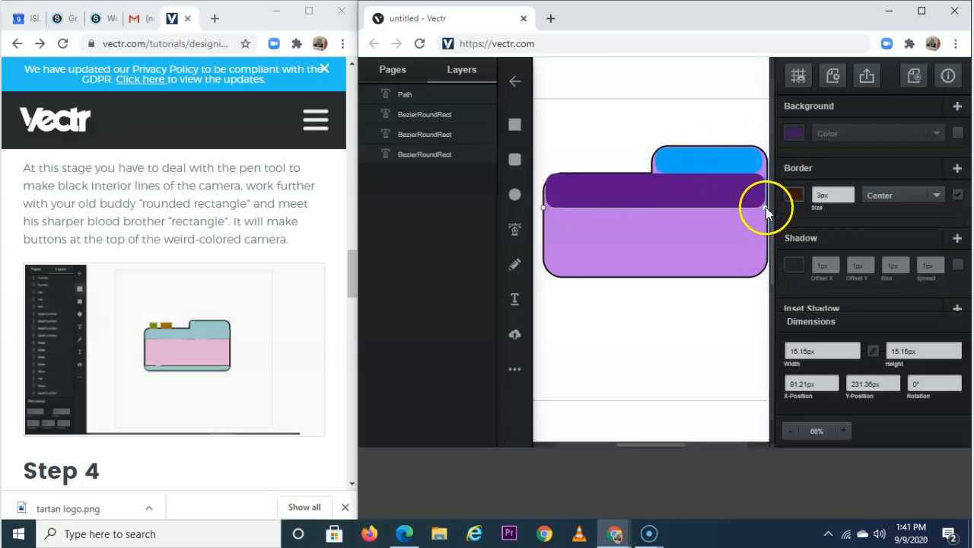
pyautogui.click(766, 207)
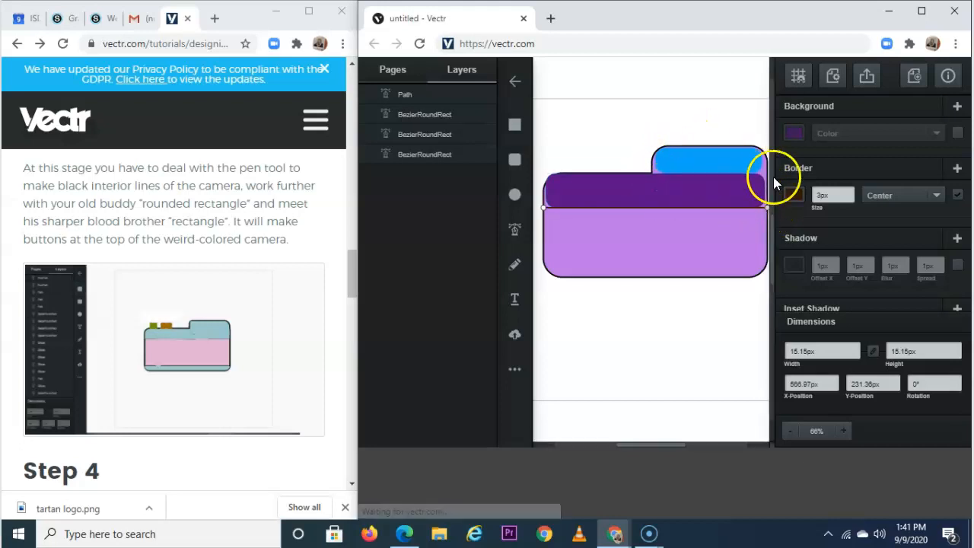
pyautogui.click(658, 181)
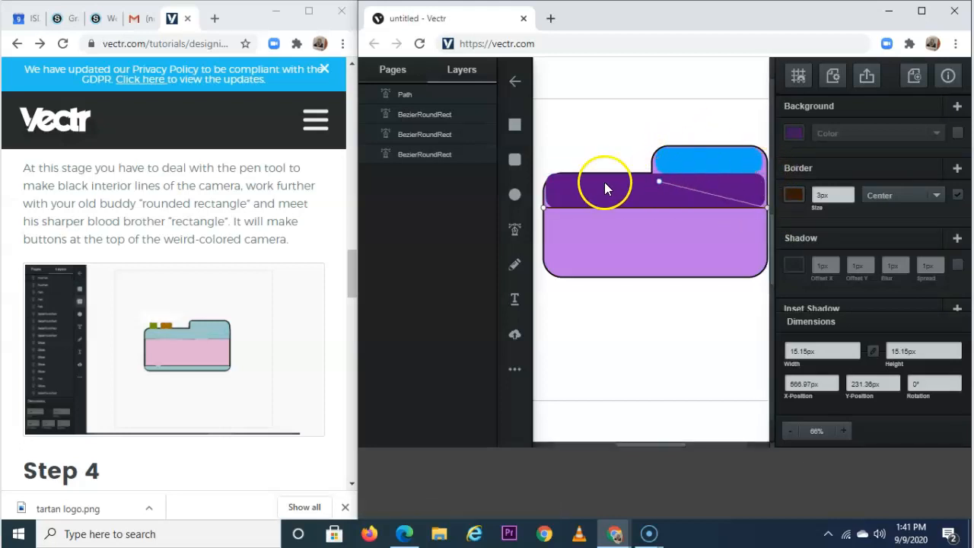
pyautogui.click(544, 207)
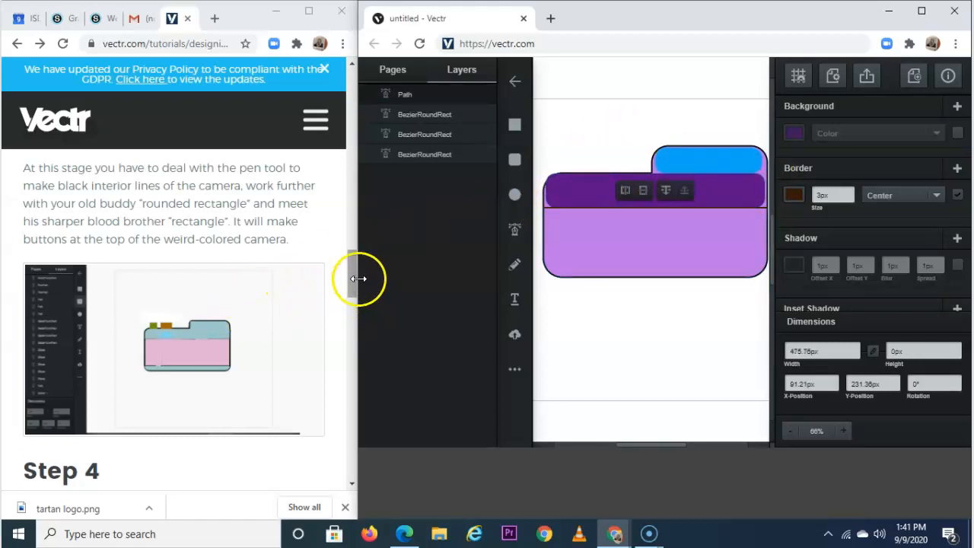
pyautogui.moveTo(358, 265); pyautogui.dragTo(354, 279)
# Draw a second straight 476 px Pen line across the lower camera body.
pyautogui.click(226, 302)
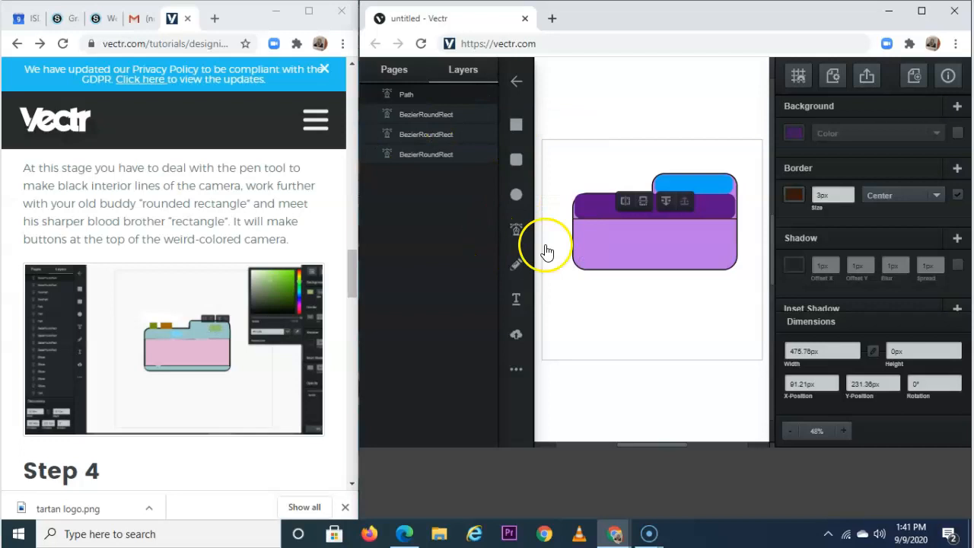
pyautogui.click(516, 229)
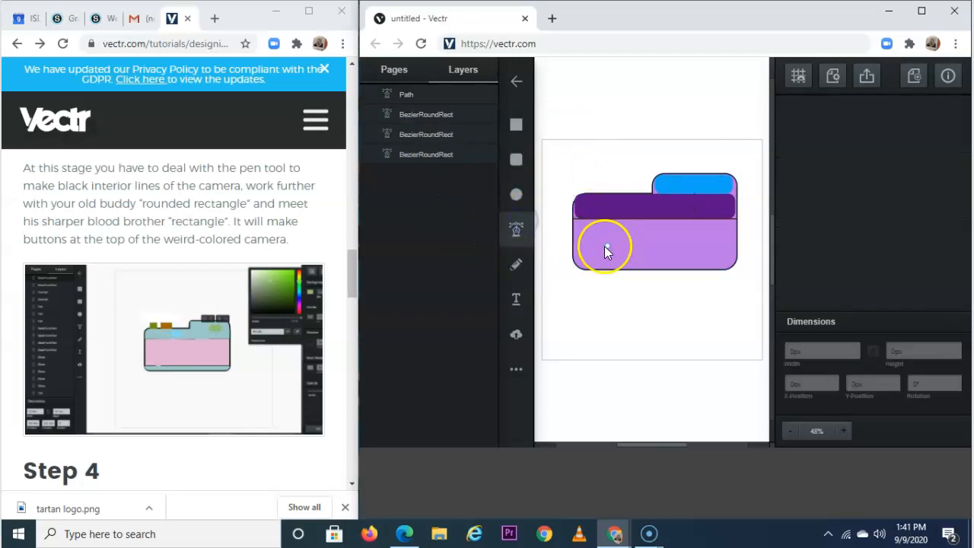
pyautogui.click(572, 259)
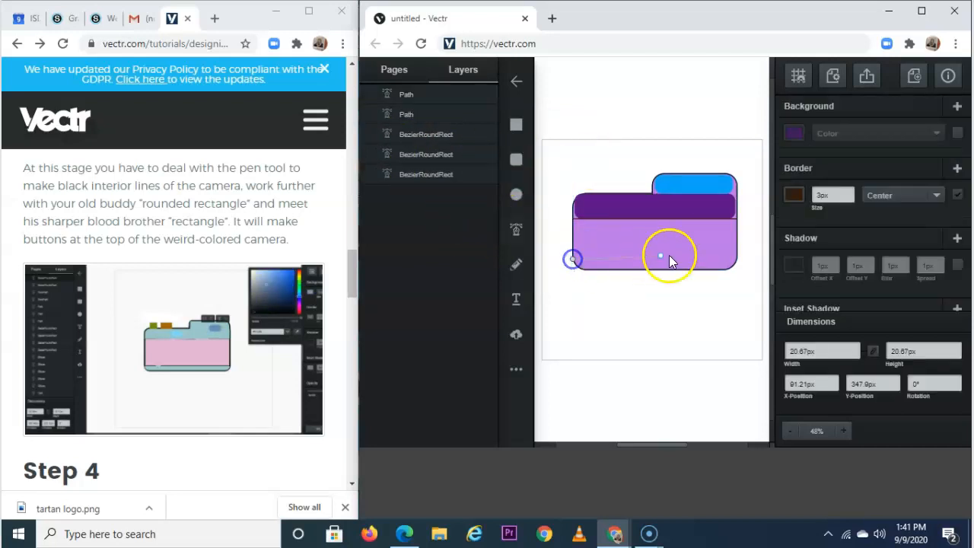
pyautogui.click(737, 260)
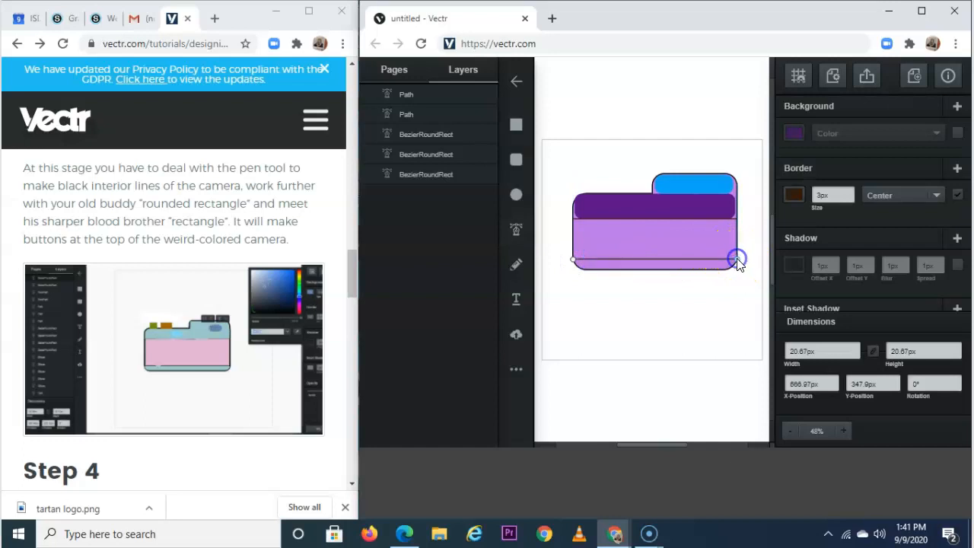
pyautogui.click(576, 259)
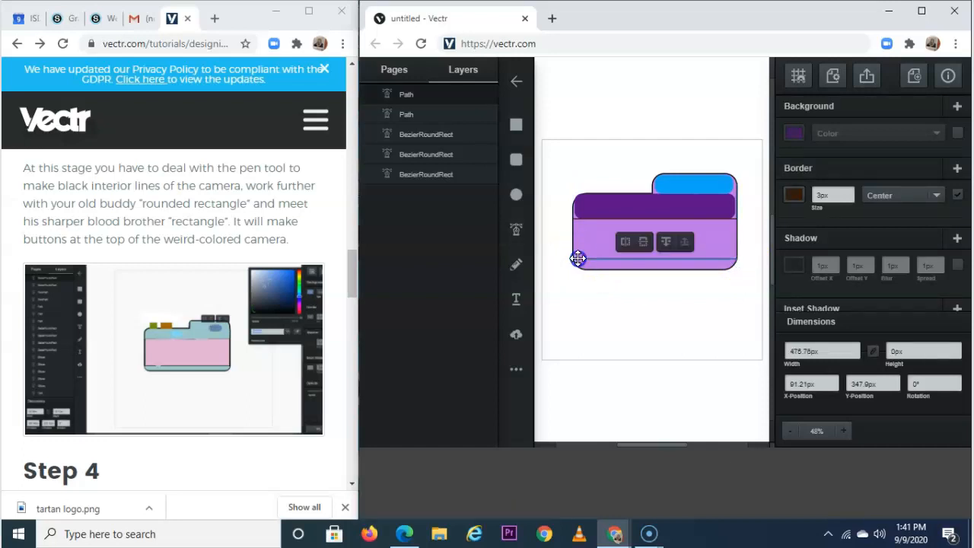
# Stretch the blue tab rectangle down to the band and extend the purple band slightly left.
pyautogui.click(659, 208)
pyautogui.click(703, 184)
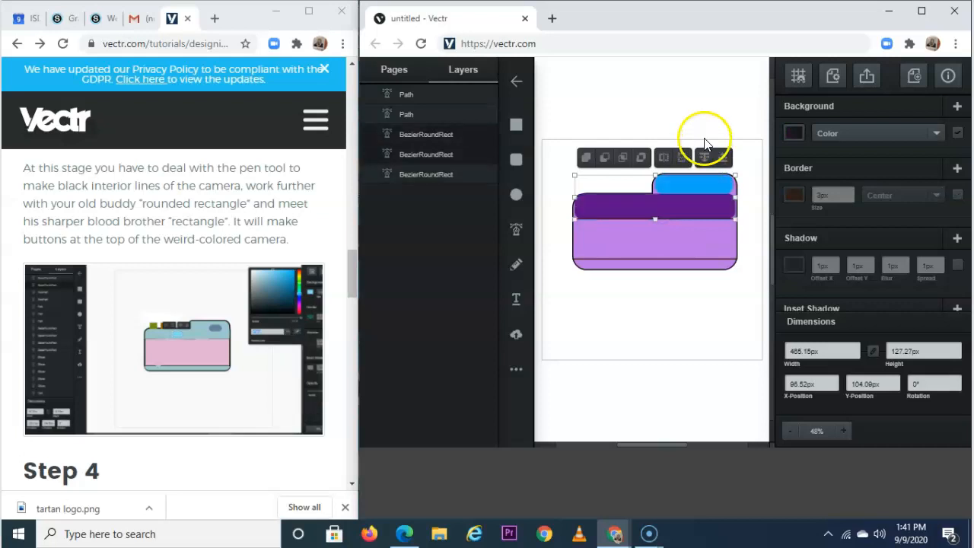
pyautogui.click(695, 88)
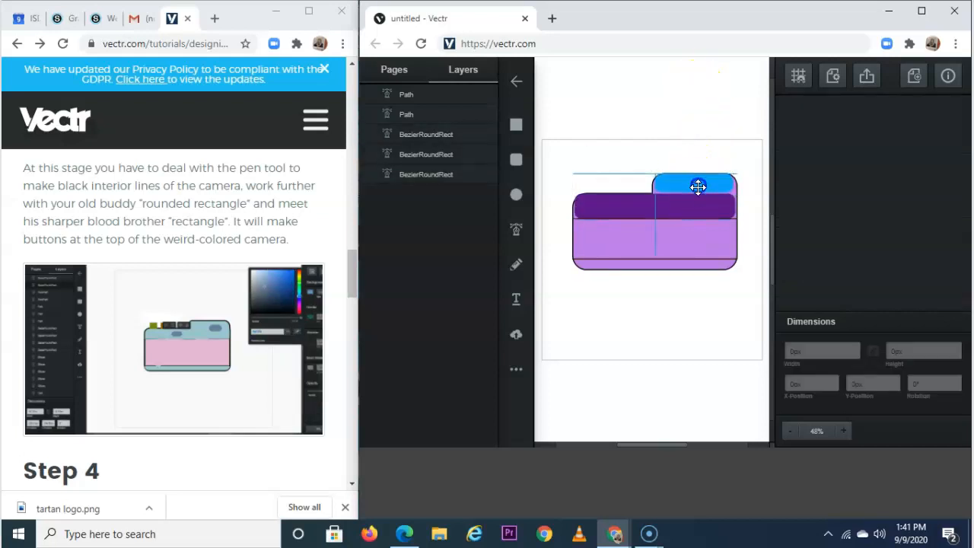
pyautogui.click(696, 186)
pyautogui.moveTo(695, 192); pyautogui.dragTo(736, 189)
pyautogui.click(716, 209)
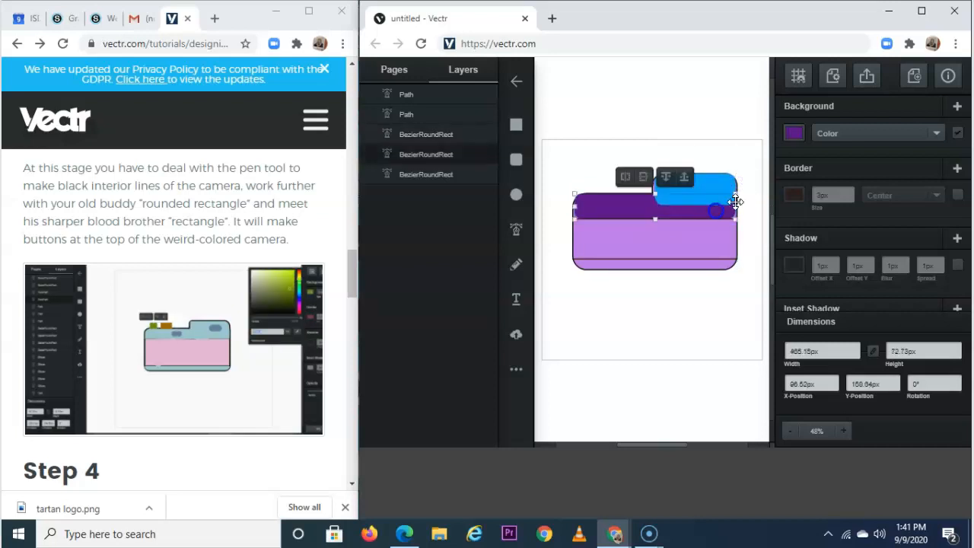
pyautogui.click(622, 207)
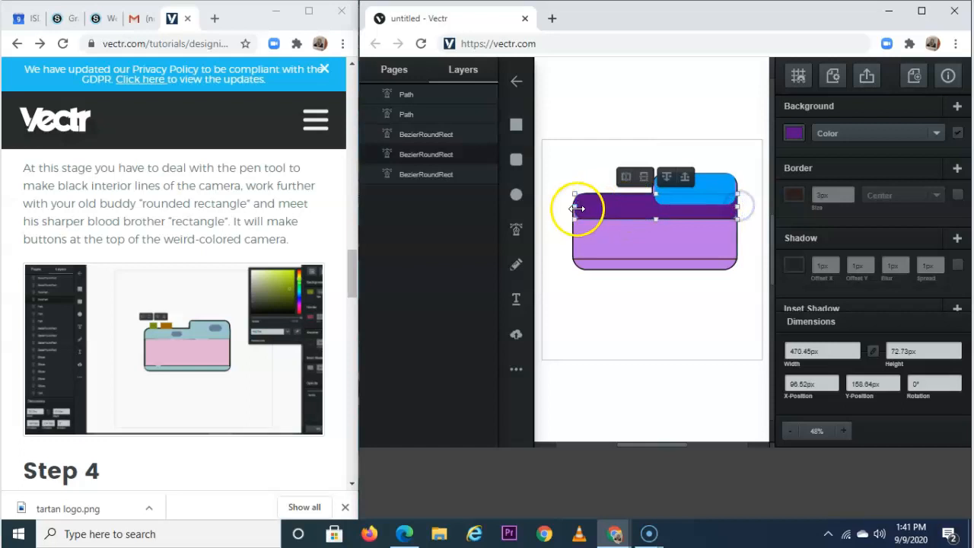
pyautogui.moveTo(575, 206); pyautogui.dragTo(572, 206)
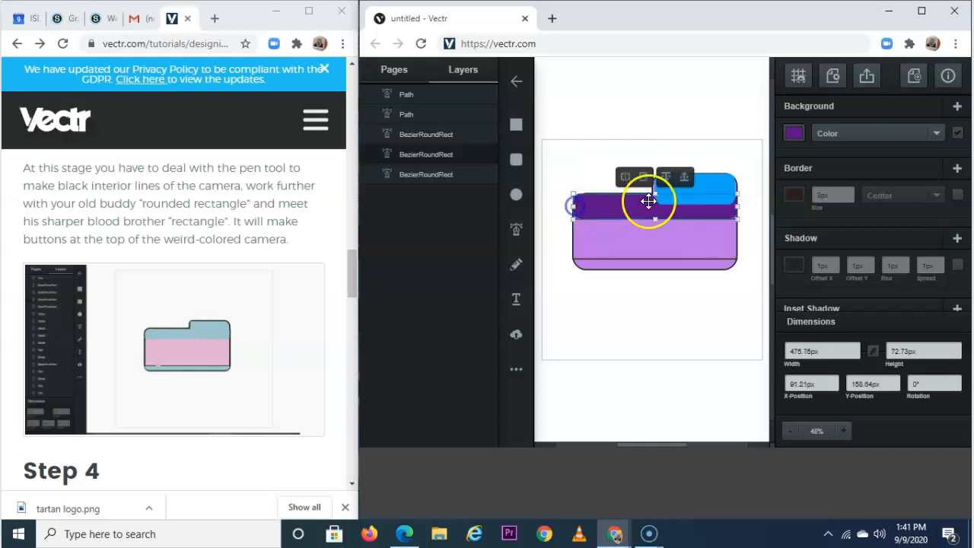
# Unite the blue tab and purple band into one dark purple stepped shape, about 476×131 px.
pyautogui.keyDown('shift'); pyautogui.click(713, 185); pyautogui.keyUp('shift')
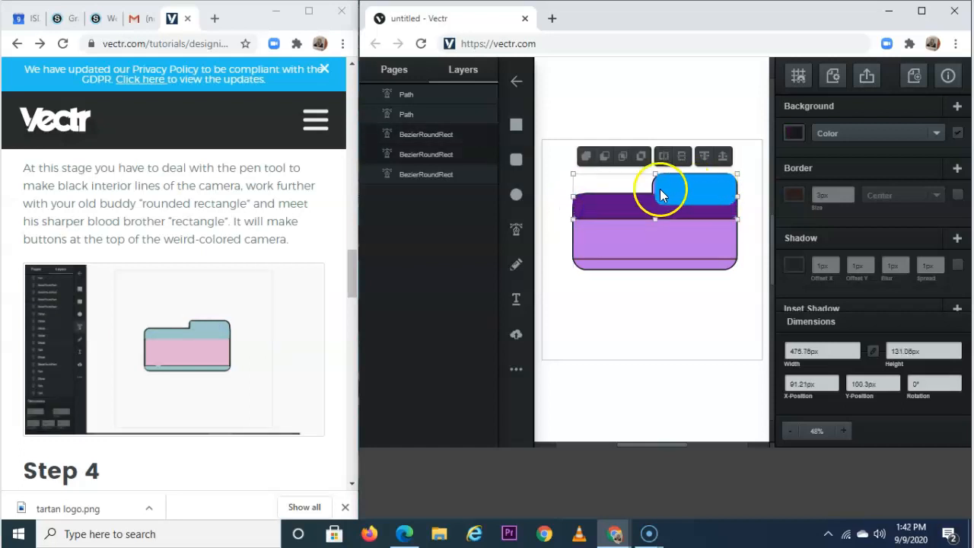
pyautogui.click(614, 122)
pyautogui.click(704, 188)
pyautogui.click(637, 203)
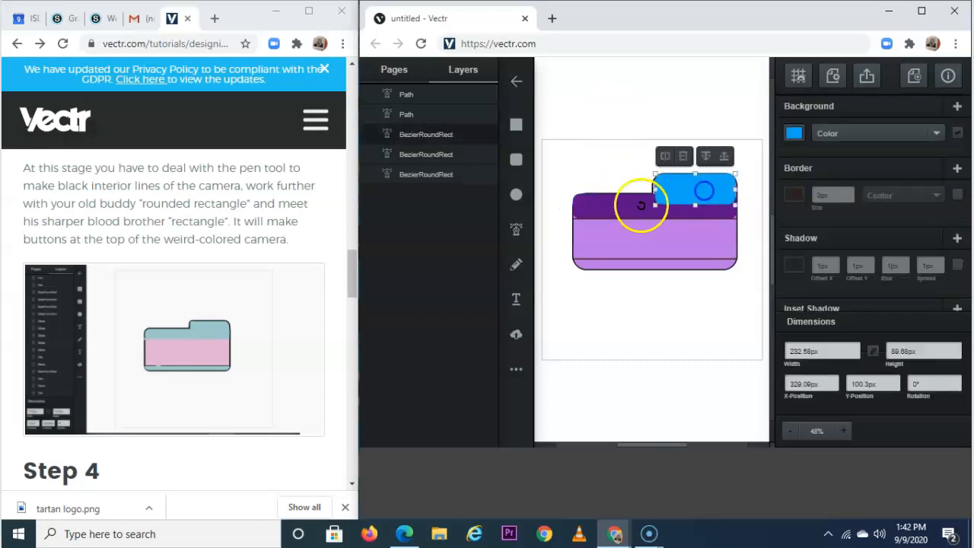
pyautogui.click(587, 156)
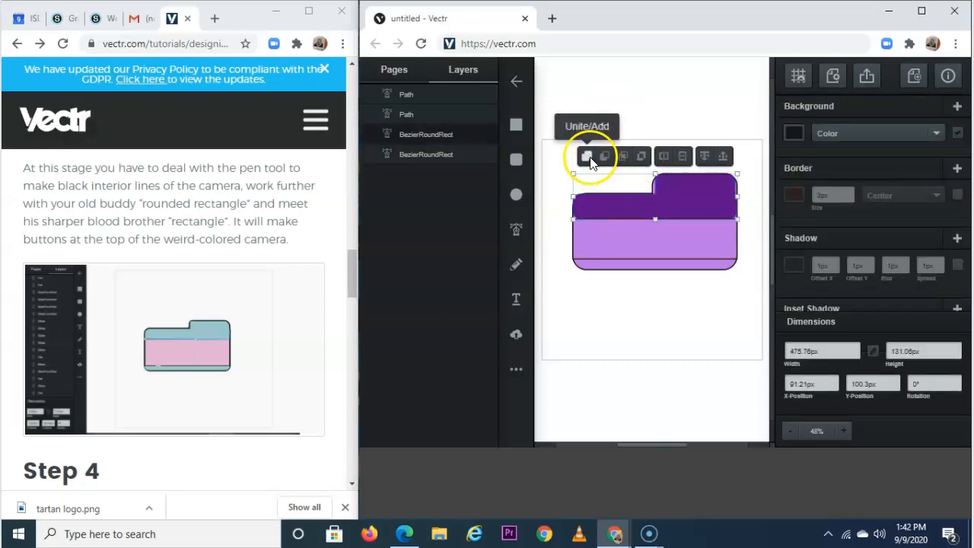
# Fill the merged top shape with light cyan.
pyautogui.click(794, 133)
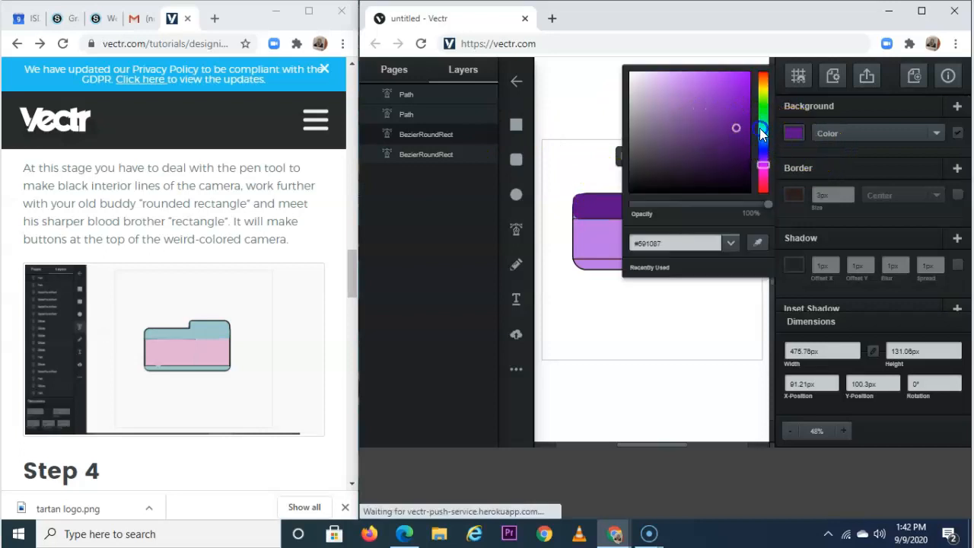
pyautogui.click(762, 128)
pyautogui.click(659, 82)
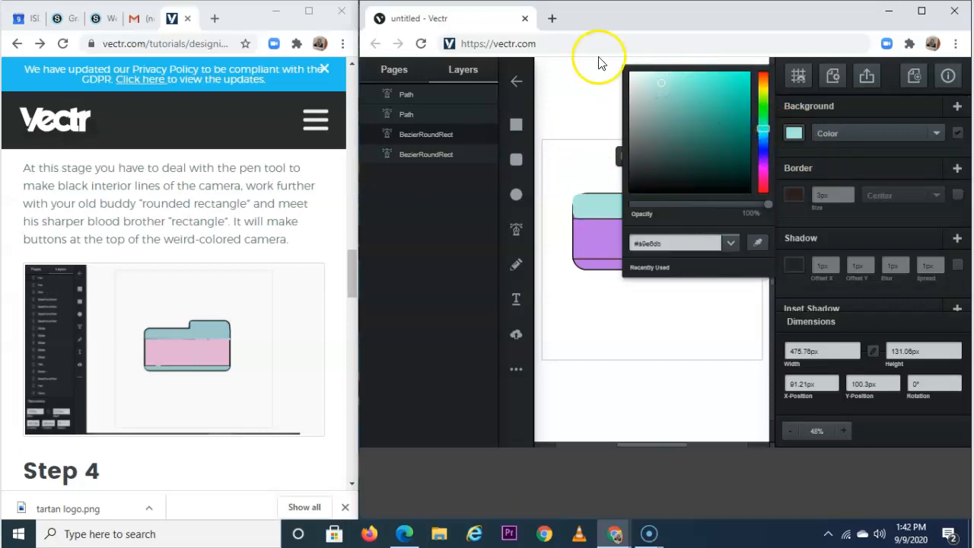
pyautogui.click(599, 98)
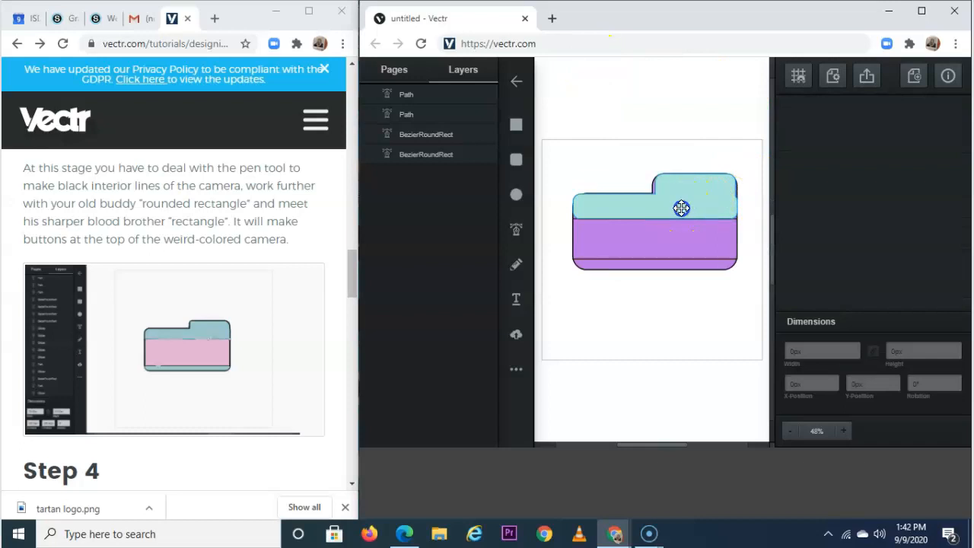
# Give the cyan top shape a dark brown (#351906) outline.
pyautogui.click(681, 207)
pyautogui.click(807, 198)
pyautogui.click(749, 213)
pyautogui.click(852, 220)
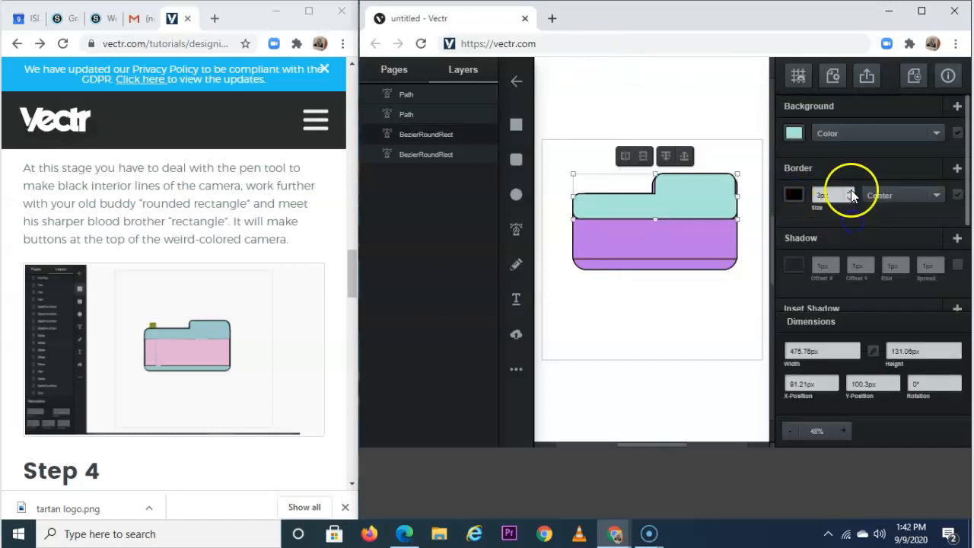
pyautogui.click(728, 154)
pyautogui.click(712, 188)
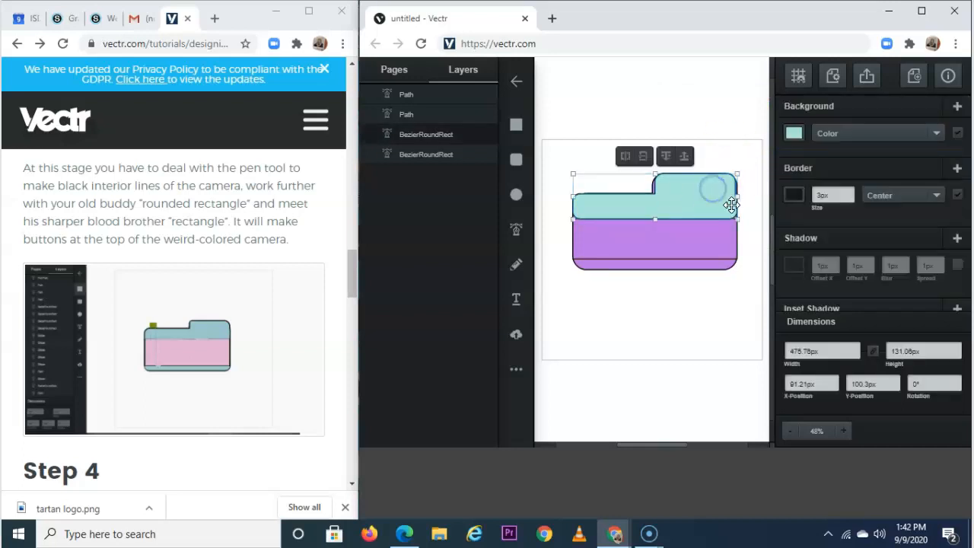
pyautogui.click(634, 211)
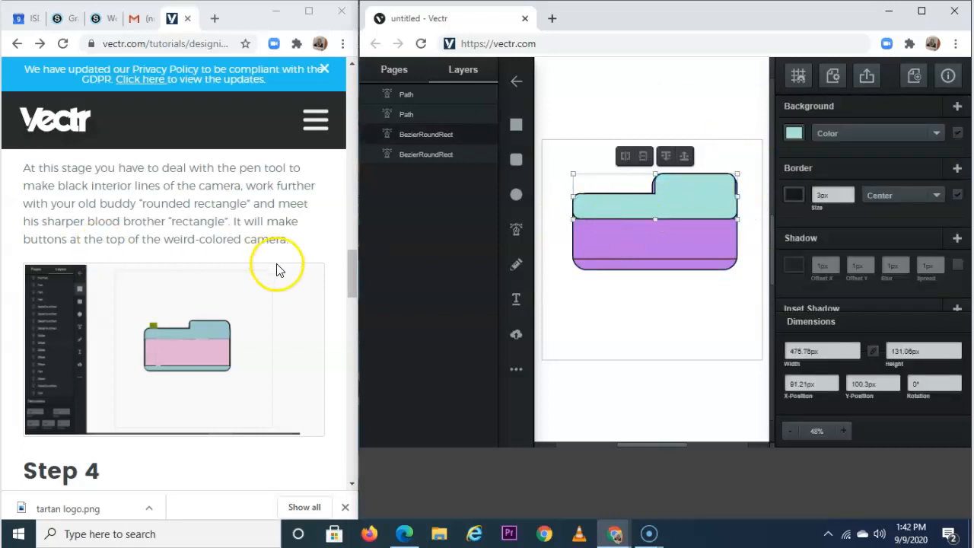
# Draw two small teal rectangle buttons side by side on the camera's top-left edge.
pyautogui.click(515, 128)
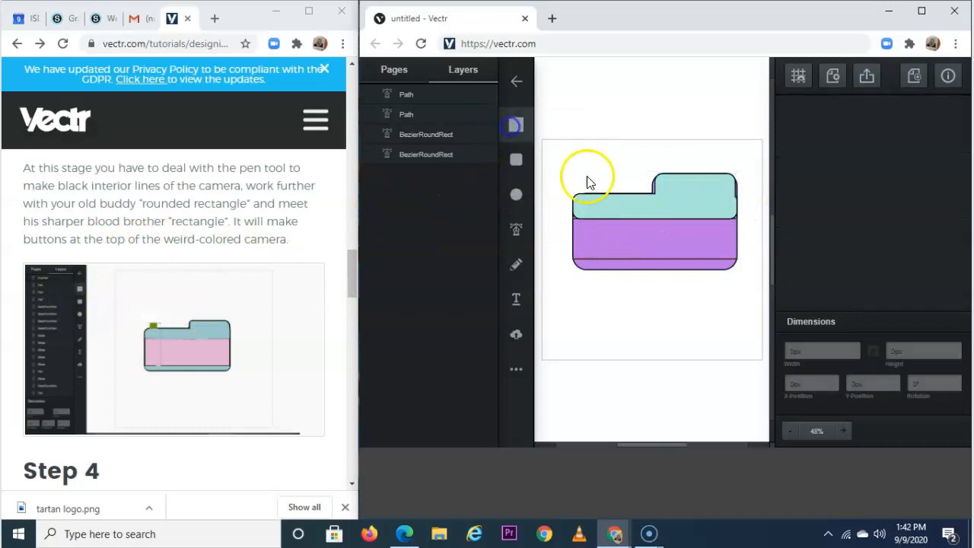
pyautogui.moveTo(585, 180); pyautogui.dragTo(600, 193)
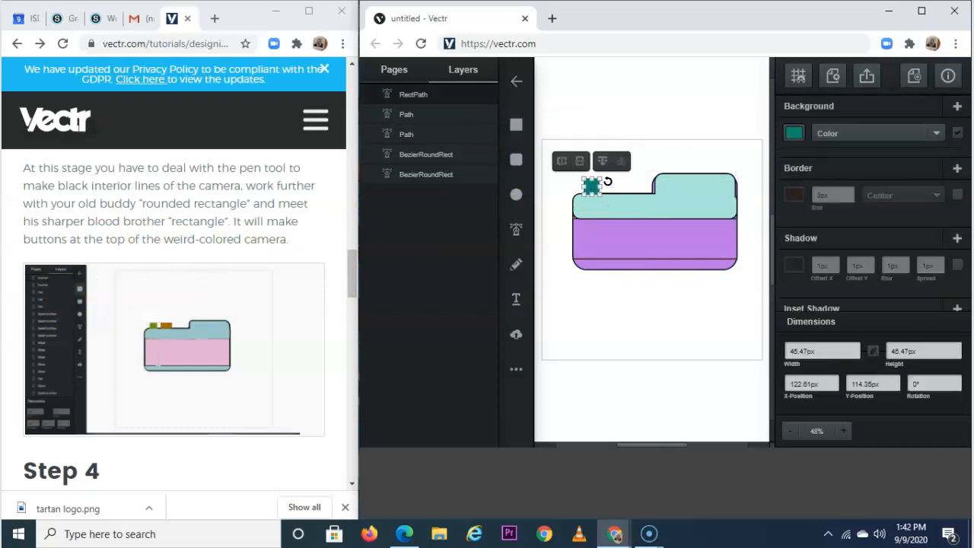
pyautogui.click(602, 134)
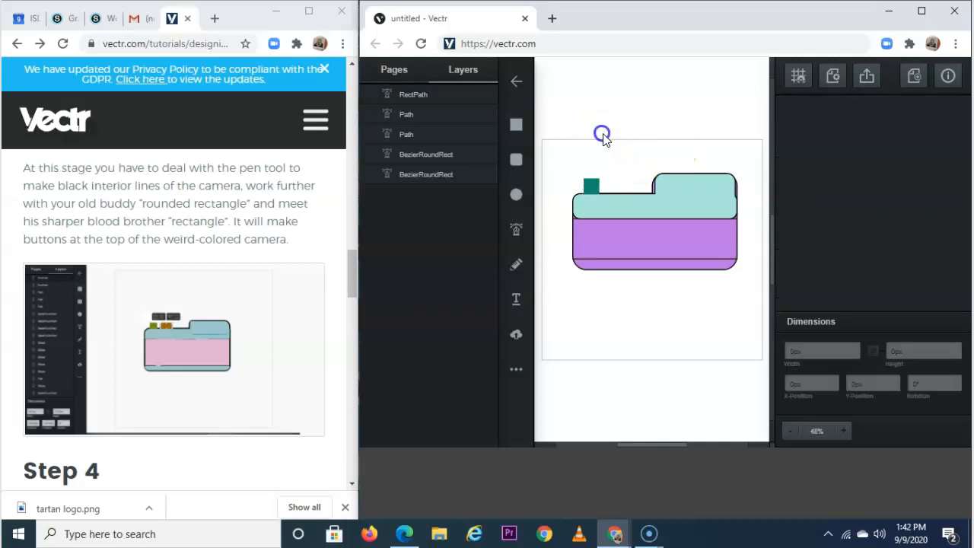
pyautogui.click(520, 128)
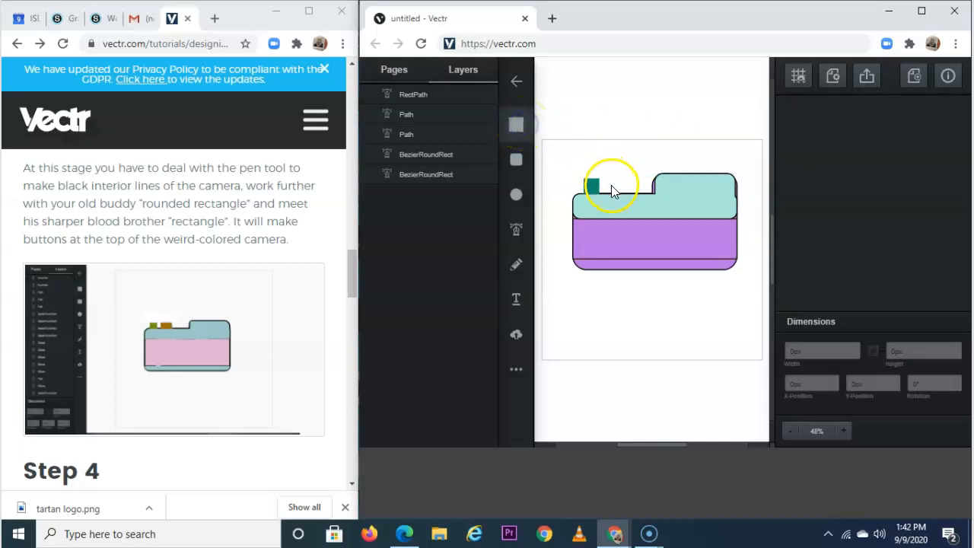
pyautogui.click(605, 183)
pyautogui.moveTo(632, 193); pyautogui.dragTo(635, 194)
pyautogui.click(611, 99)
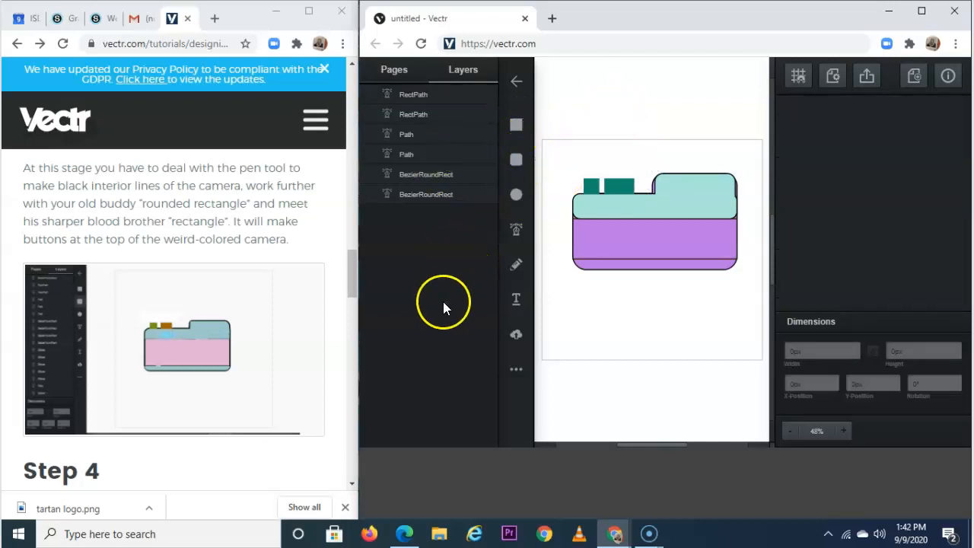
# Drag the light cyan top shape off the camera and delete it.
pyautogui.scroll(-6, 283, 343)
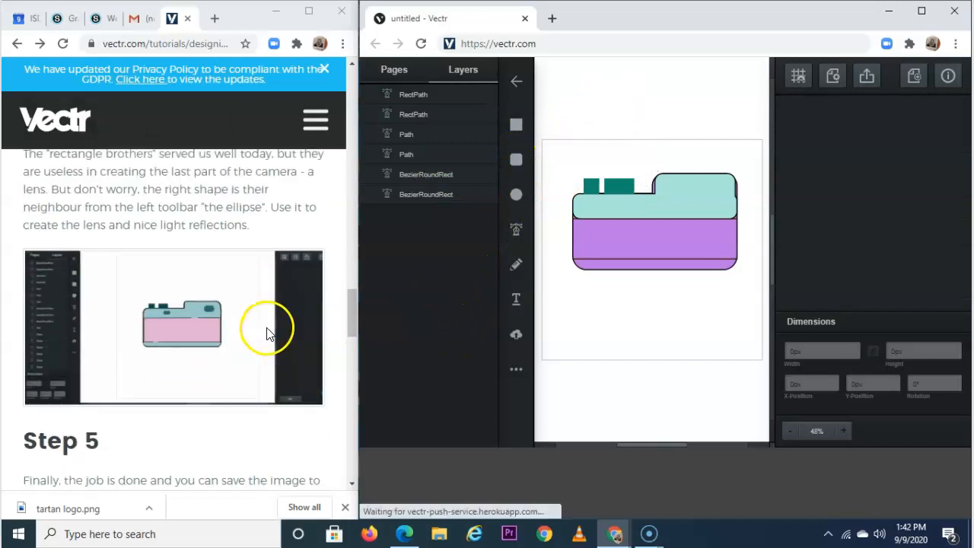
pyautogui.scroll(1, 265, 332)
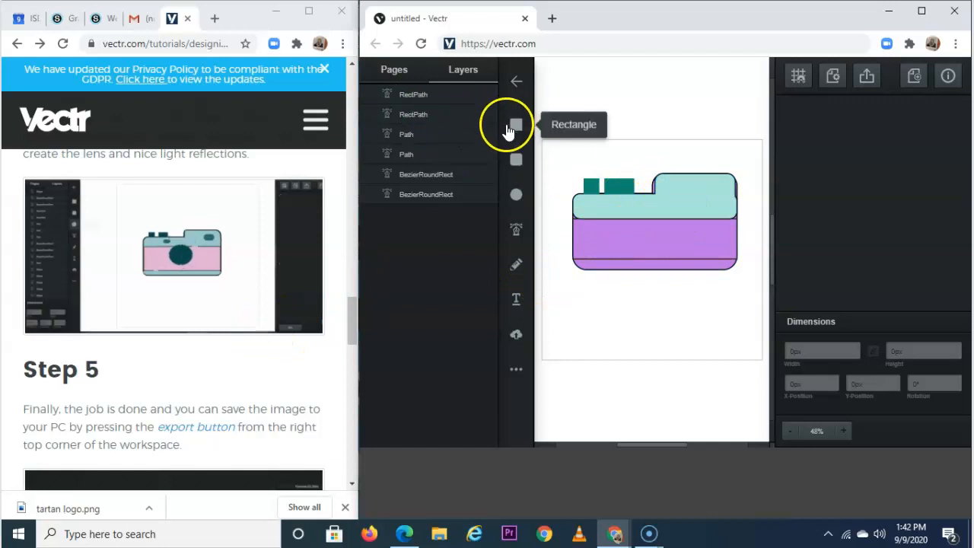
pyautogui.click(692, 203)
pyautogui.moveTo(693, 203); pyautogui.dragTo(722, 334)
pyautogui.press('Delete')
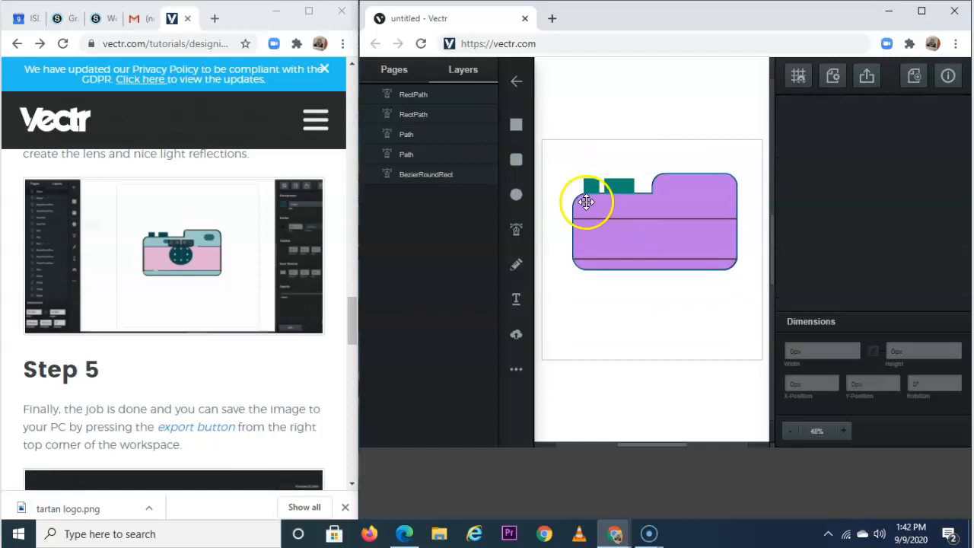
pyautogui.click(682, 194)
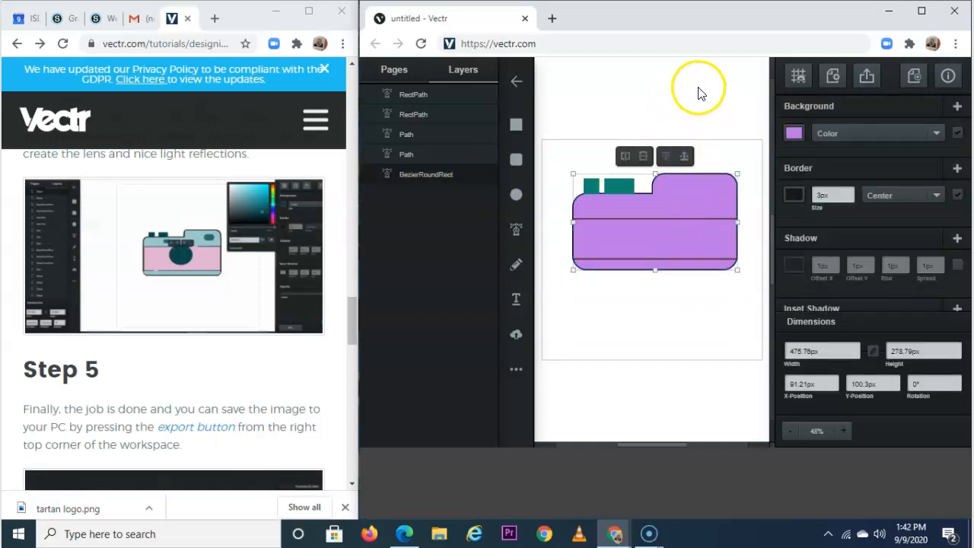
pyautogui.click(656, 69)
# Draw a rectangle across the middle of the purple camera body.
pyautogui.click(515, 127)
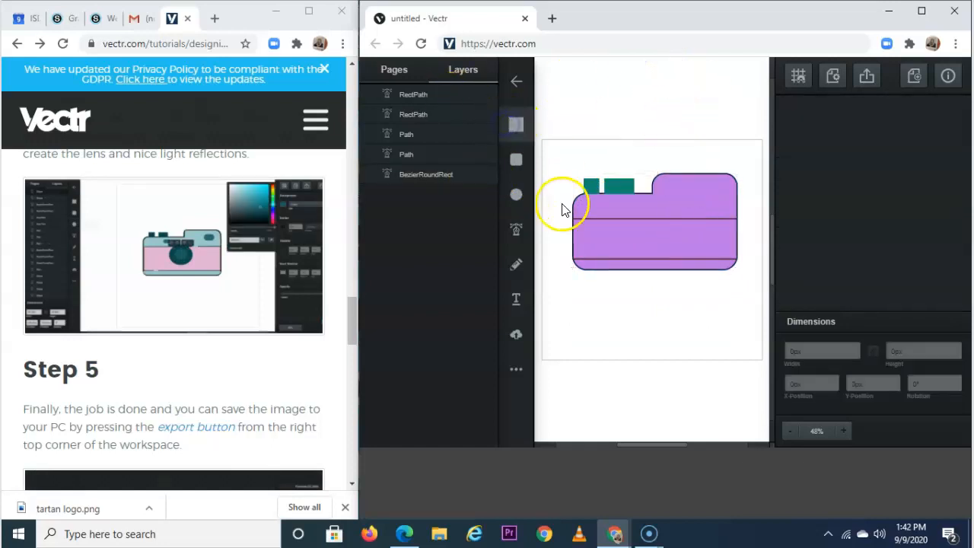
pyautogui.click(520, 127)
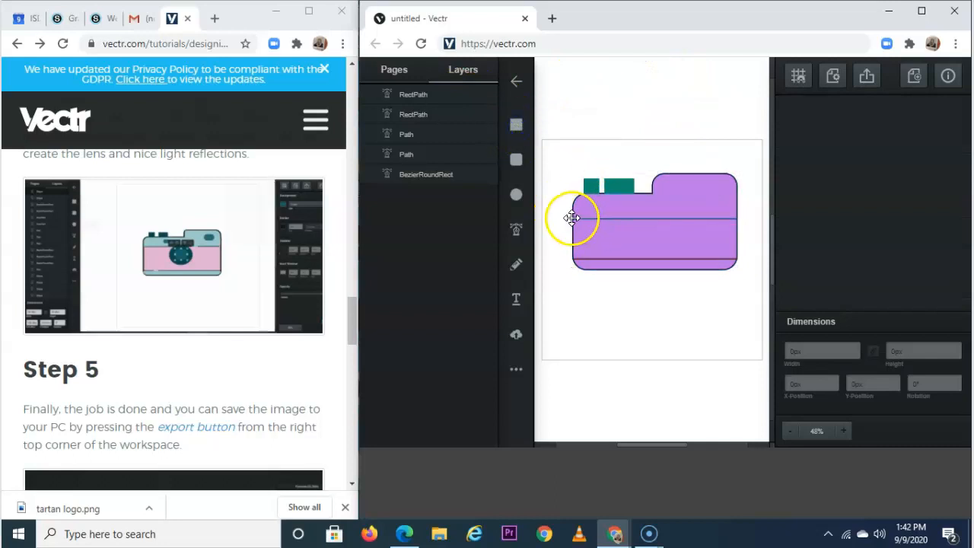
pyautogui.moveTo(559, 218)
pyautogui.mouseDown()
pyautogui.moveTo(715, 247)
pyautogui.moveTo(738, 268)
pyautogui.moveTo(733, 259)
pyautogui.mouseUp()
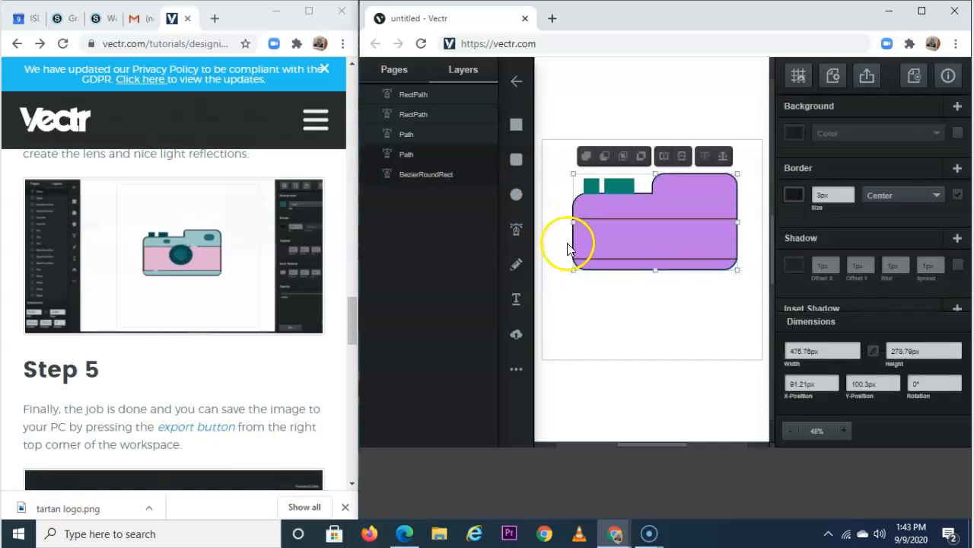
# Draw a wide teal band, about 476×122 px, across the body with a black outline.
pyautogui.click(593, 315)
pyautogui.click(516, 124)
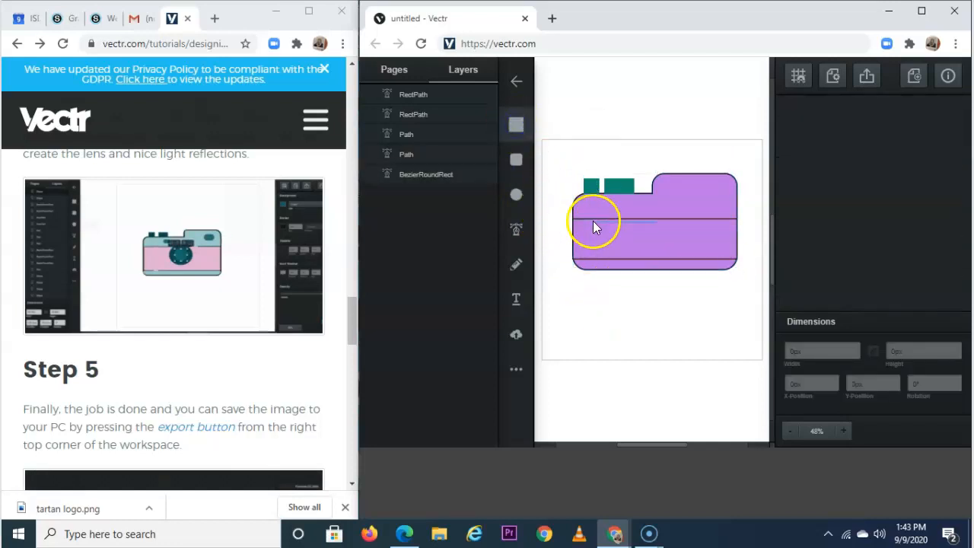
pyautogui.moveTo(574, 219); pyautogui.dragTo(737, 260)
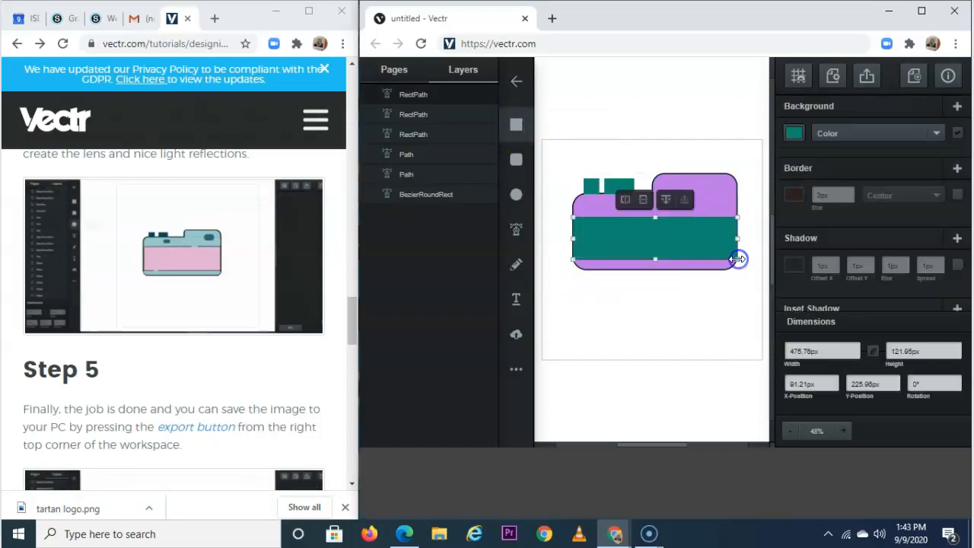
pyautogui.click(800, 196)
pyautogui.click(608, 217)
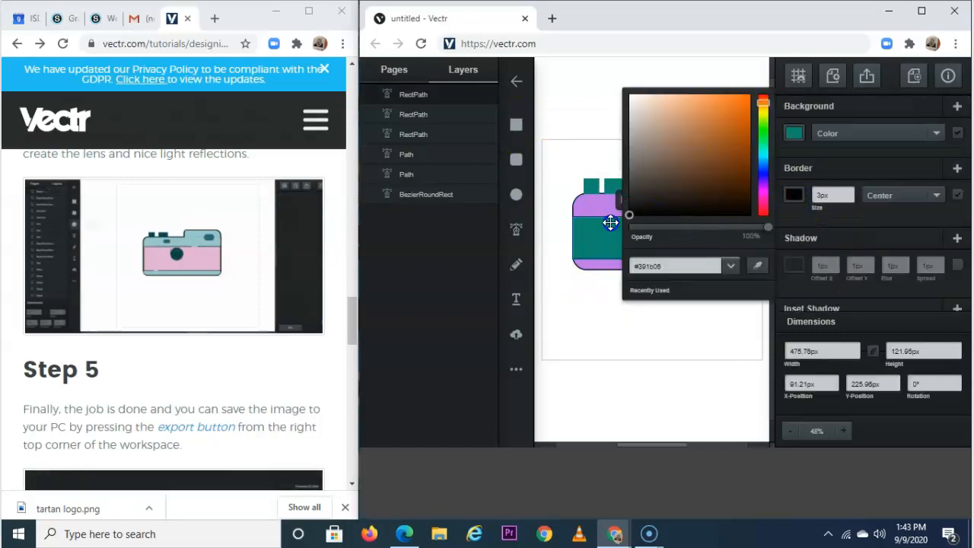
pyautogui.click(886, 227)
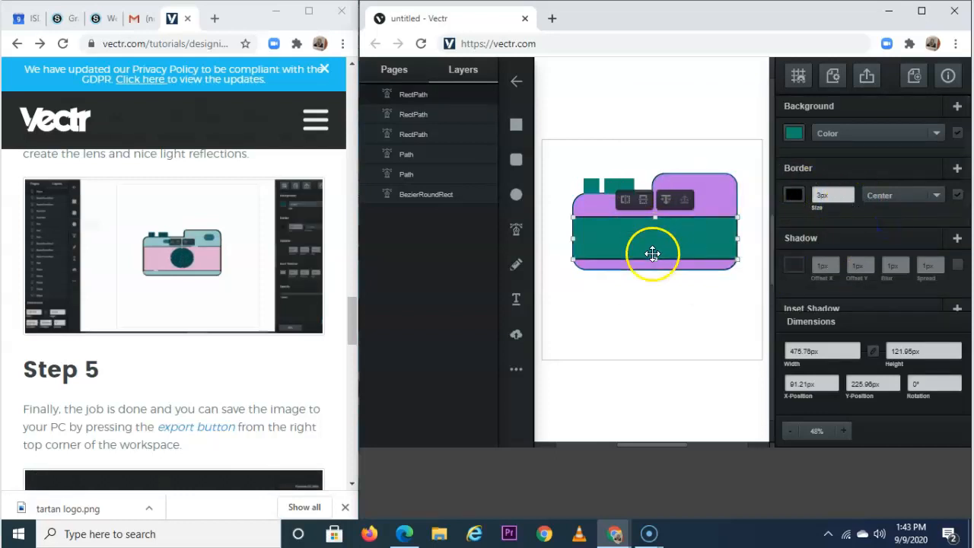
pyautogui.click(516, 159)
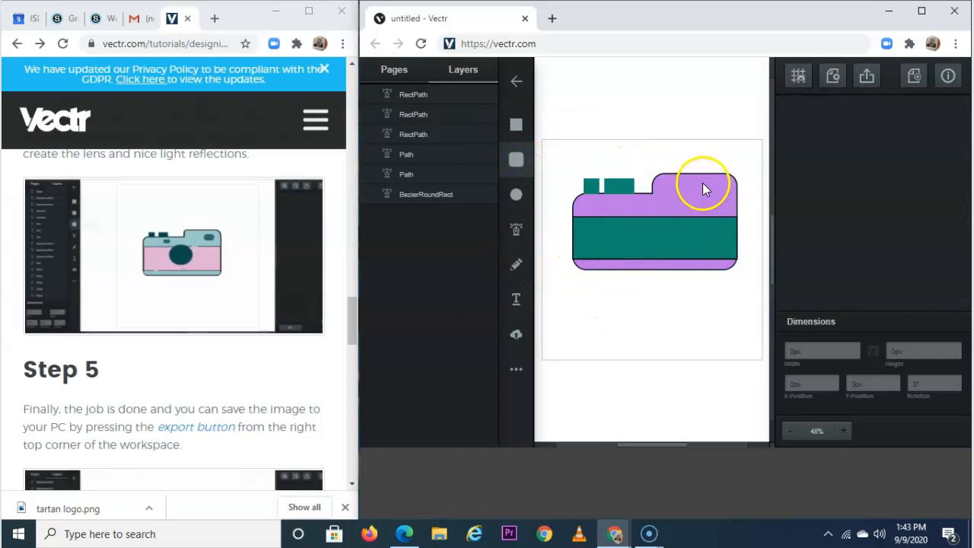
# Draw two small teal rounded rectangles, one at the top right and one on the upper-left body.
pyautogui.moveTo(703, 183); pyautogui.dragTo(727, 199)
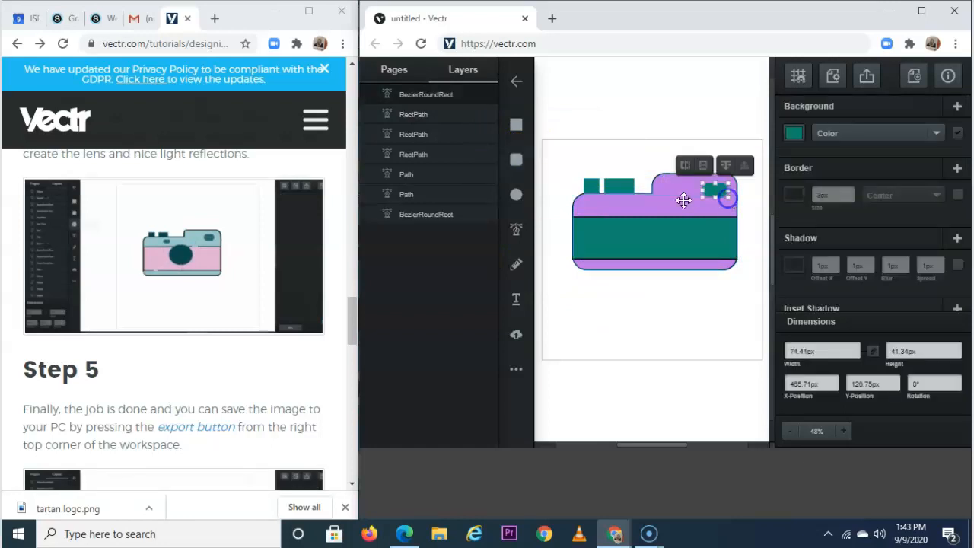
pyautogui.moveTo(616, 200); pyautogui.dragTo(645, 199)
pyautogui.click(707, 128)
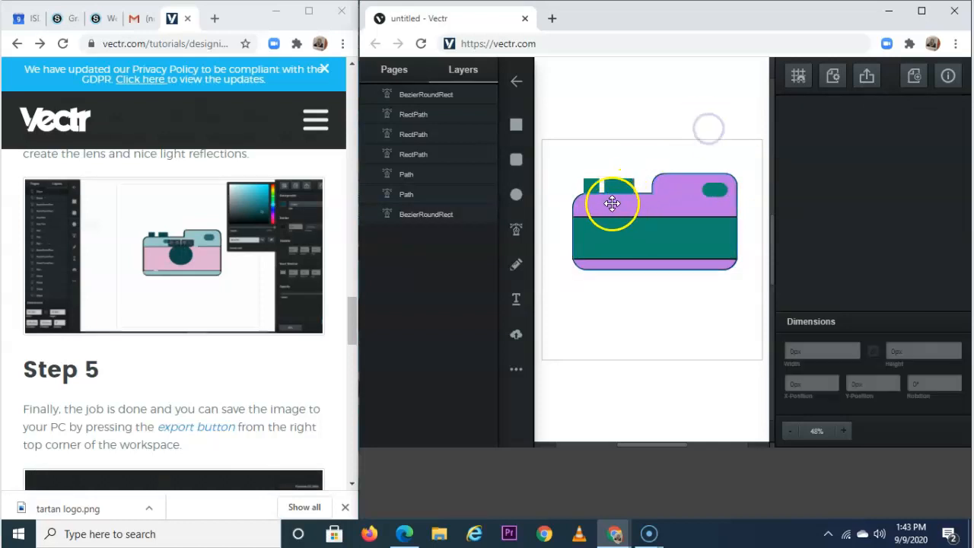
pyautogui.click(516, 159)
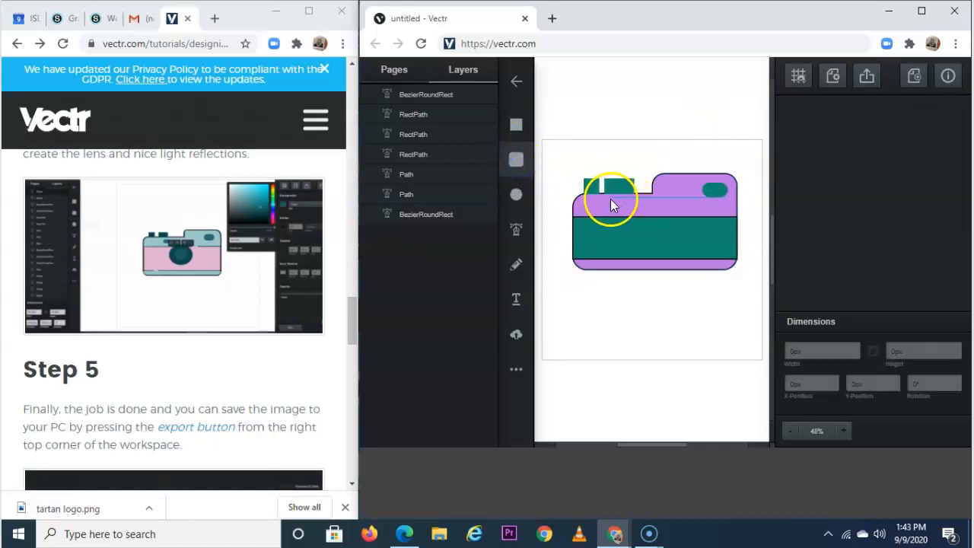
pyautogui.moveTo(609, 199); pyautogui.dragTo(632, 210)
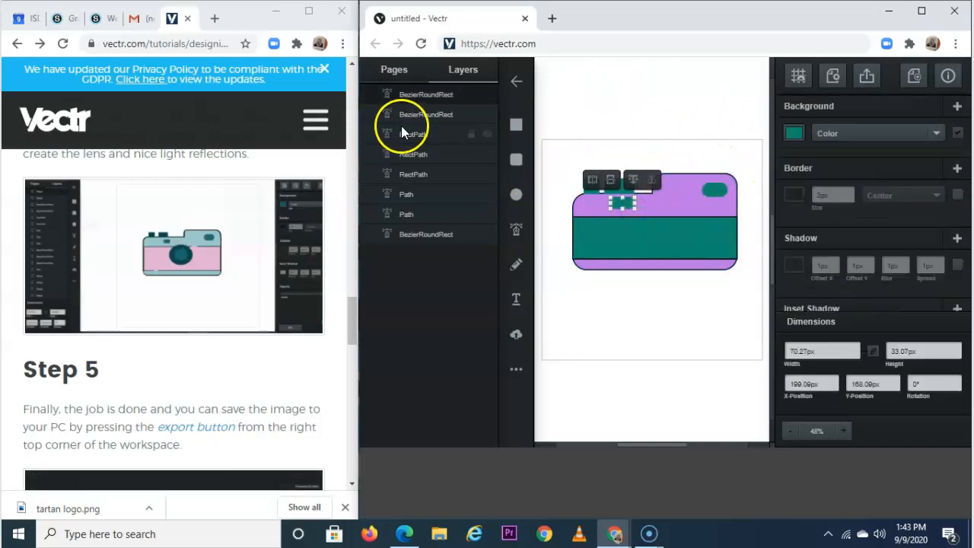
pyautogui.click(515, 194)
pyautogui.scroll(-3, 252, 319)
pyautogui.scroll(3, 251, 318)
pyautogui.scroll(-1, 254, 314)
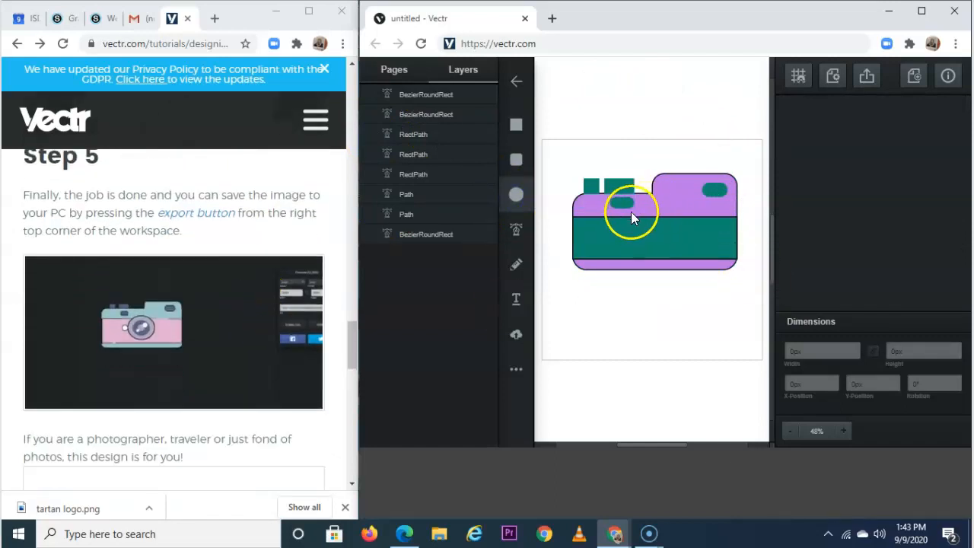
# Draw a black ellipse, about 176×153 px, over the band's centre as the lens.
pyautogui.moveTo(622, 213); pyautogui.dragTo(682, 269)
pyautogui.click(798, 266)
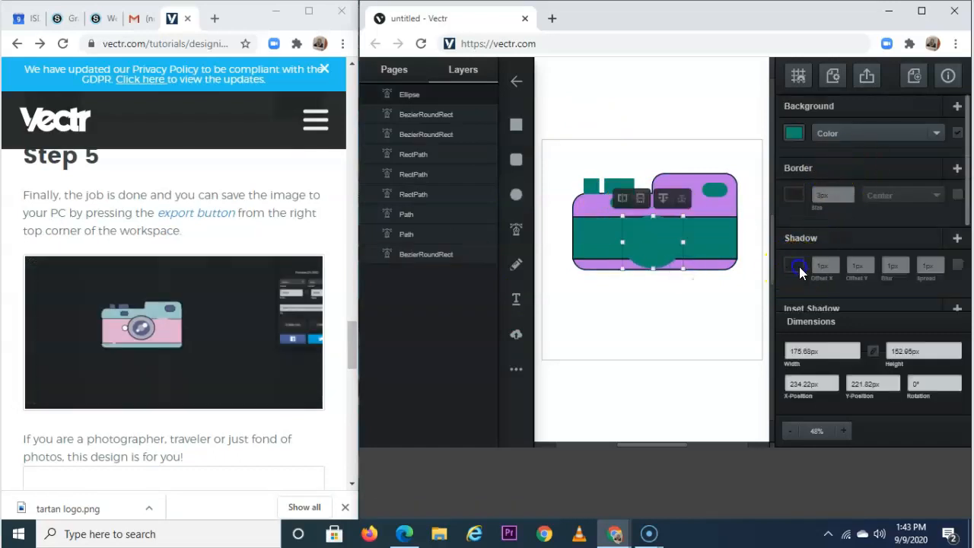
pyautogui.click(715, 98)
pyautogui.click(687, 239)
pyautogui.click(791, 133)
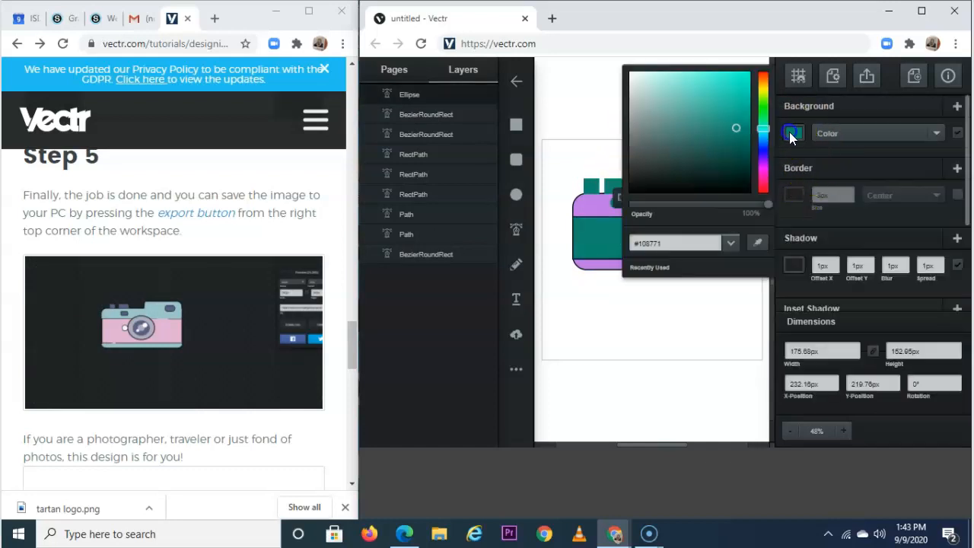
pyautogui.moveTo(710, 113); pyautogui.dragTo(750, 191)
pyautogui.click(592, 122)
pyautogui.moveTo(664, 246); pyautogui.dragTo(663, 244)
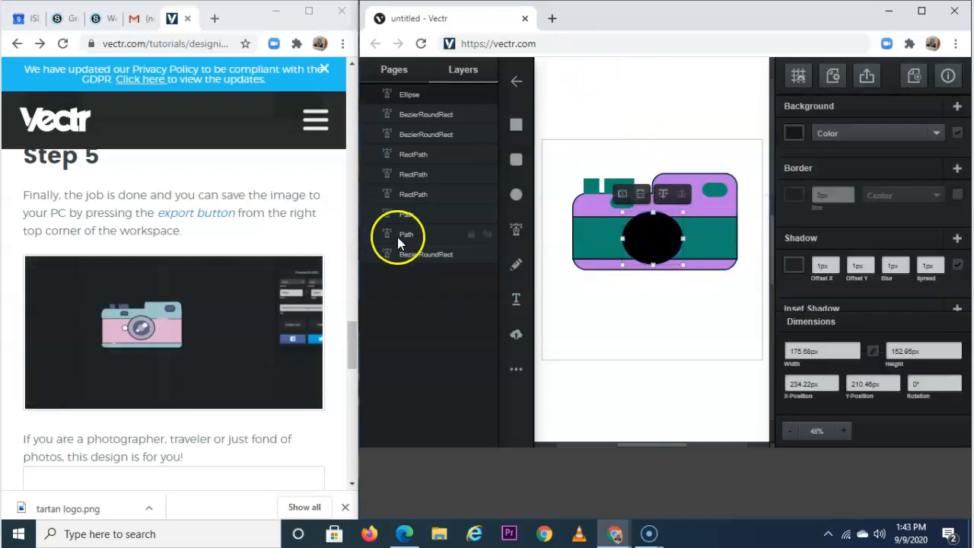
# Draw a teal circle, about 124×112 px, centred inside the black lens.
pyautogui.click(516, 193)
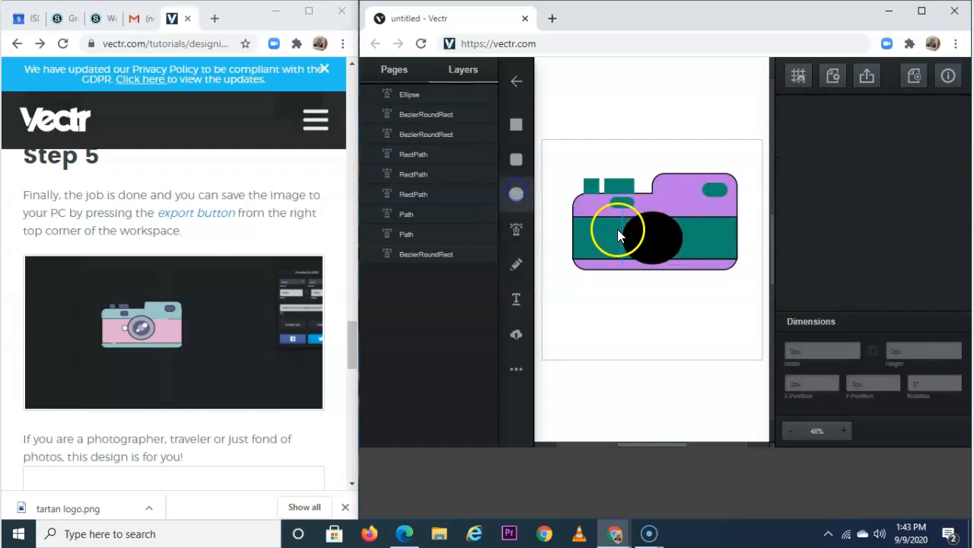
pyautogui.moveTo(636, 225); pyautogui.dragTo(666, 253)
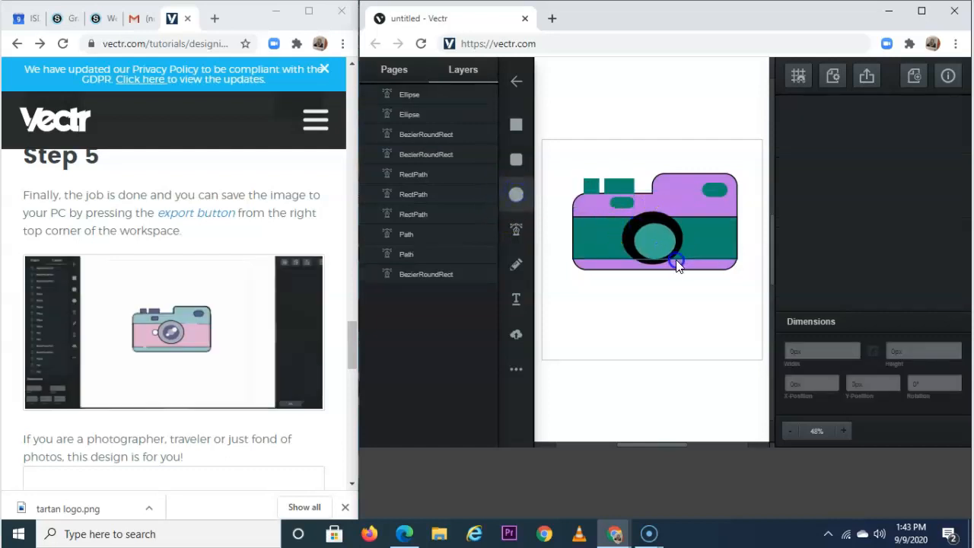
pyautogui.click(674, 262)
pyautogui.moveTo(659, 246); pyautogui.dragTo(656, 241)
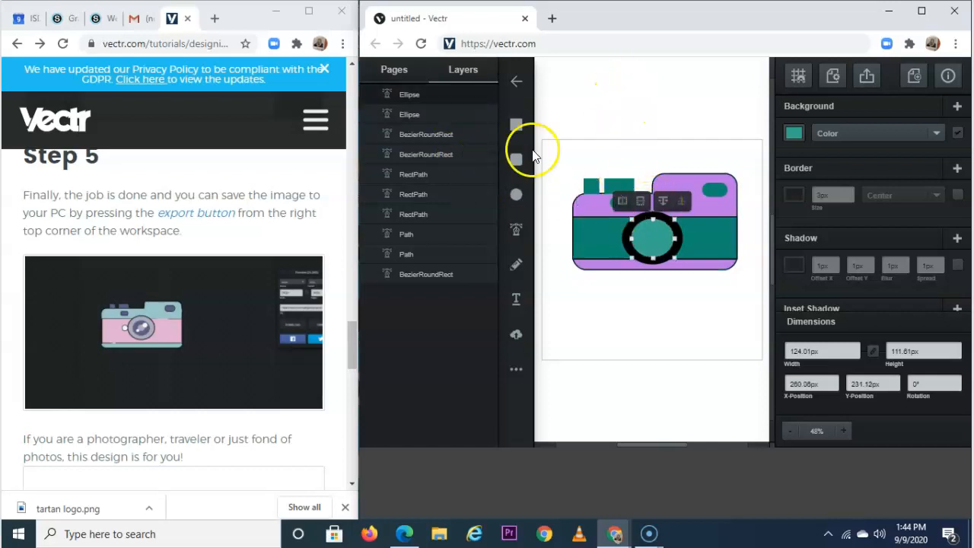
# Add a small black circle at the centre of the teal lens circle.
pyautogui.click(515, 194)
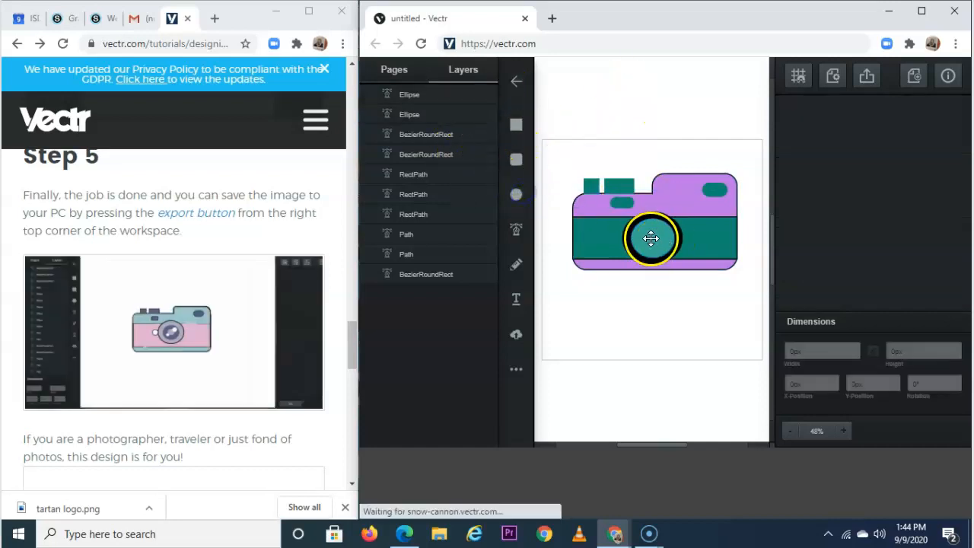
pyautogui.click(518, 195)
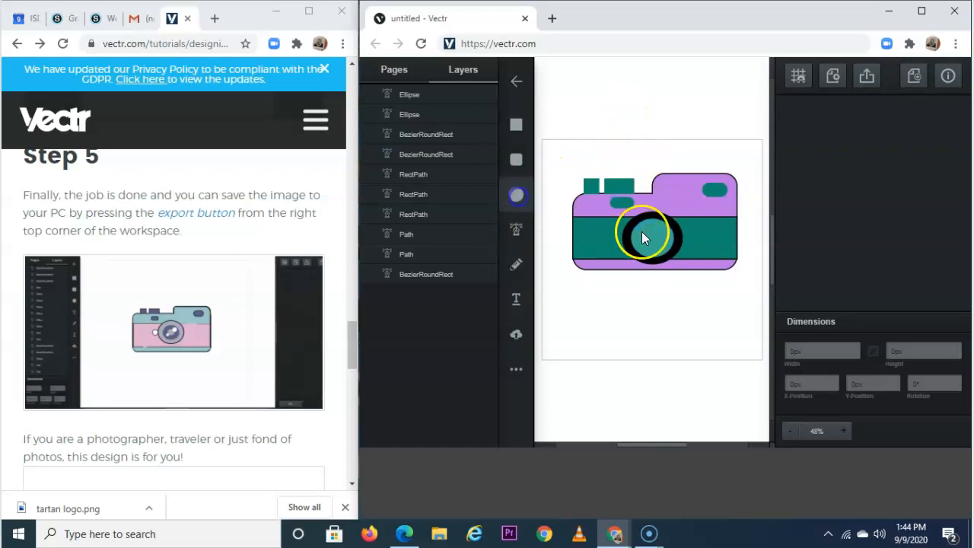
pyautogui.moveTo(646, 231); pyautogui.dragTo(661, 244)
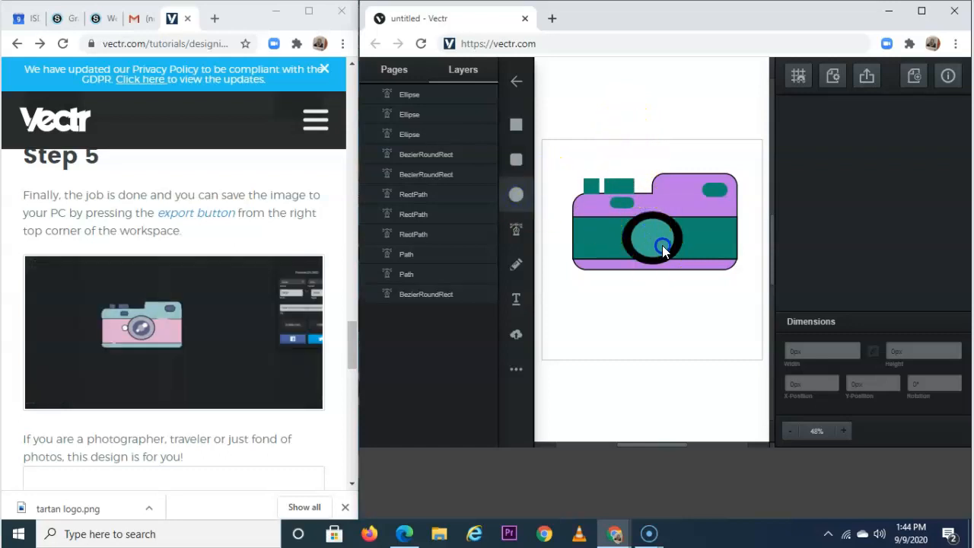
pyautogui.click(793, 133)
pyautogui.moveTo(655, 169); pyautogui.dragTo(598, 219)
pyautogui.click(556, 137)
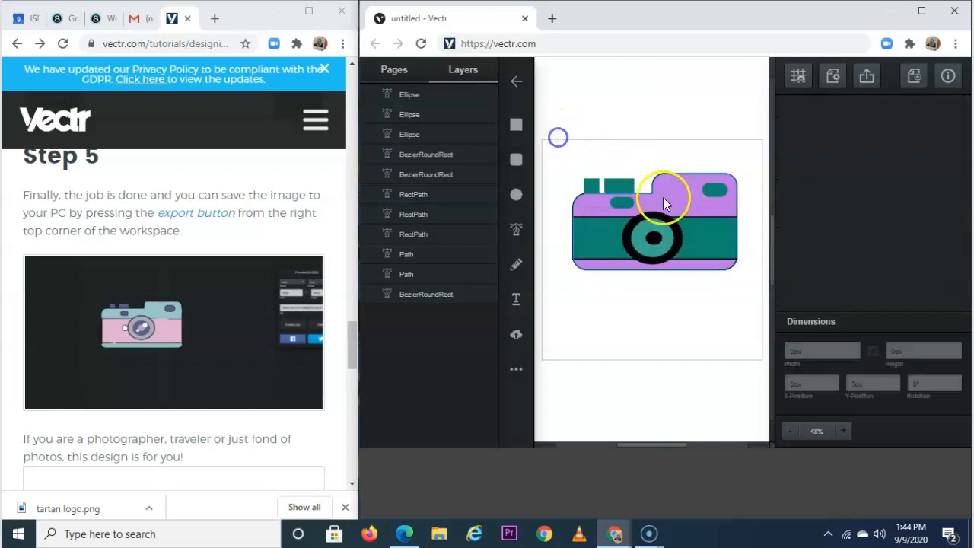
pyautogui.click(654, 238)
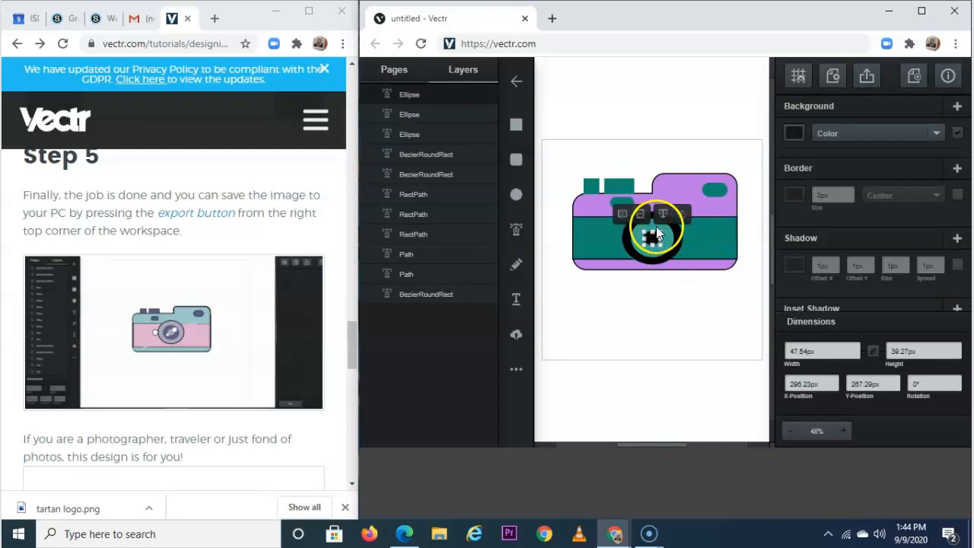
# Zoom in and enlarge the black centre circle to about 57.54×54.27 px, re-centring it.
pyautogui.click(841, 431)
pyautogui.click(843, 431)
pyautogui.click(843, 431)
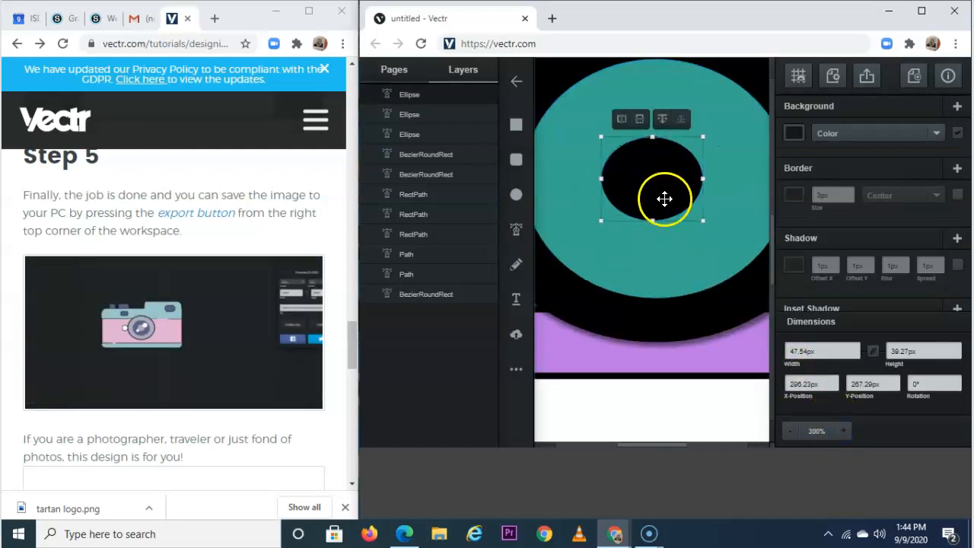
pyautogui.moveTo(700, 222); pyautogui.dragTo(721, 251)
pyautogui.moveTo(683, 195); pyautogui.dragTo(685, 191)
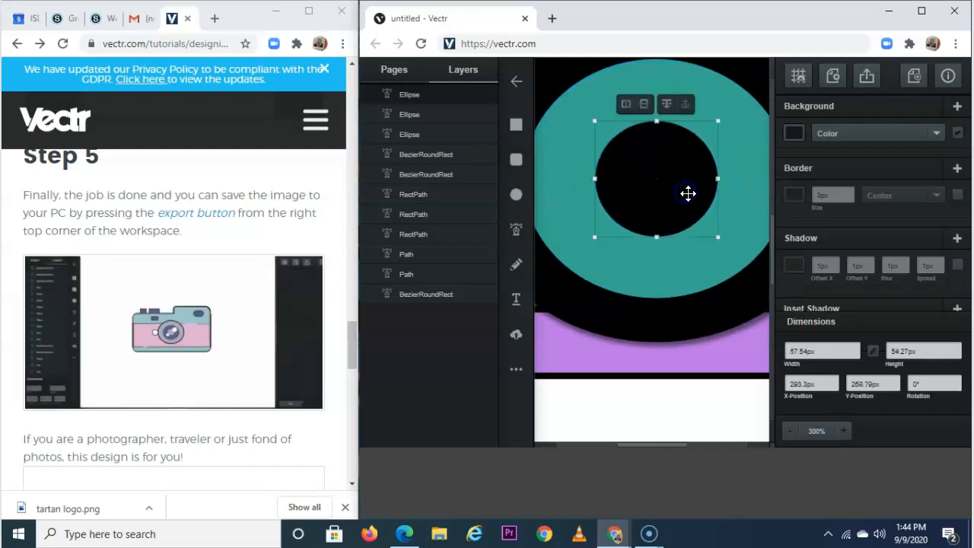
# Draw a white highlight circle, about 28 px, on the lens's upper right.
pyautogui.click(521, 193)
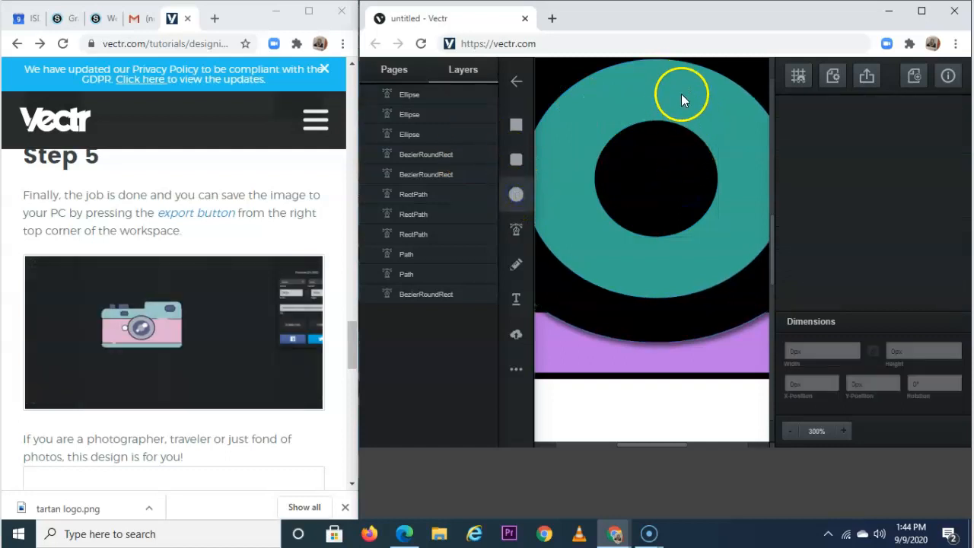
pyautogui.moveTo(678, 97)
pyautogui.mouseDown()
pyautogui.moveTo(726, 161)
pyautogui.moveTo(739, 158)
pyautogui.mouseUp()
pyautogui.click(792, 132)
pyautogui.moveTo(683, 145); pyautogui.dragTo(599, 55)
# Add a second small white highlight circle on the lens.
pyautogui.click(580, 85)
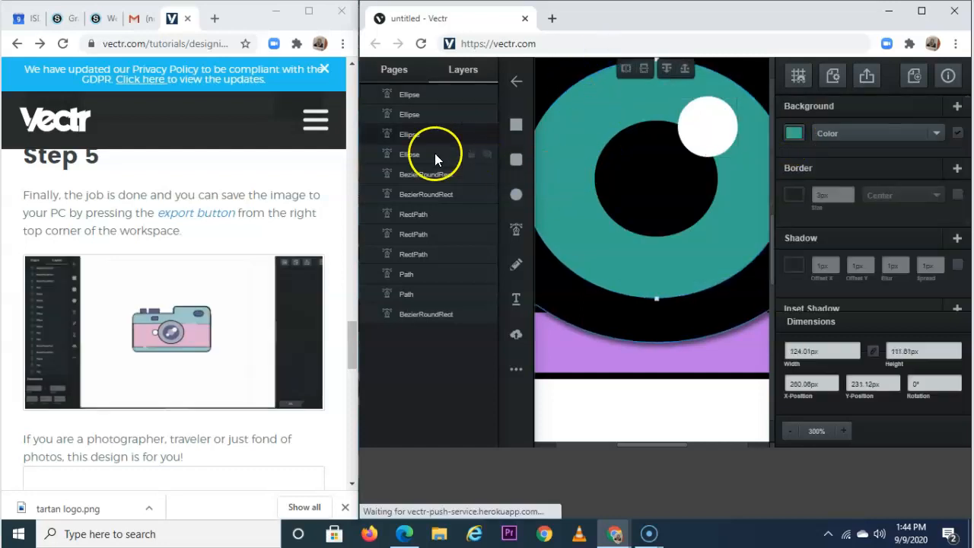
pyautogui.click(515, 194)
pyautogui.moveTo(580, 203); pyautogui.dragTo(623, 236)
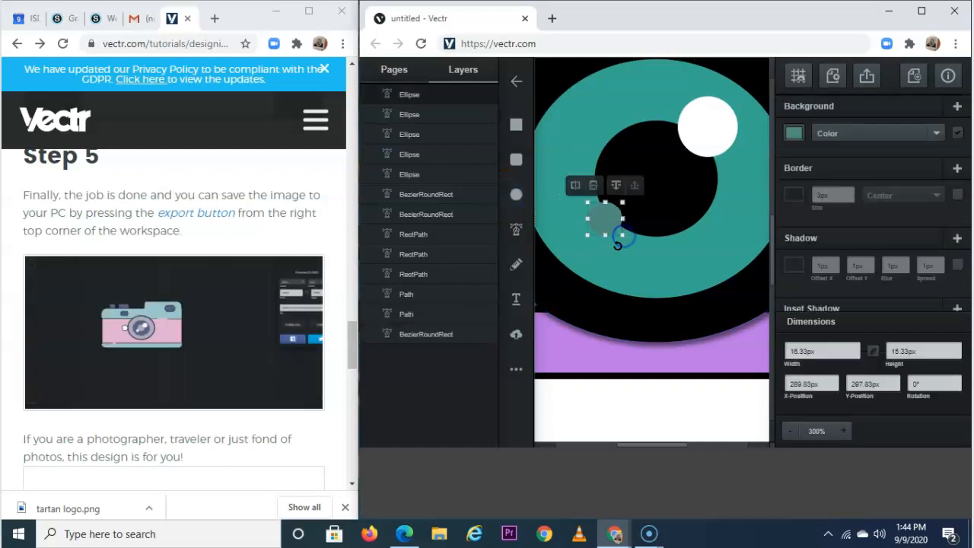
pyautogui.click(787, 131)
pyautogui.moveTo(650, 174); pyautogui.dragTo(617, 48)
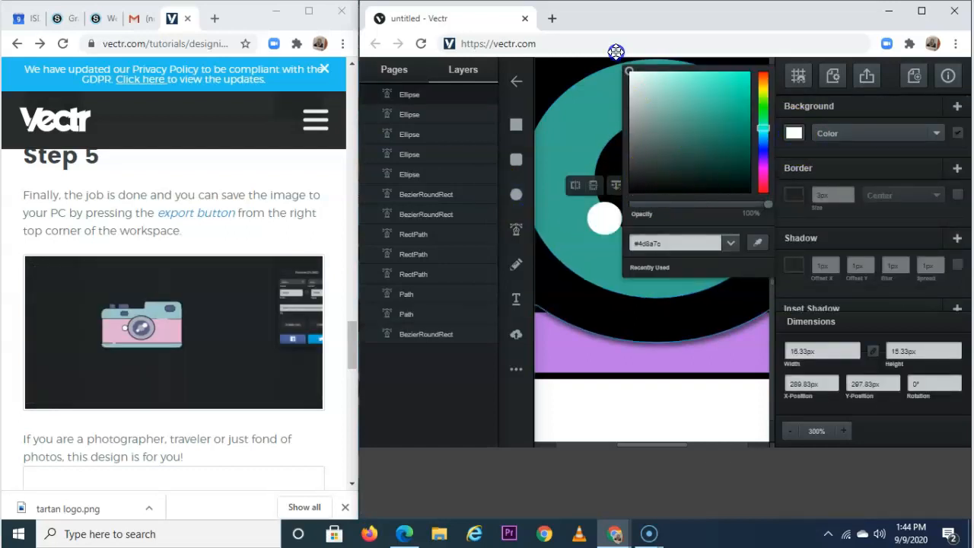
pyautogui.moveTo(658, 443); pyautogui.dragTo(638, 441)
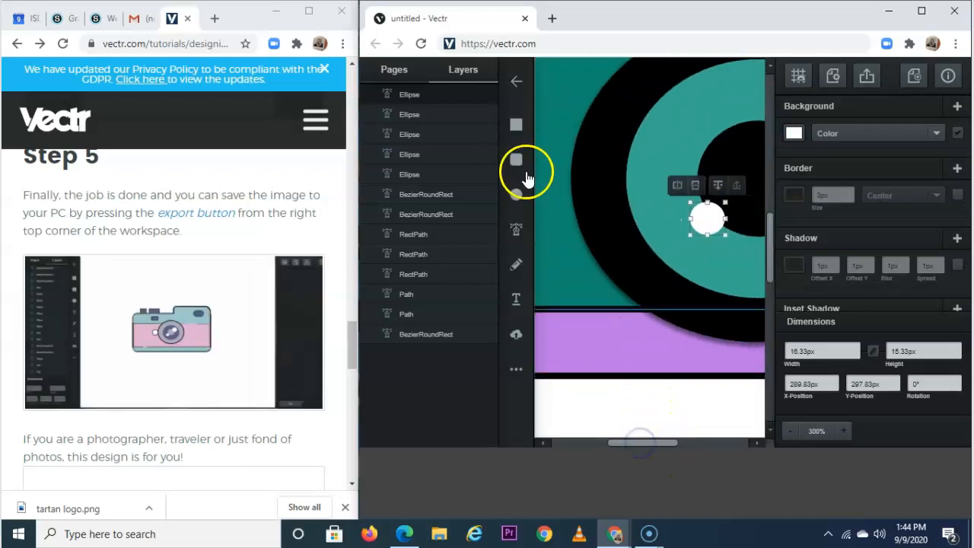
# Add a 27 px white dot on the teal band left of the lens.
pyautogui.click(517, 195)
pyautogui.click(607, 238)
pyautogui.moveTo(645, 441); pyautogui.dragTo(632, 443)
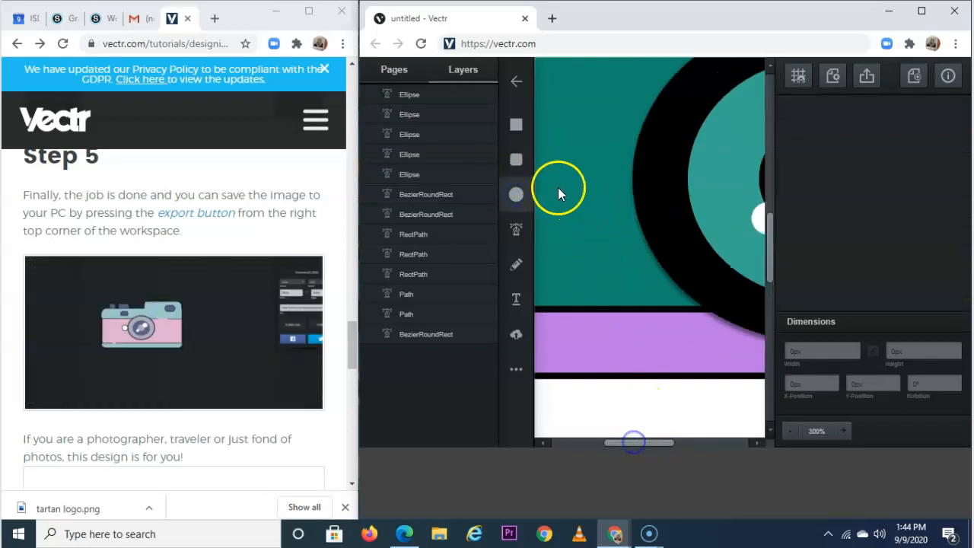
pyautogui.moveTo(566, 148); pyautogui.dragTo(624, 206)
pyautogui.click(793, 132)
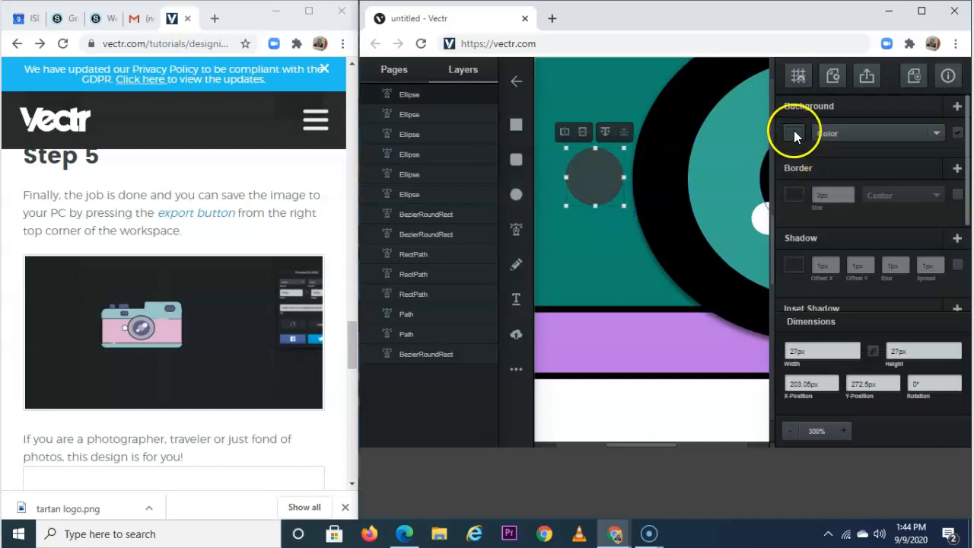
pyautogui.moveTo(665, 111); pyautogui.dragTo(606, 42)
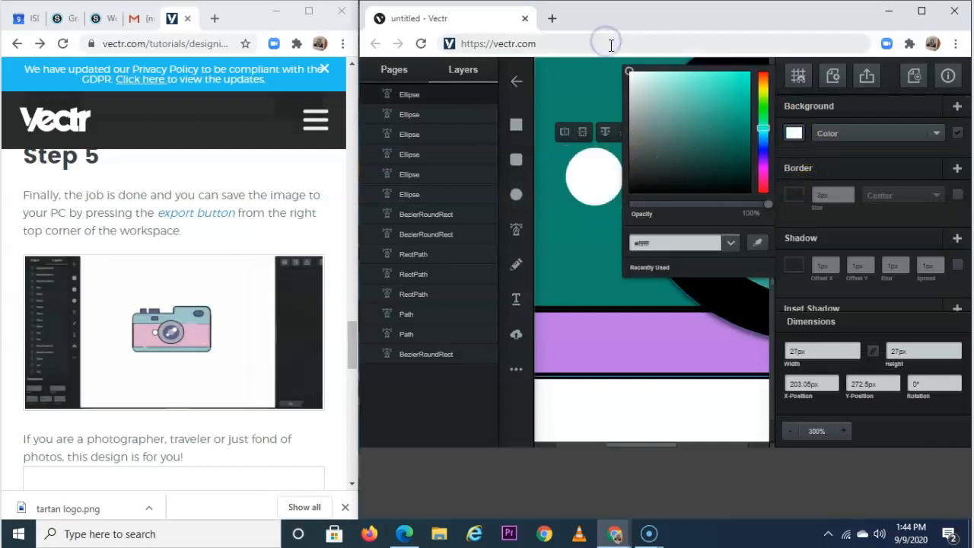
pyautogui.click(659, 404)
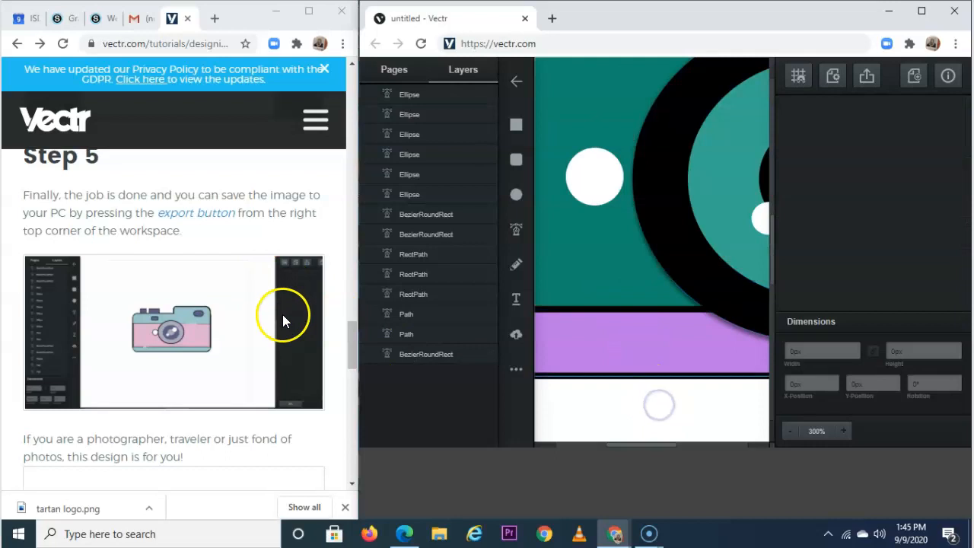
# Zoom out until the whole camera is visible.
pyautogui.scroll(-4, 282, 314)
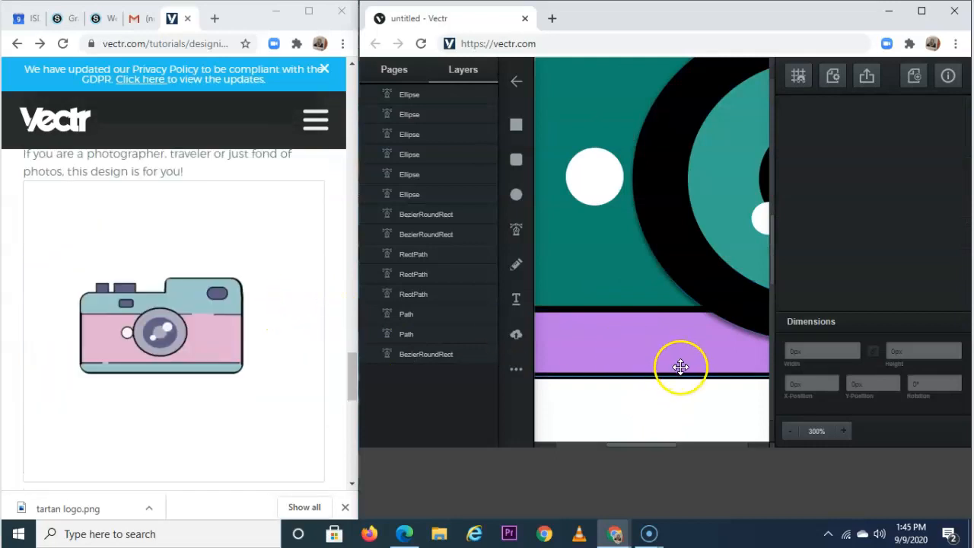
pyautogui.click(684, 407)
pyautogui.moveTo(626, 449); pyautogui.dragTo(656, 443)
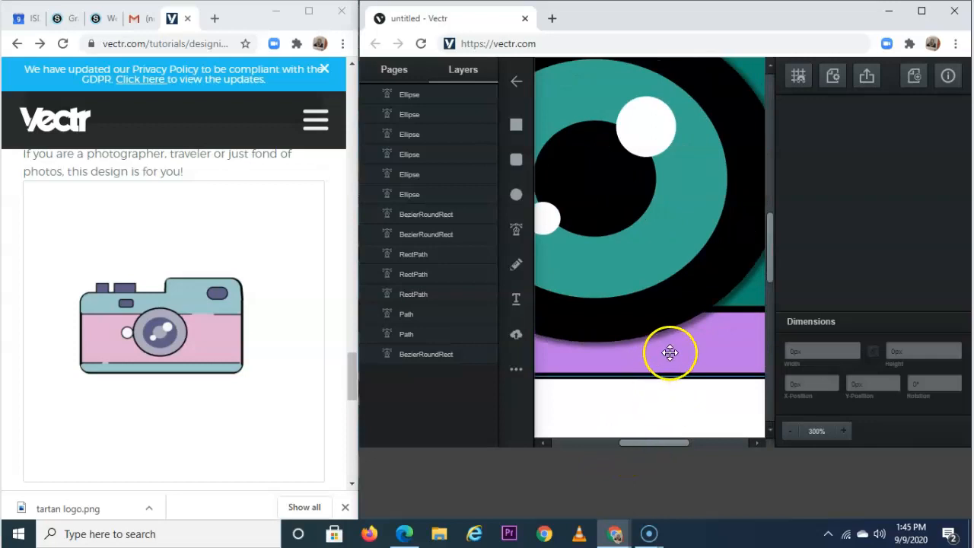
pyautogui.click(791, 434)
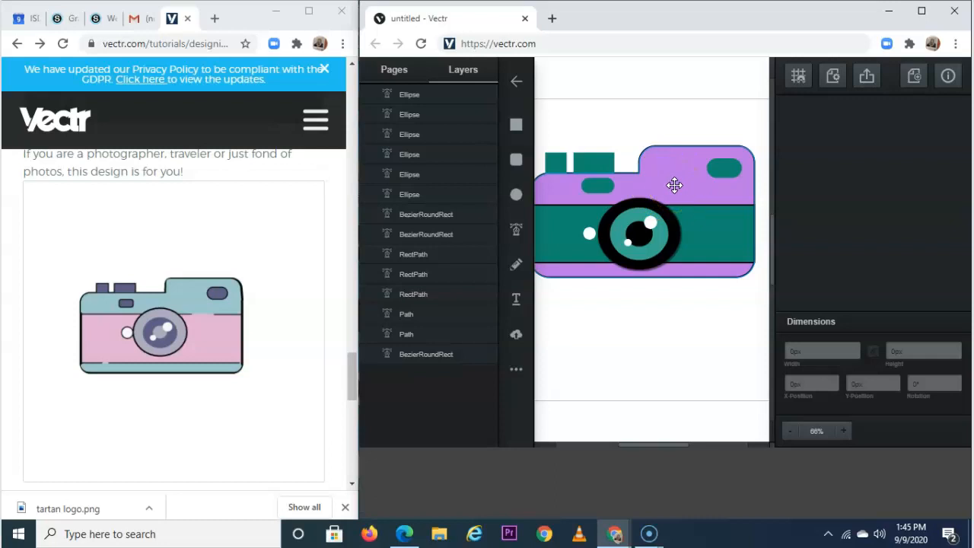
# Recolour the purple camera body a saturated blue.
pyautogui.moveTo(674, 184); pyautogui.dragTo(674, 183)
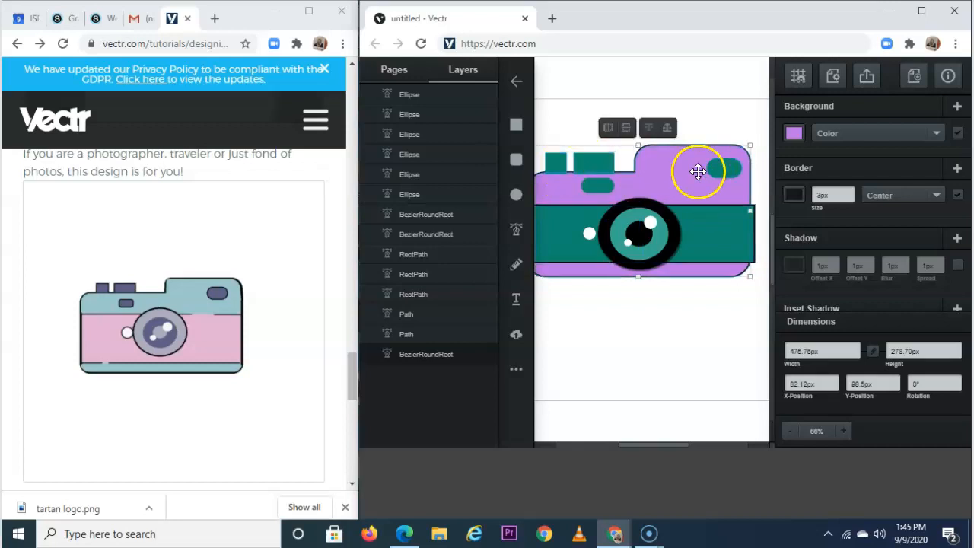
pyautogui.click(790, 136)
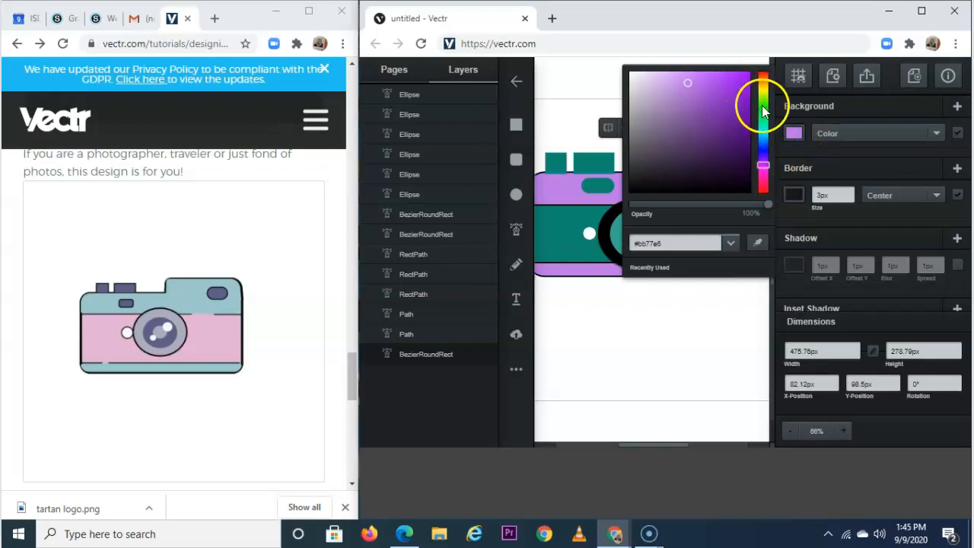
pyautogui.moveTo(733, 94); pyautogui.dragTo(750, 74)
pyautogui.click(619, 76)
# Make the top-right rounded rect and the small rounded rect above the lens light blue.
pyautogui.click(723, 167)
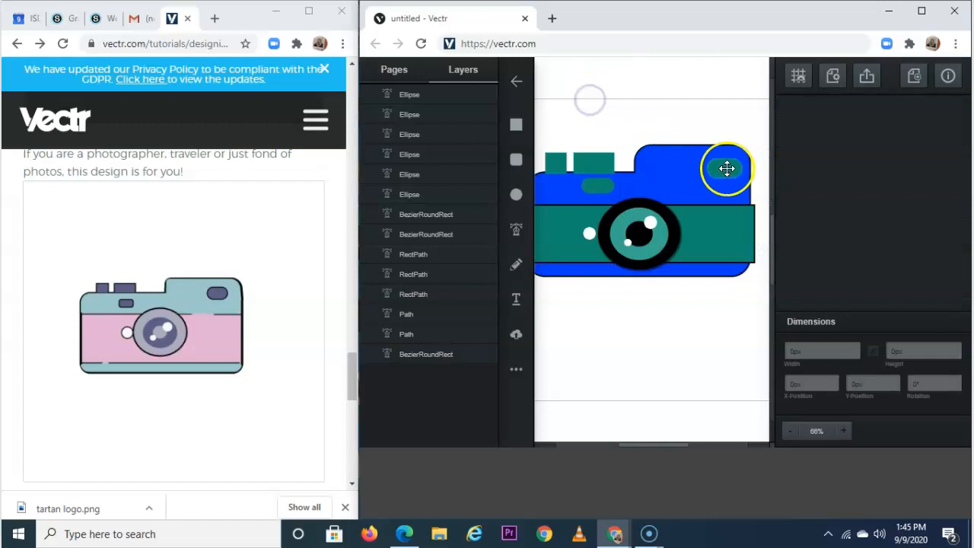
pyautogui.click(794, 133)
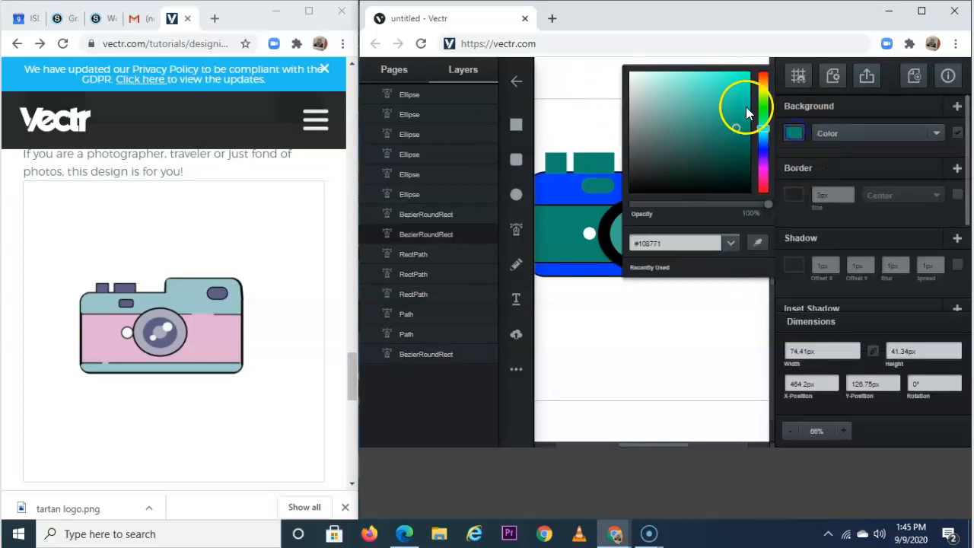
pyautogui.click(766, 152)
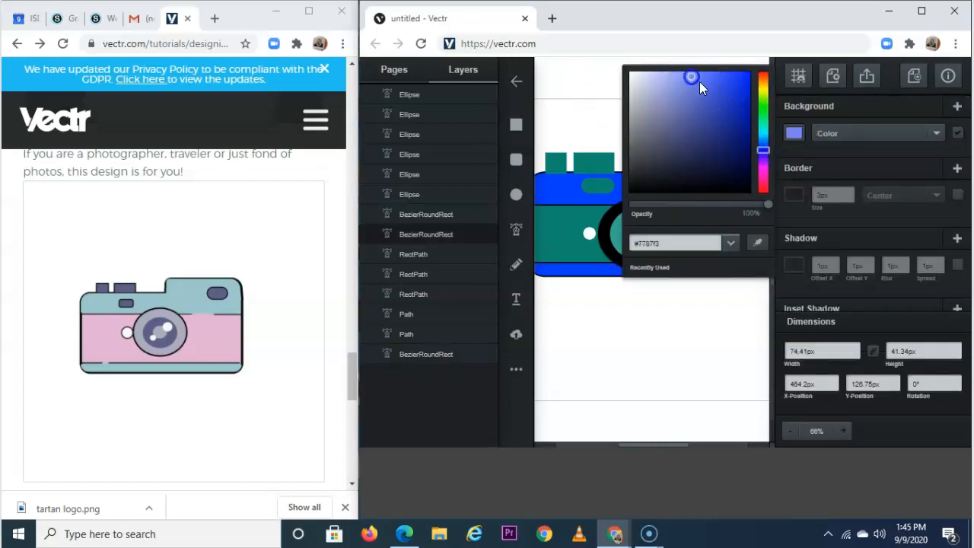
pyautogui.click(610, 125)
pyautogui.click(598, 183)
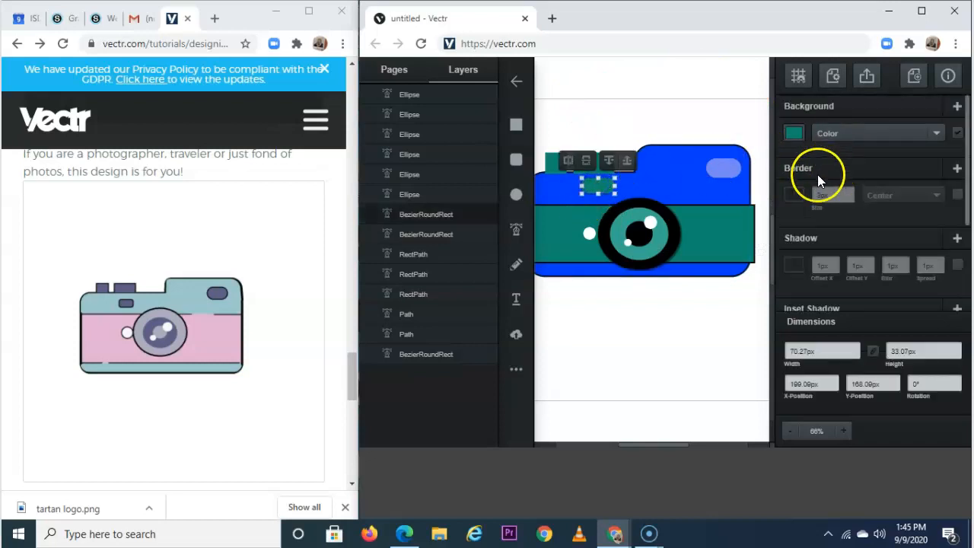
pyautogui.click(794, 132)
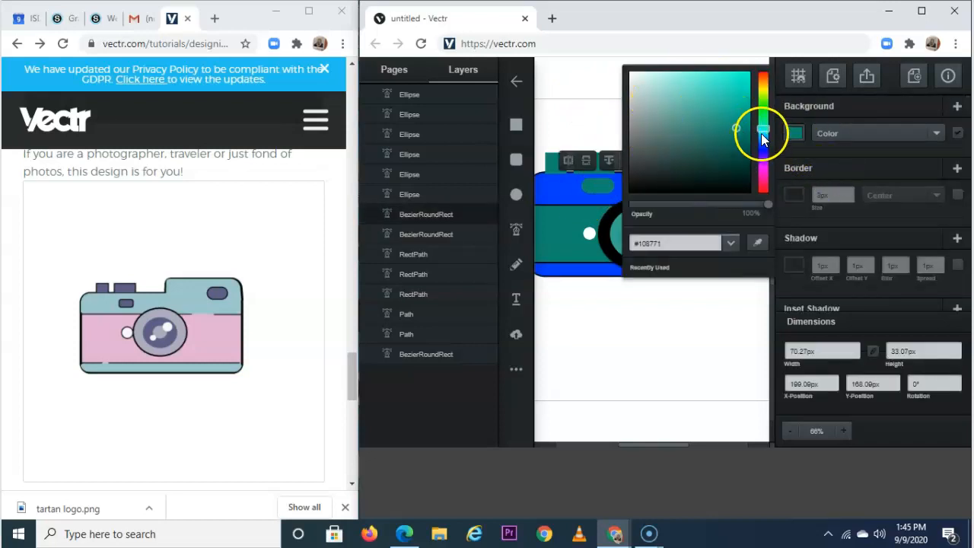
pyautogui.click(764, 136)
pyautogui.click(685, 90)
pyautogui.click(571, 94)
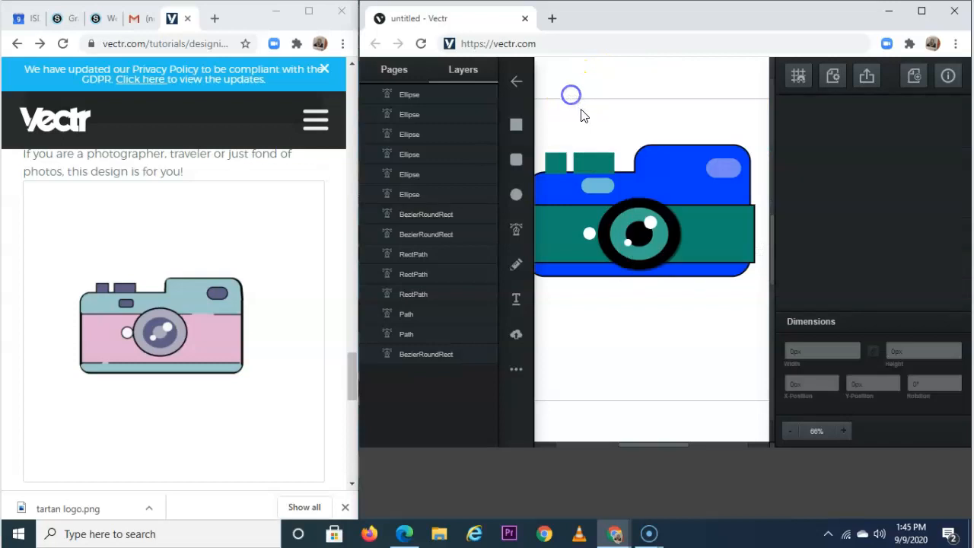
# Turn the teal band and the teal lens ring pale blue.
pyautogui.click(692, 242)
pyautogui.click(794, 133)
pyautogui.moveTo(649, 102); pyautogui.dragTo(648, 83)
pyautogui.moveTo(765, 127); pyautogui.dragTo(762, 146)
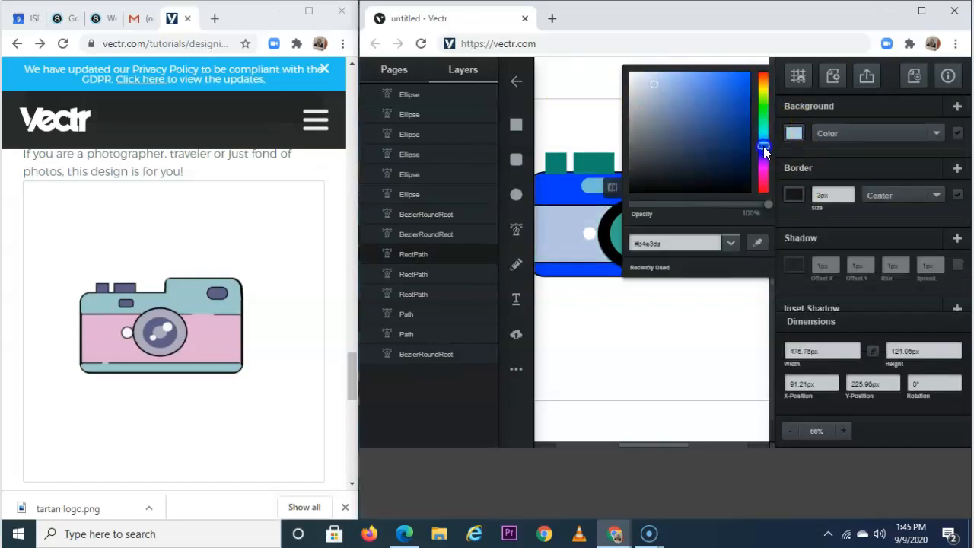
pyautogui.click(674, 78)
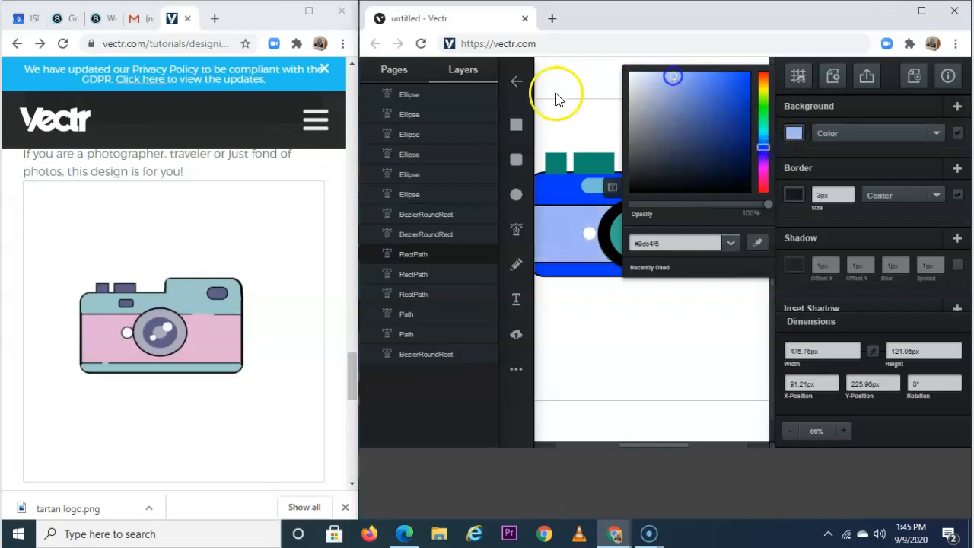
pyautogui.click(555, 99)
pyautogui.click(646, 242)
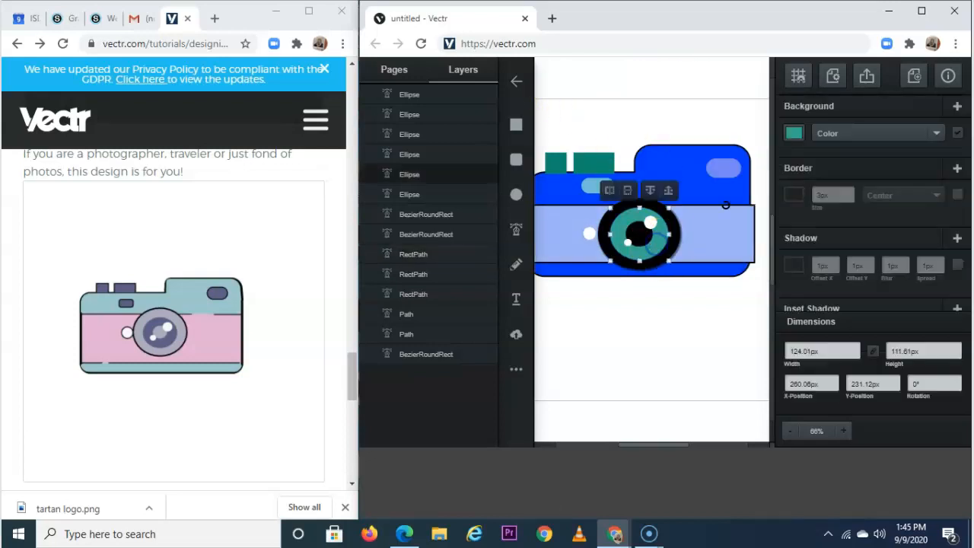
pyautogui.click(795, 133)
pyautogui.click(763, 141)
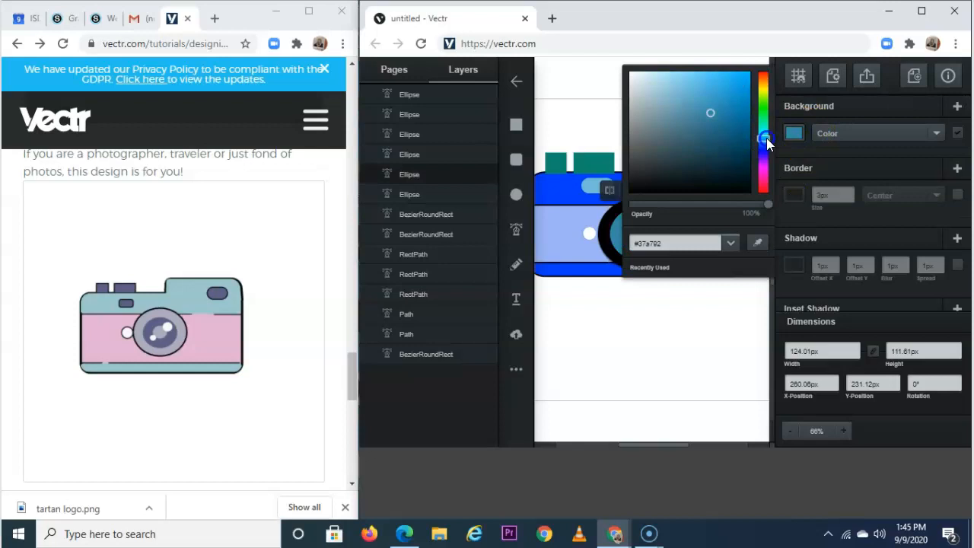
pyautogui.moveTo(647, 80); pyautogui.dragTo(668, 82)
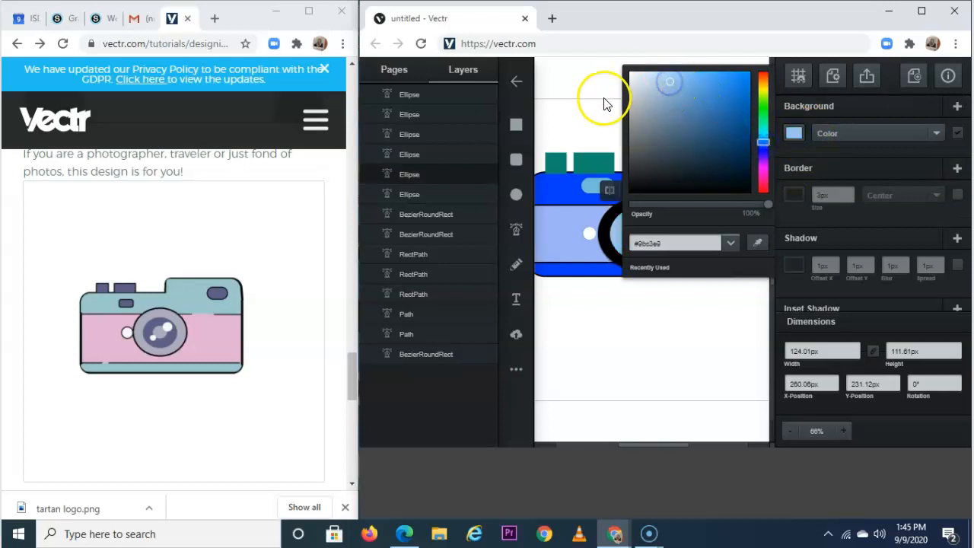
pyautogui.click(605, 103)
# Make the wider top rectangle pale blue and the small top square light blue #9dcde4.
pyautogui.click(593, 160)
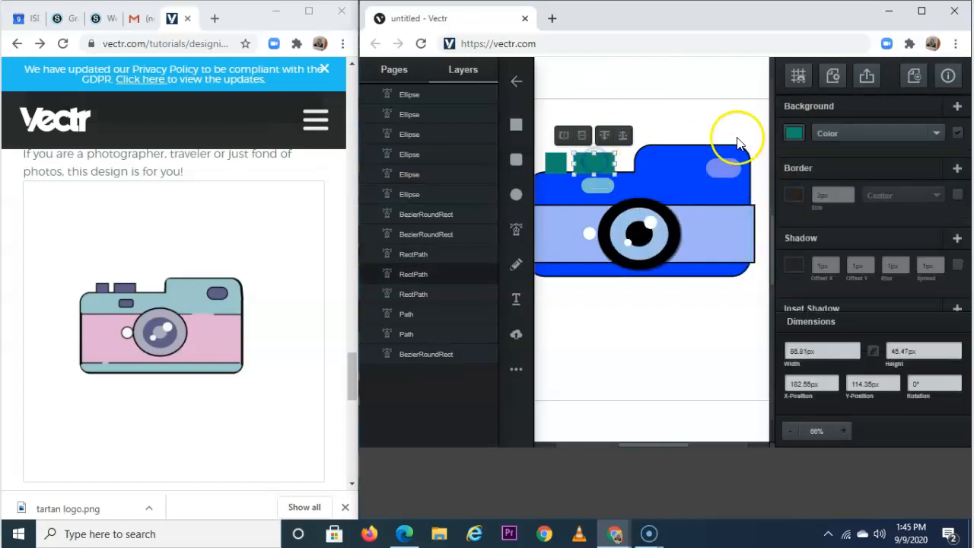
pyautogui.click(789, 134)
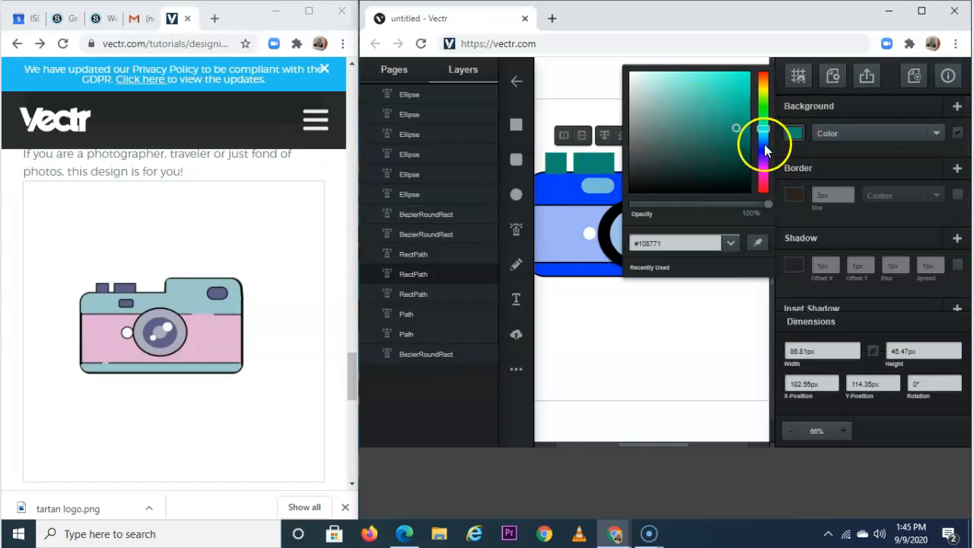
pyautogui.click(764, 143)
pyautogui.moveTo(643, 83); pyautogui.dragTo(661, 83)
pyautogui.click(601, 92)
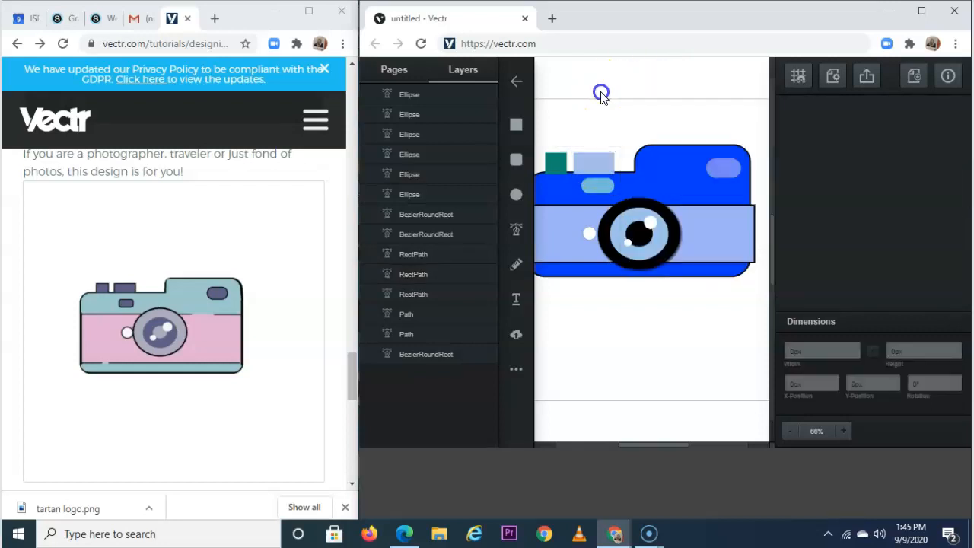
pyautogui.click(555, 162)
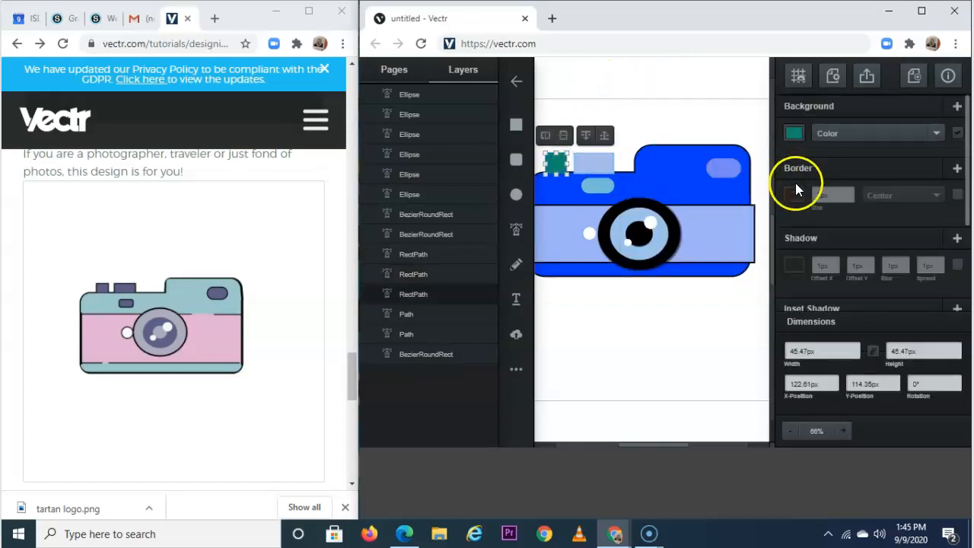
pyautogui.click(787, 136)
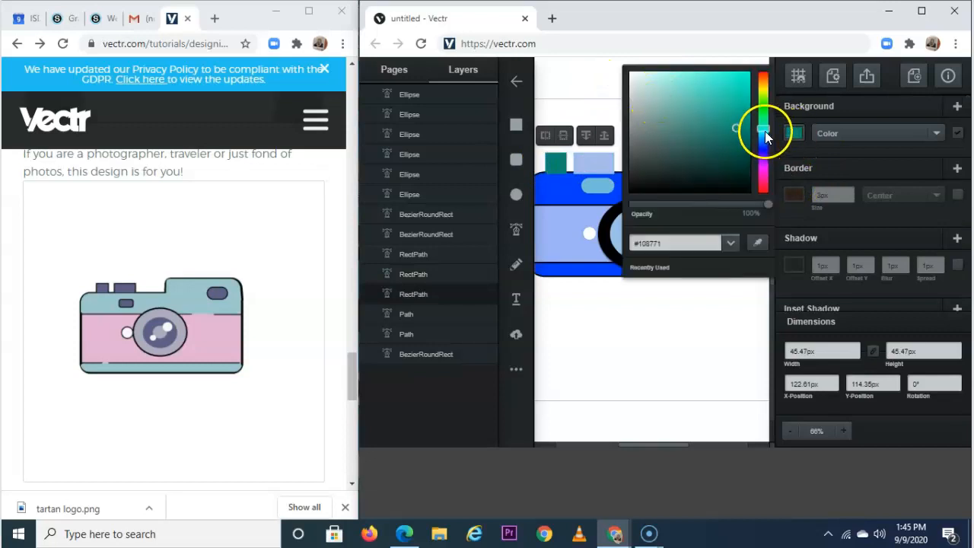
pyautogui.click(764, 137)
pyautogui.moveTo(685, 103); pyautogui.dragTo(666, 84)
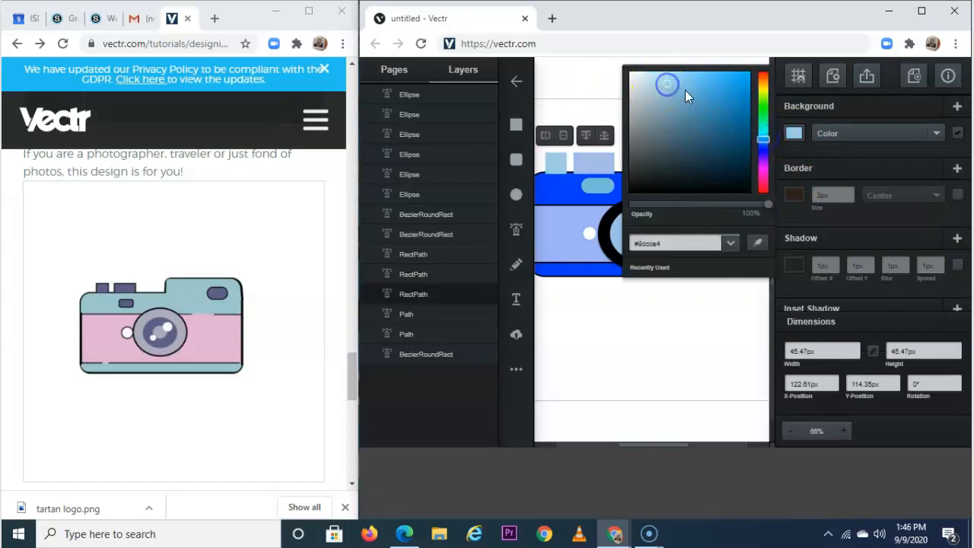
pyautogui.click(597, 99)
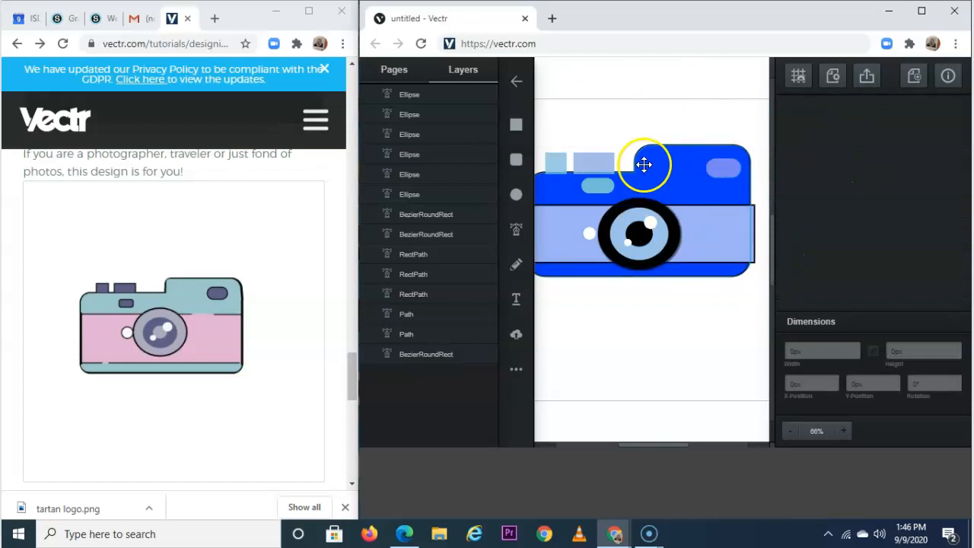
# Give the wider top rectangle and the small top square dark outlines.
pyautogui.click(601, 163)
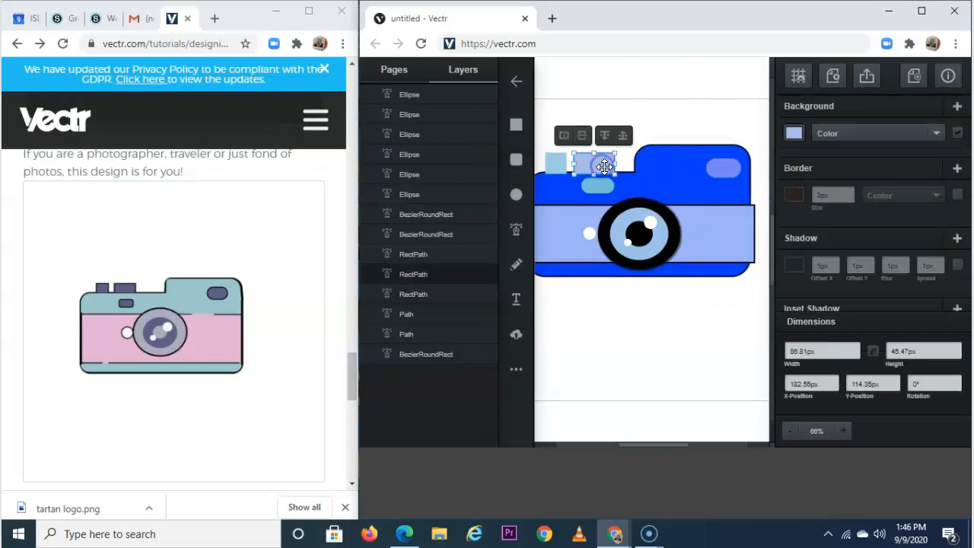
pyautogui.click(792, 194)
pyautogui.click(739, 331)
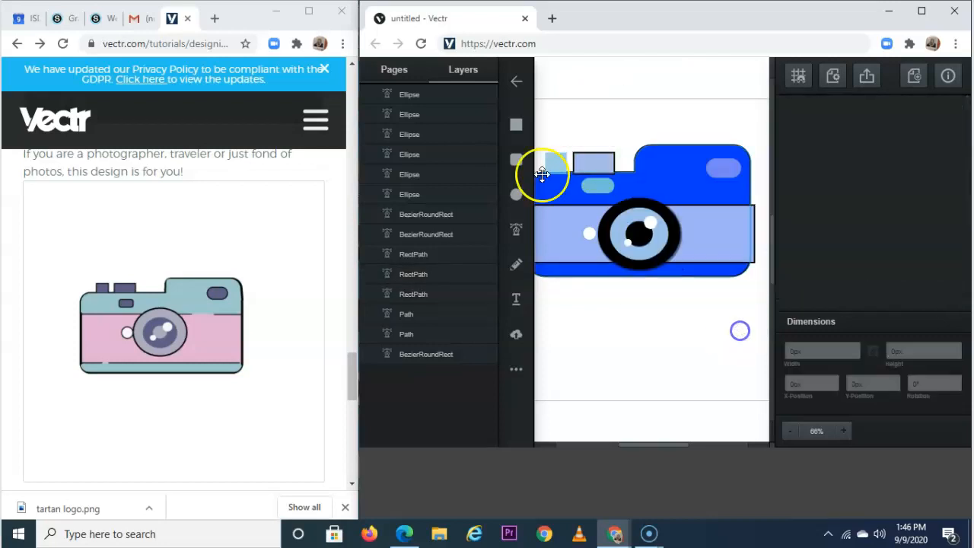
pyautogui.click(556, 162)
pyautogui.click(795, 197)
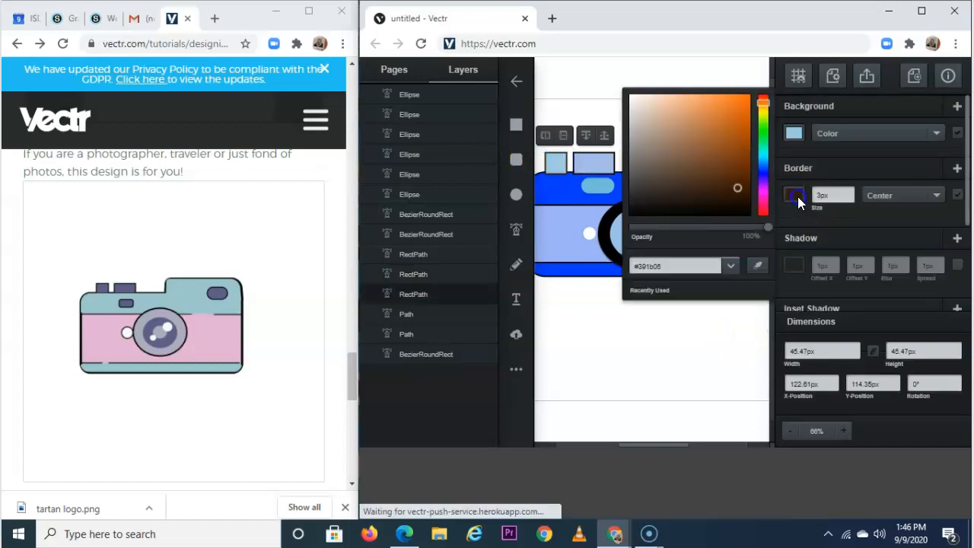
pyautogui.click(708, 318)
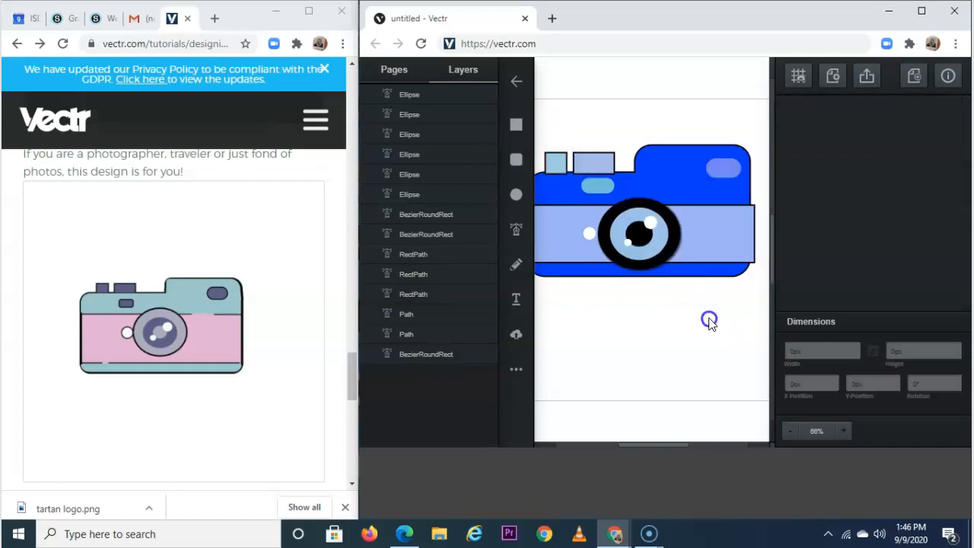
# Add dark outlines to the rounded rect above the lens, the top-right rounded rect and the band.
pyautogui.click(598, 188)
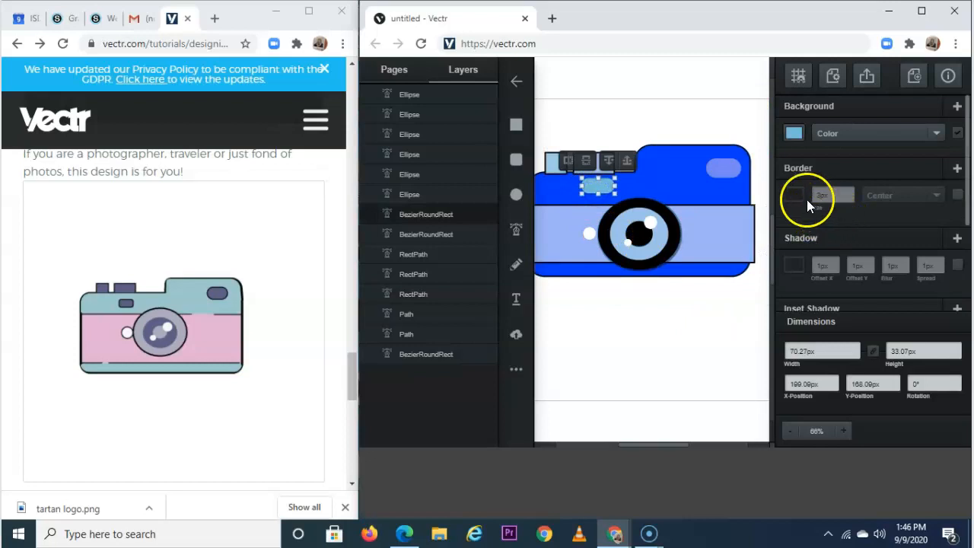
pyautogui.click(794, 195)
pyautogui.click(710, 343)
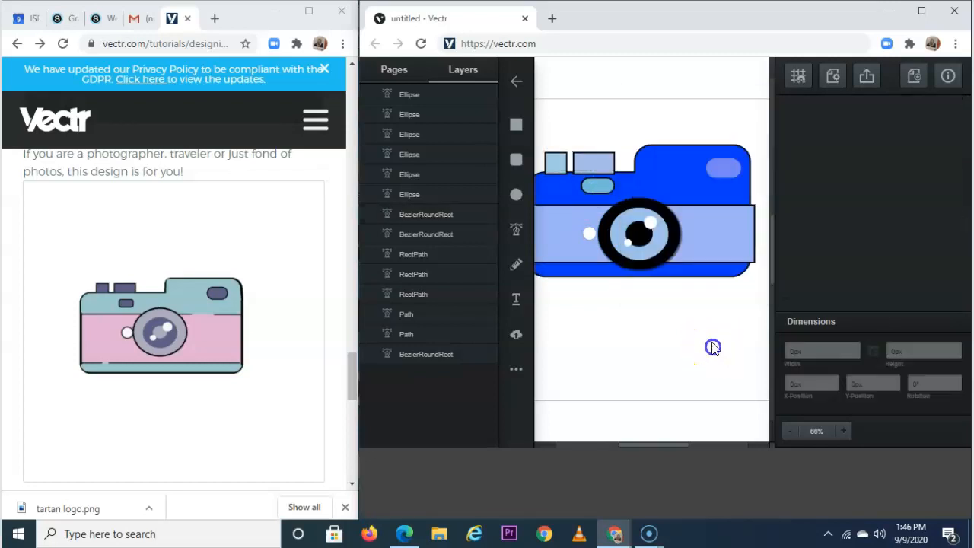
pyautogui.click(719, 161)
pyautogui.click(795, 198)
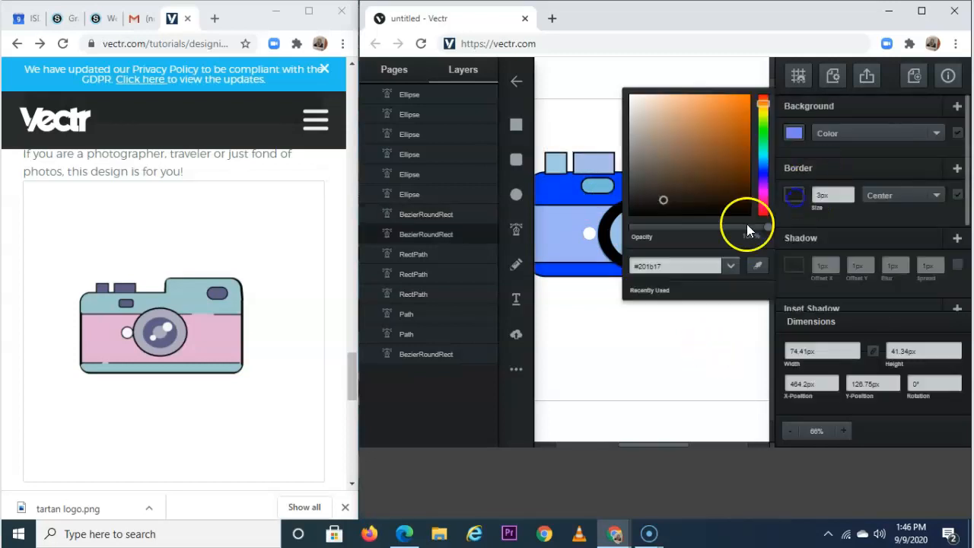
pyautogui.click(716, 349)
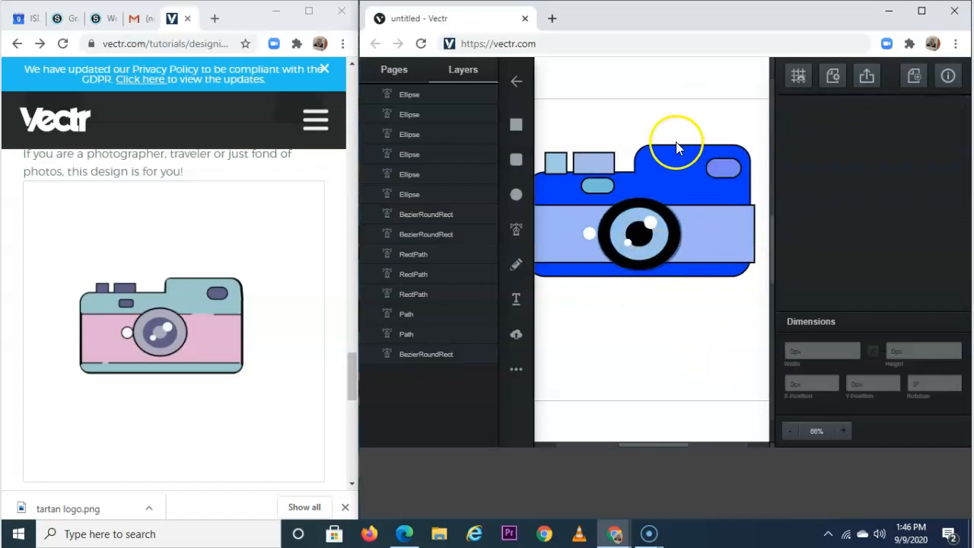
pyautogui.scroll(-1, 678, 144)
# Move the light-blue band up and left into alignment on the camera body.
pyautogui.moveTo(710, 256); pyautogui.dragTo(703, 242)
pyautogui.click(713, 318)
pyautogui.click(691, 239)
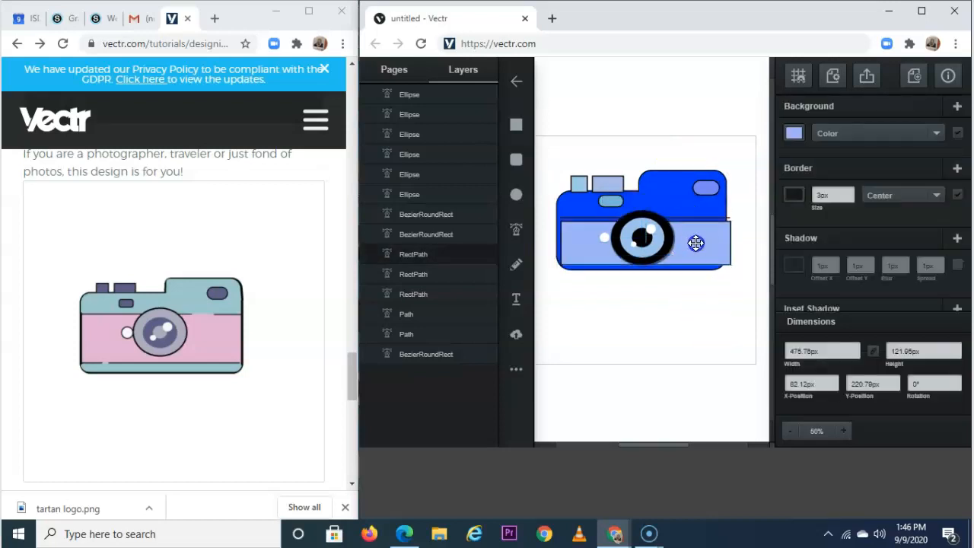
pyautogui.moveTo(691, 238); pyautogui.dragTo(689, 234)
pyautogui.click(791, 196)
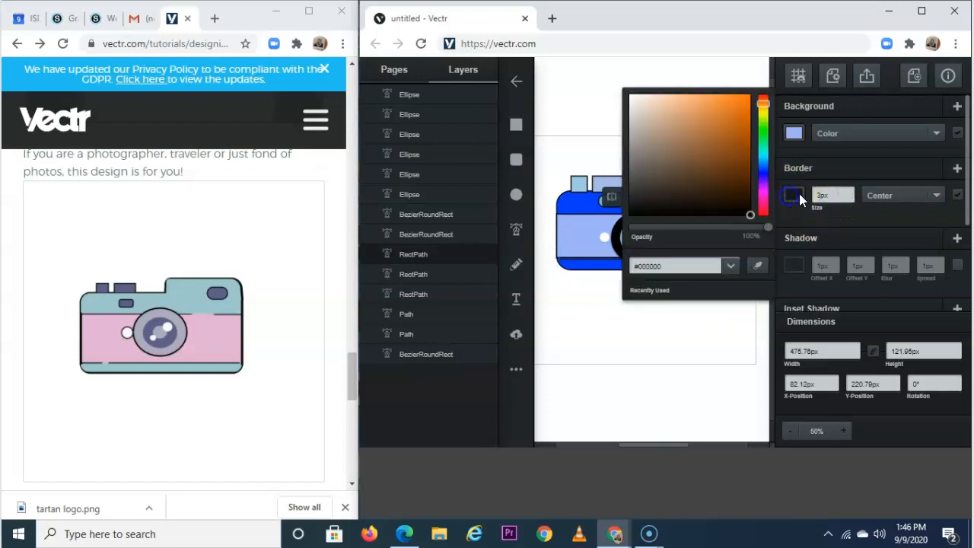
pyautogui.click(725, 318)
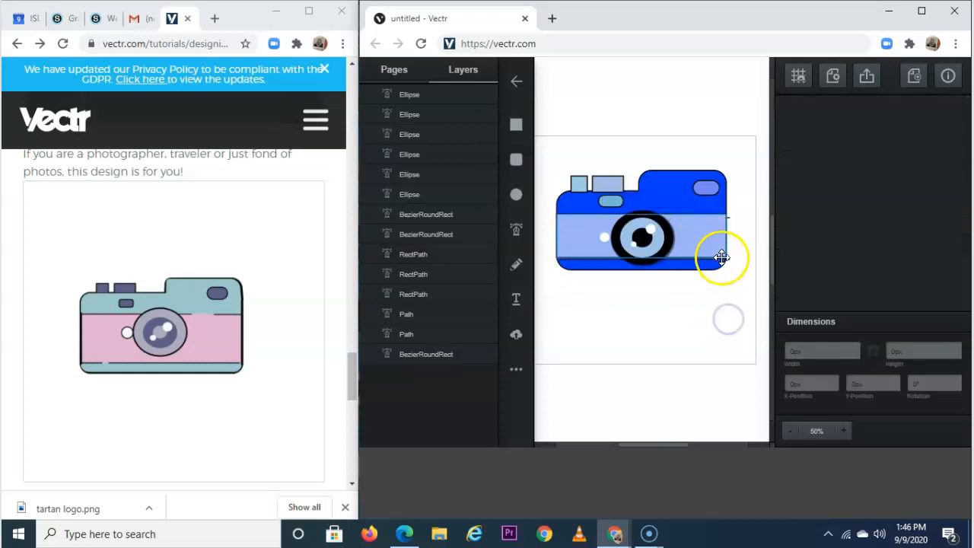
# Delete the two stray horizontal line paths, leaving twelve layers.
pyautogui.moveTo(729, 261); pyautogui.dragTo(725, 291)
pyautogui.press('Delete')
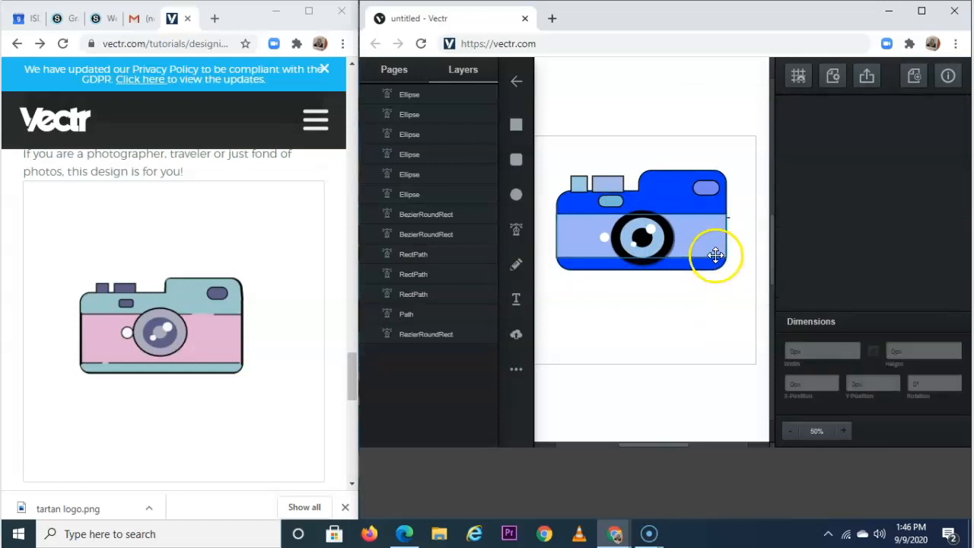
pyautogui.click(728, 220)
pyautogui.press('Delete')
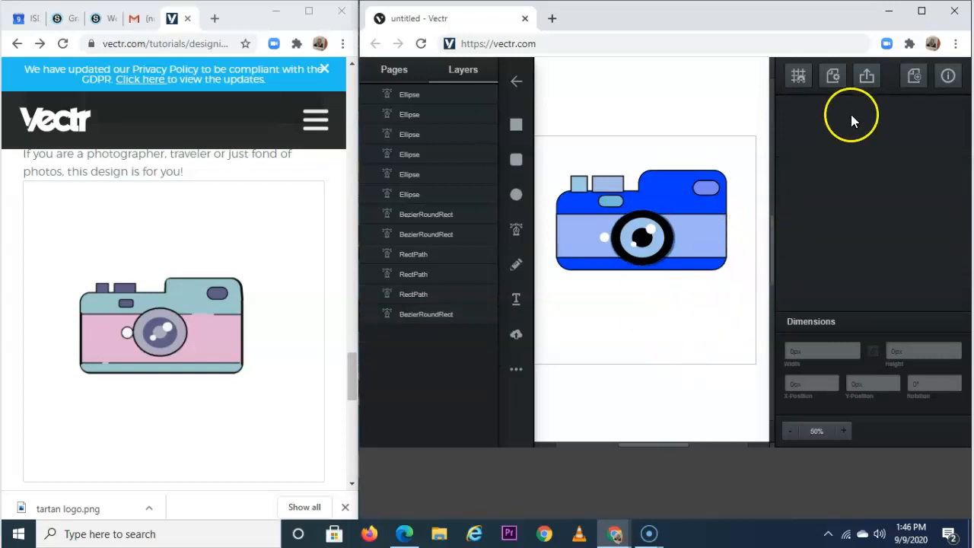
# Export the whole page as jpg with JPG quality raised to 100%.
pyautogui.click(867, 77)
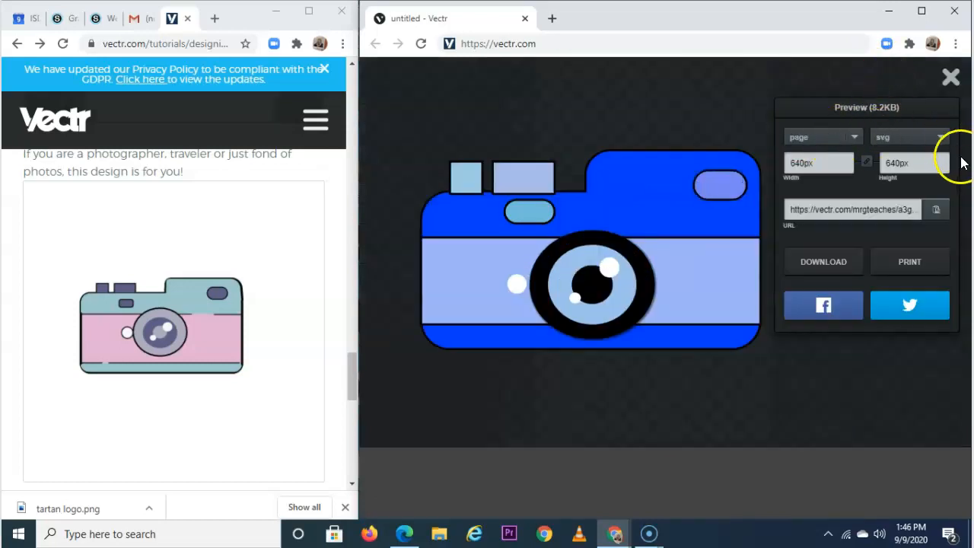
pyautogui.click(854, 137)
pyautogui.click(855, 133)
pyautogui.click(916, 135)
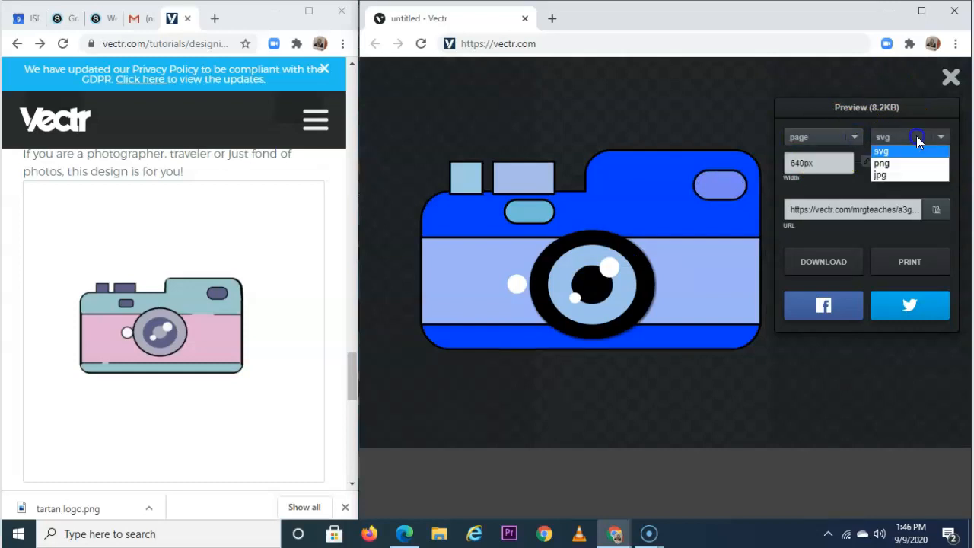
pyautogui.click(893, 179)
pyautogui.click(884, 179)
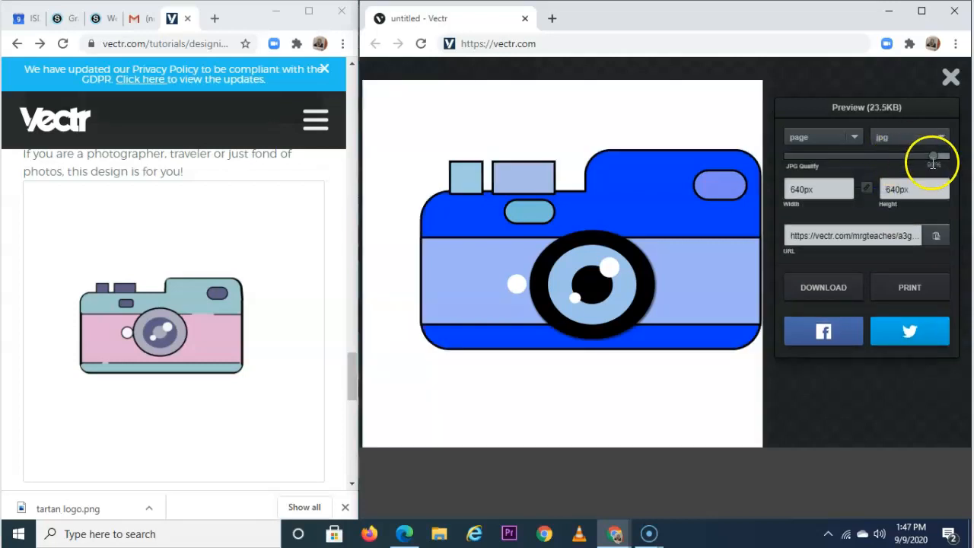
pyautogui.moveTo(932, 157); pyautogui.dragTo(962, 154)
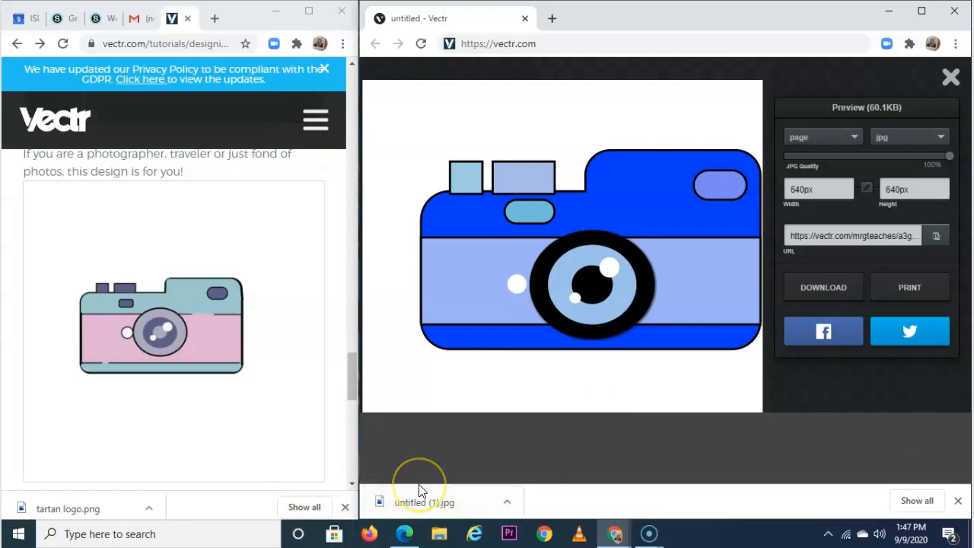
# Go to the Schoology home page in a new tab and enter the Graphic Arts 1 course.
pyautogui.click(552, 21)
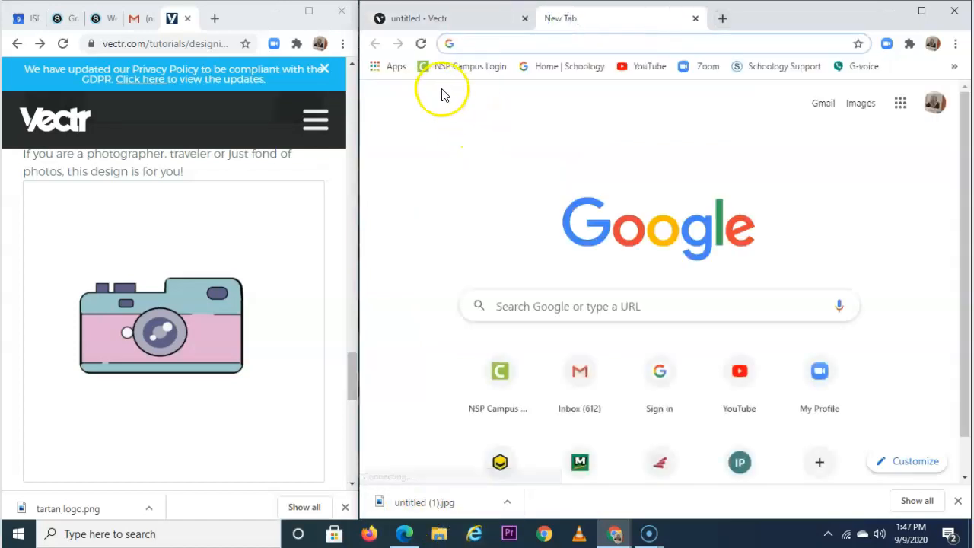
pyautogui.click(569, 67)
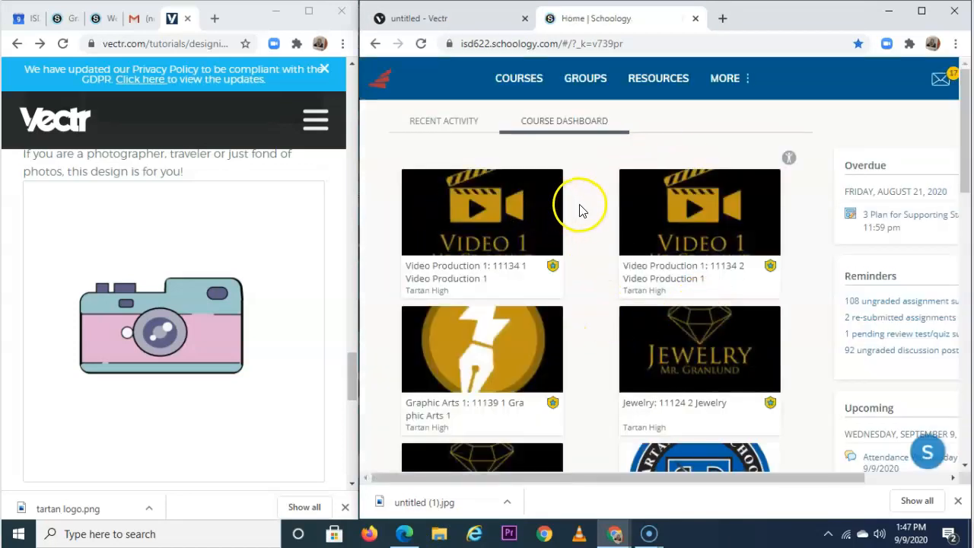
pyautogui.click(507, 344)
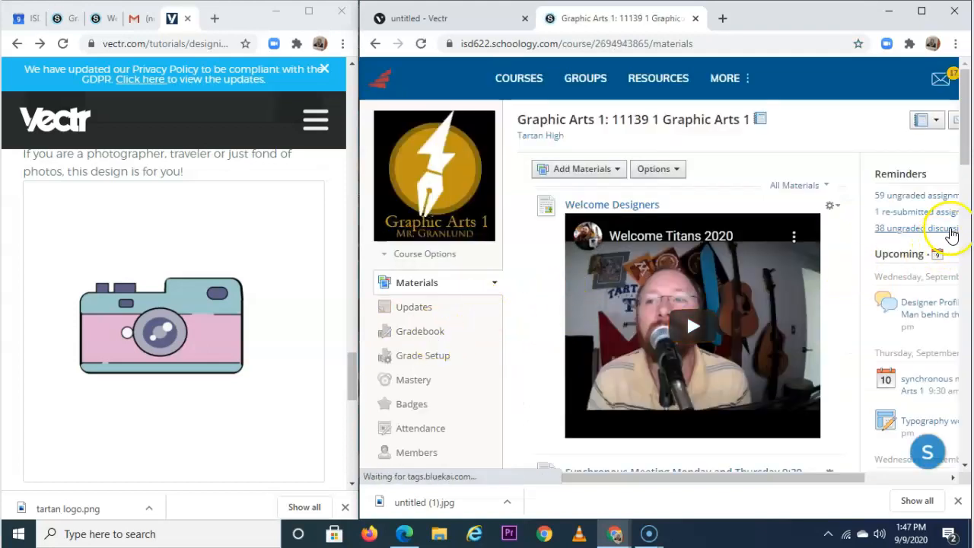
# Open the Unit 1: Tool Trials folder in the course materials.
pyautogui.scroll(-1, 950, 228)
pyautogui.moveTo(776, 479); pyautogui.dragTo(865, 482)
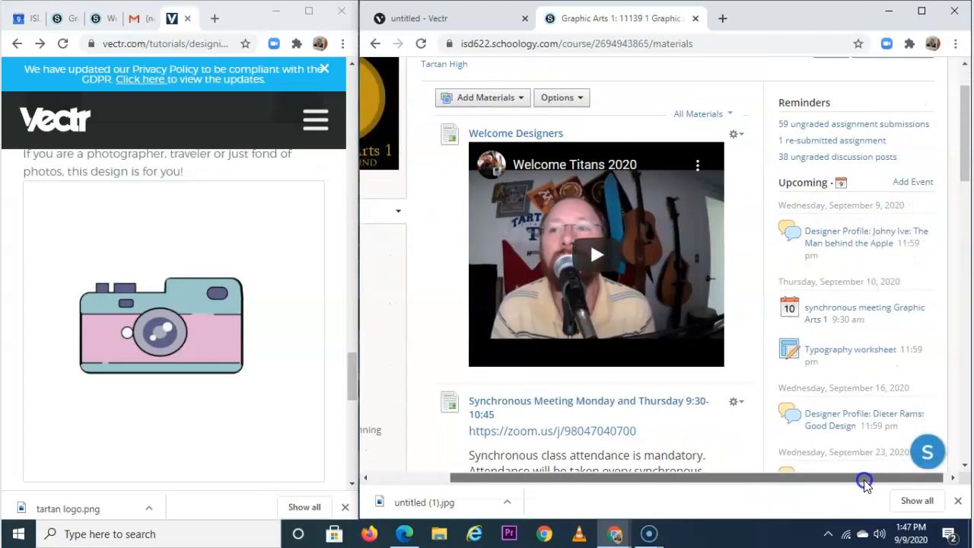
pyautogui.scroll(-1, 739, 271)
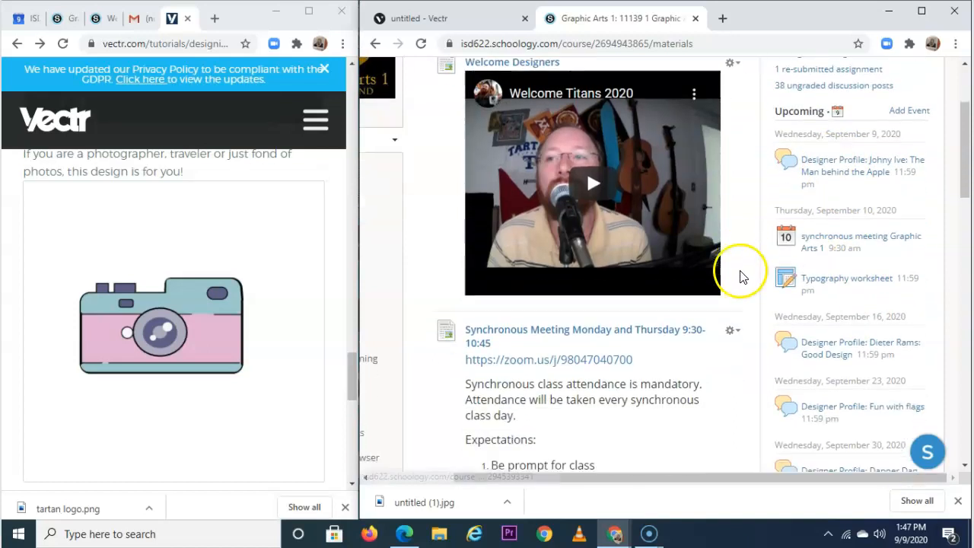
pyautogui.scroll(-3, 739, 279)
pyautogui.scroll(5, 734, 296)
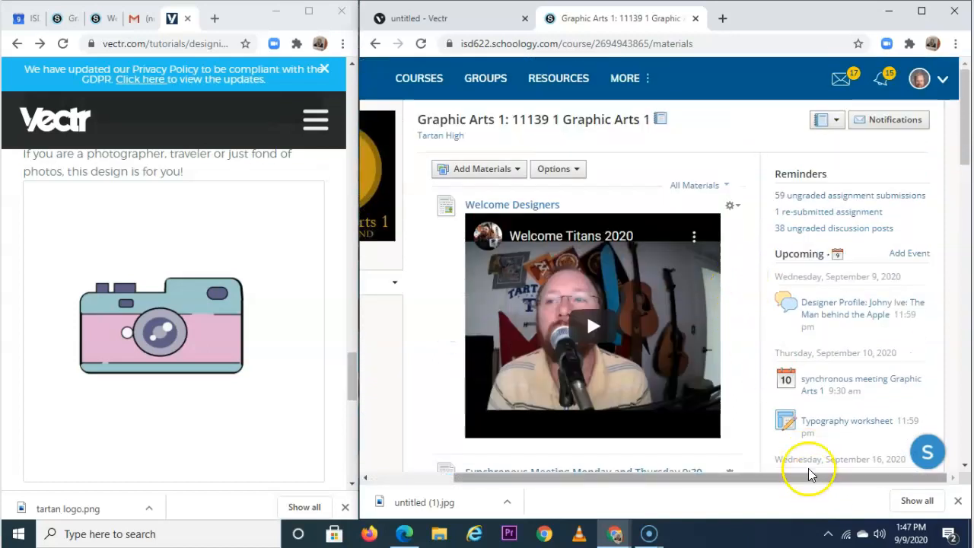
pyautogui.moveTo(804, 478); pyautogui.dragTo(687, 474)
pyautogui.scroll(-4, 679, 319)
pyautogui.scroll(-10, 679, 319)
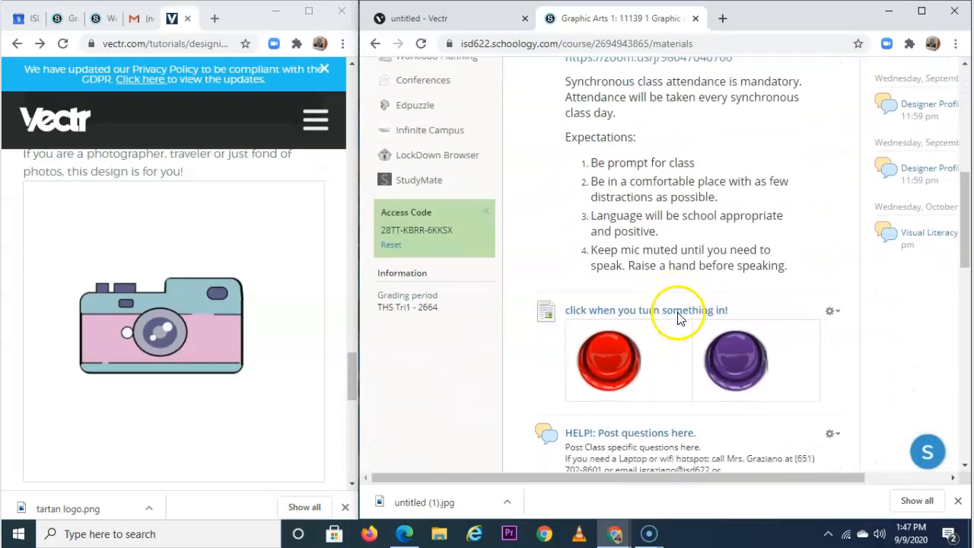
pyautogui.click(609, 167)
pyautogui.scroll(-2, 707, 246)
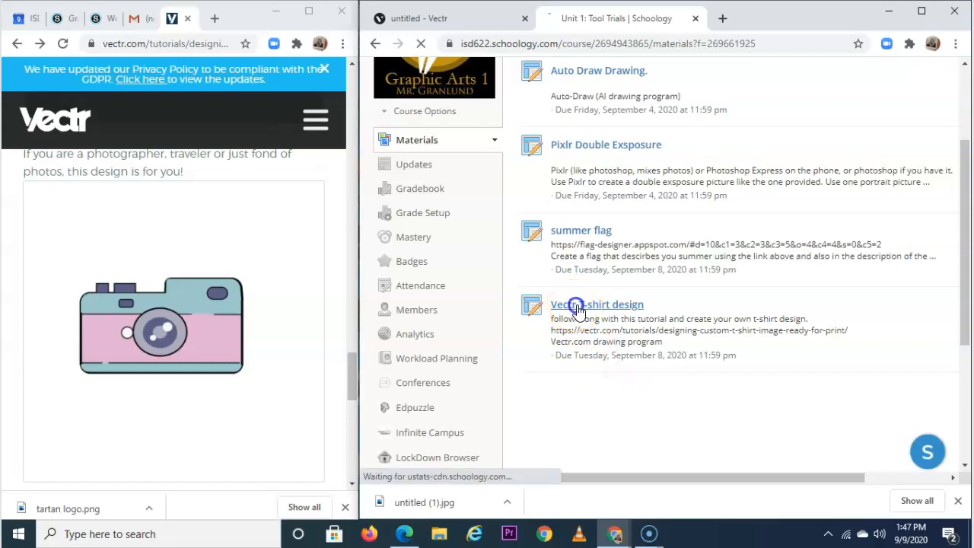
# Open the Vectr T-shirt design assignment for editing.
pyautogui.moveTo(672, 477); pyautogui.dragTo(826, 476)
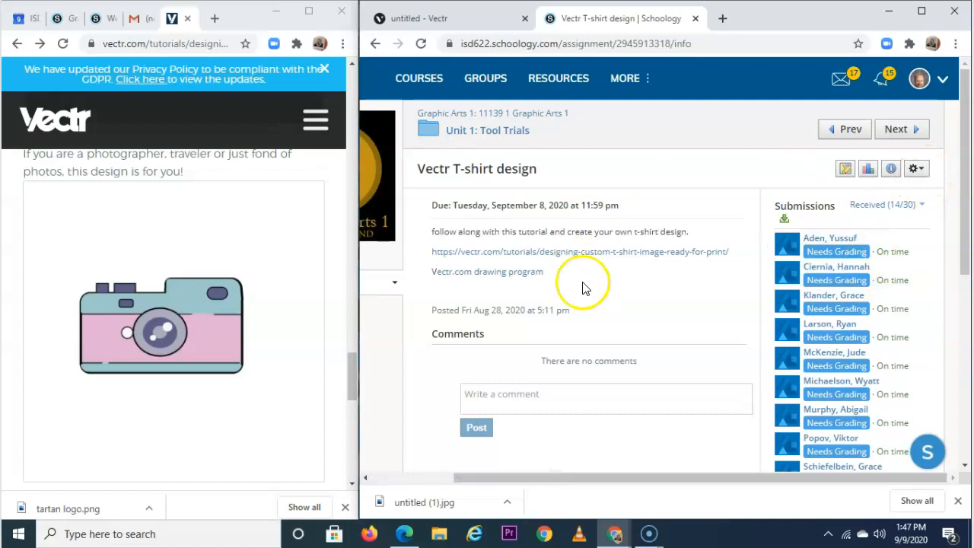
pyautogui.click(915, 170)
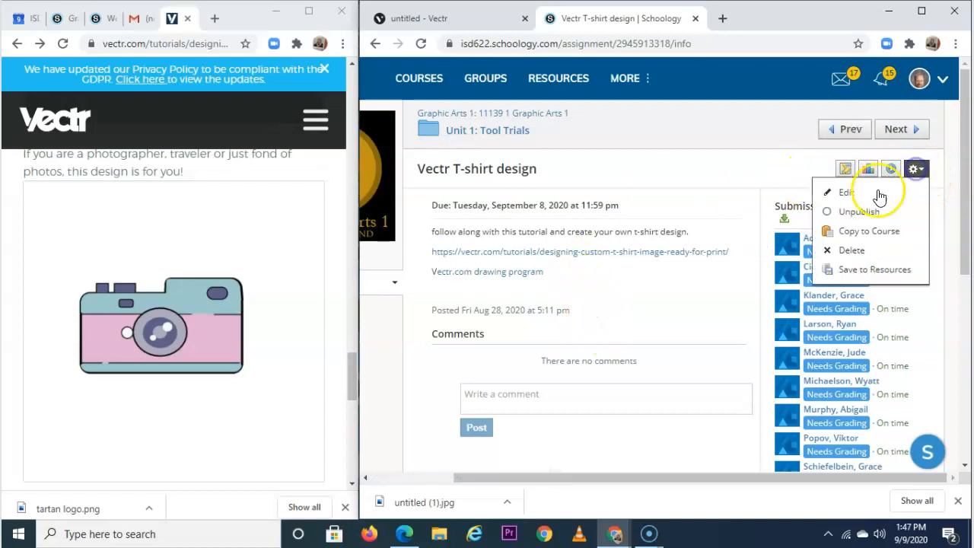
pyautogui.click(872, 194)
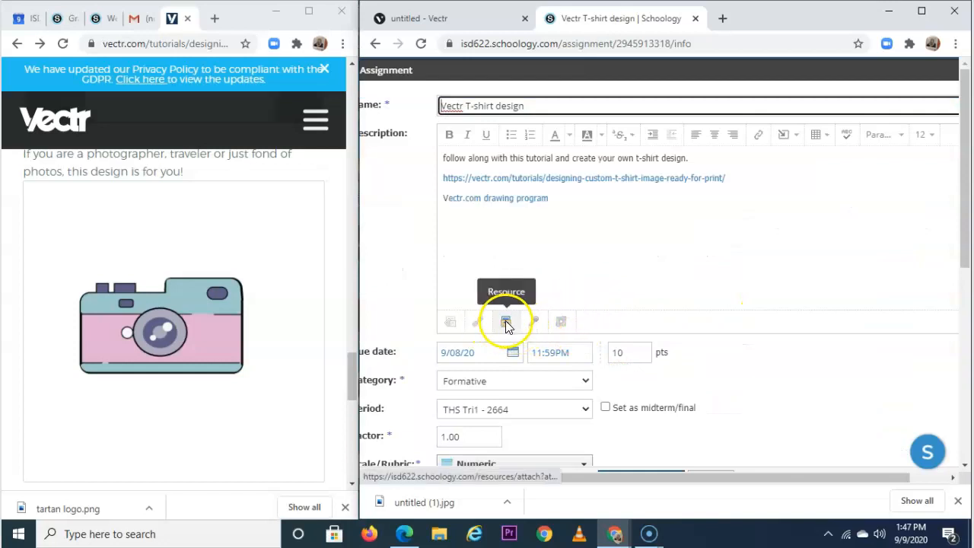
# Attach untitled (1).jpg from Downloads to the assignment and save the changes.
pyautogui.click(452, 324)
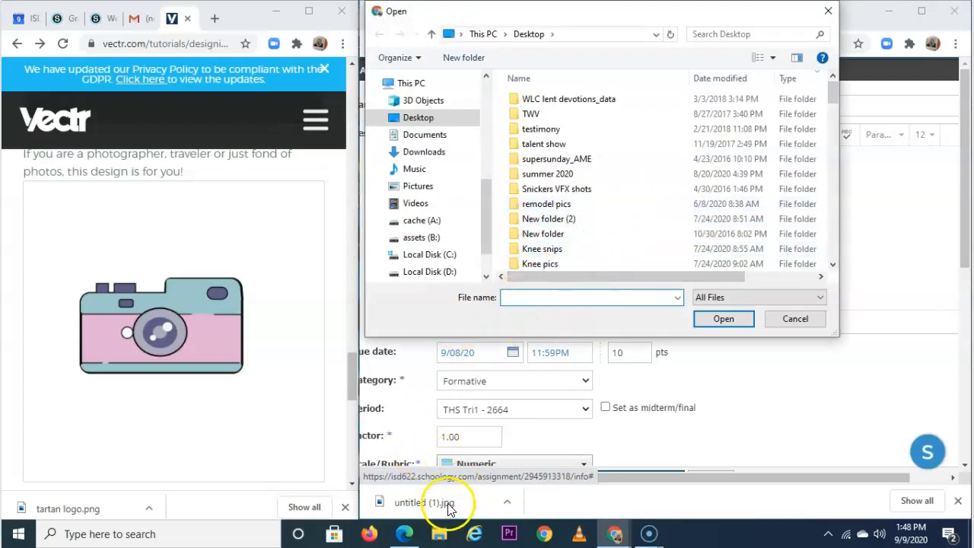
pyautogui.click(443, 158)
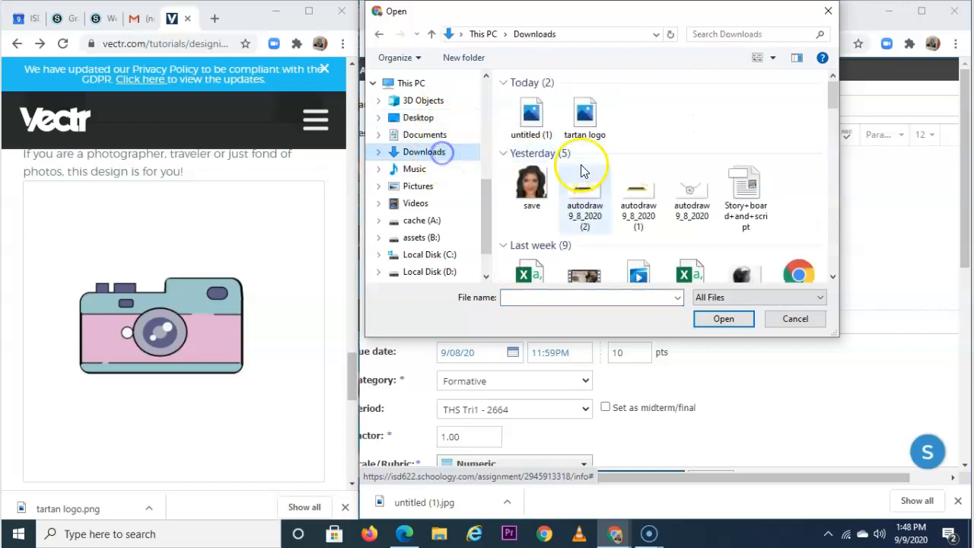
pyautogui.click(542, 138)
pyautogui.click(727, 320)
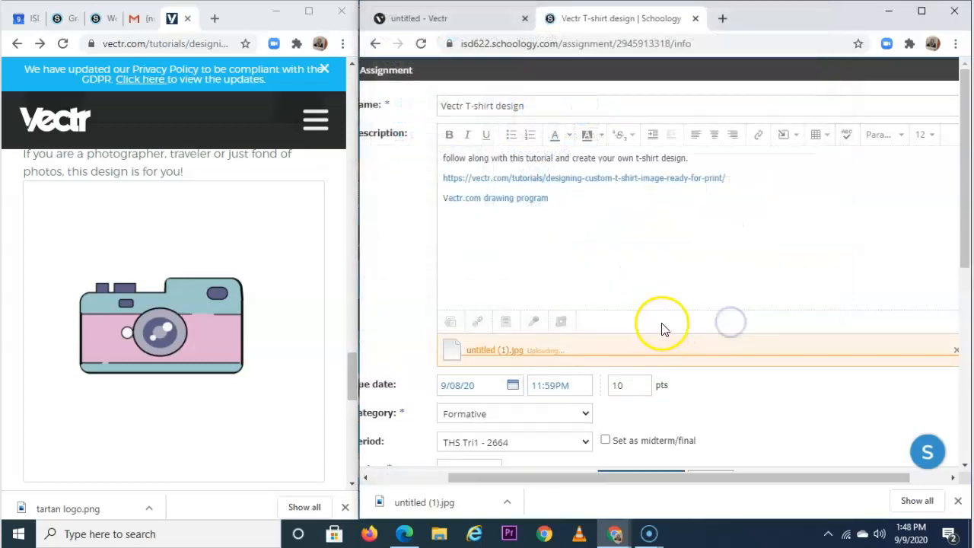
pyautogui.scroll(-1, 920, 392)
pyautogui.scroll(-2, 920, 392)
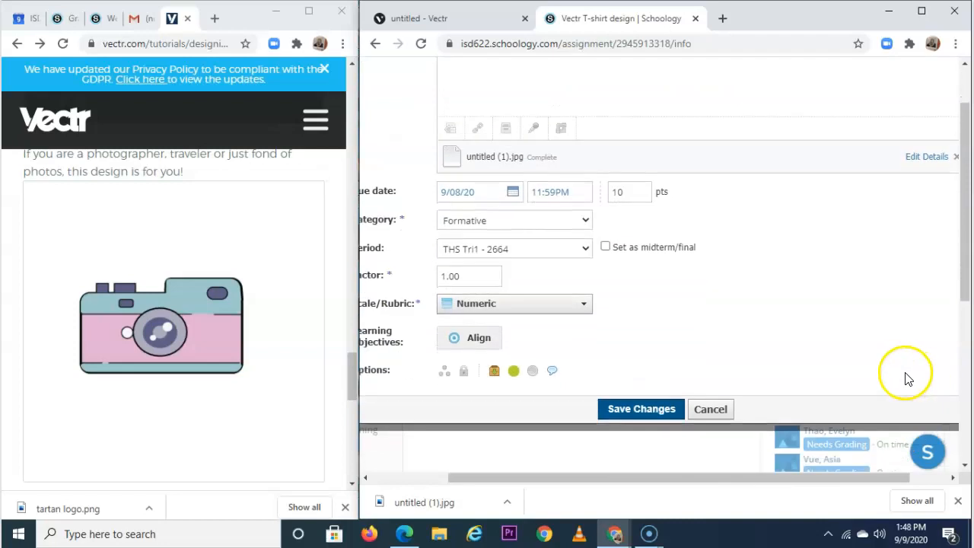
pyautogui.click(656, 413)
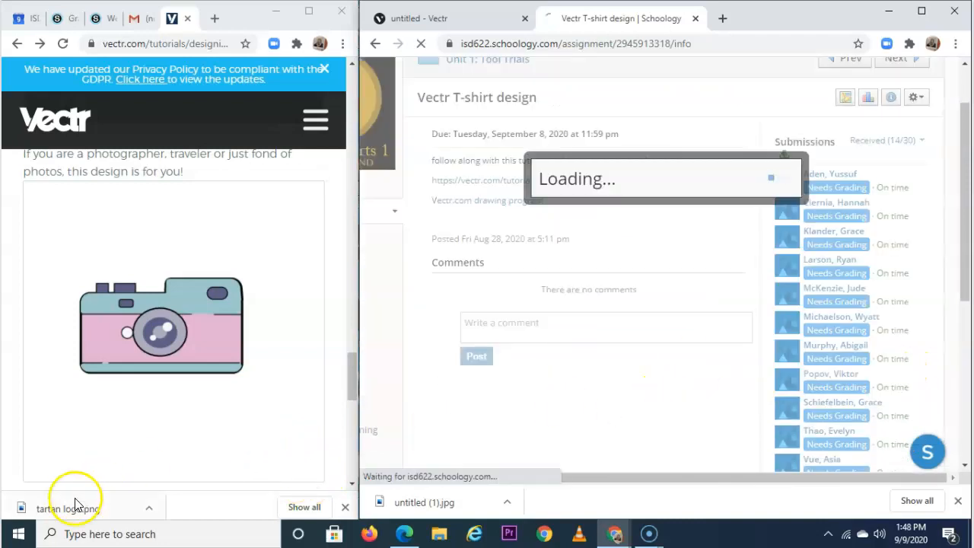